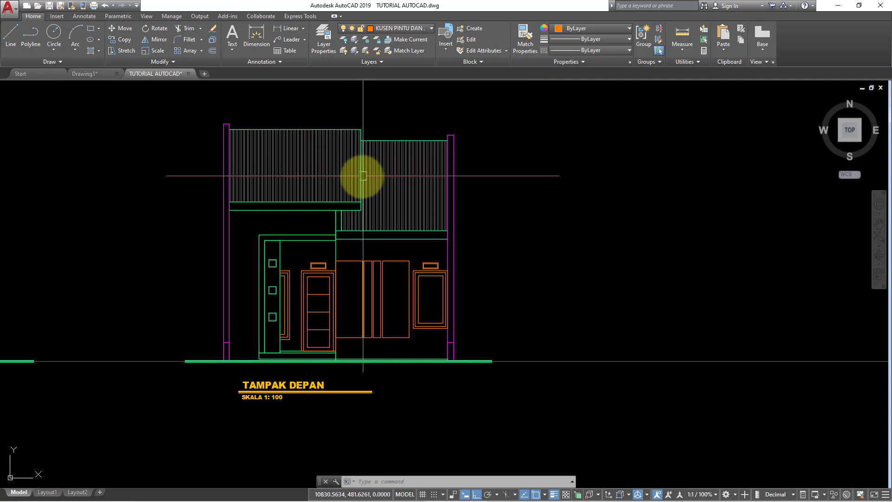
Pan around the front elevation, briefly selecting then deselecting the TAMPAK DEPAN title.
middle_click_drag(330, 224, 287, 237)
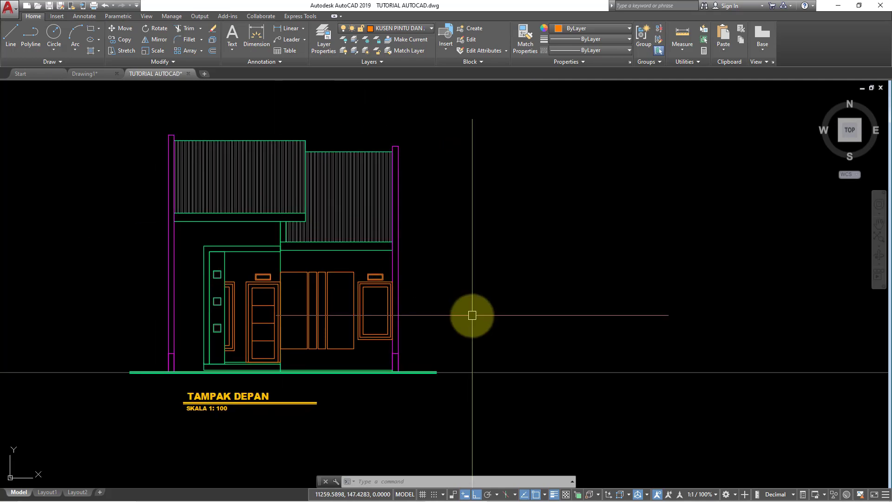
middle_click_drag(235, 394, 295, 374)
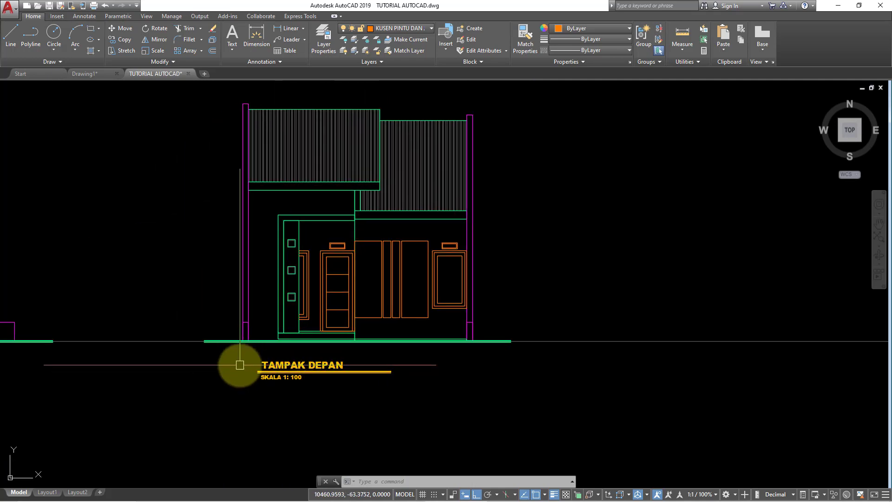
scroll(237, 364, "up", 2)
left_click(250, 355)
left_click(517, 413)
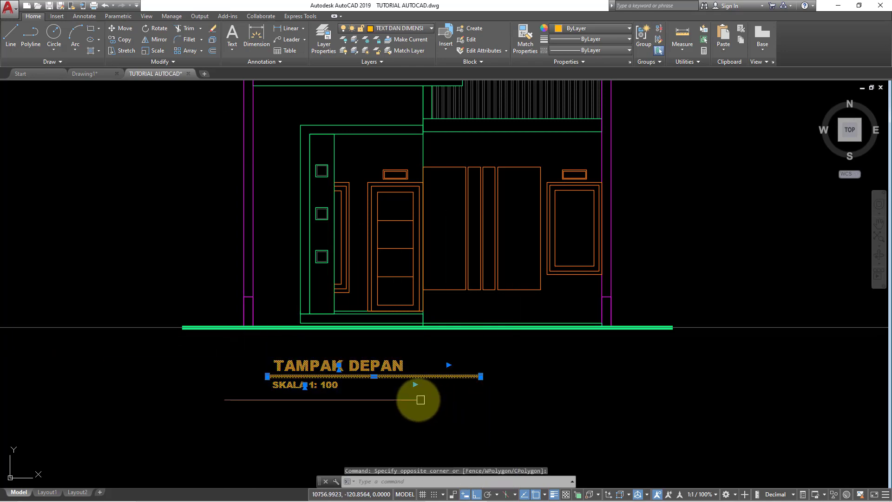
scroll(419, 399, "down", 4)
key("Escape")
scroll(460, 385, "down", 4)
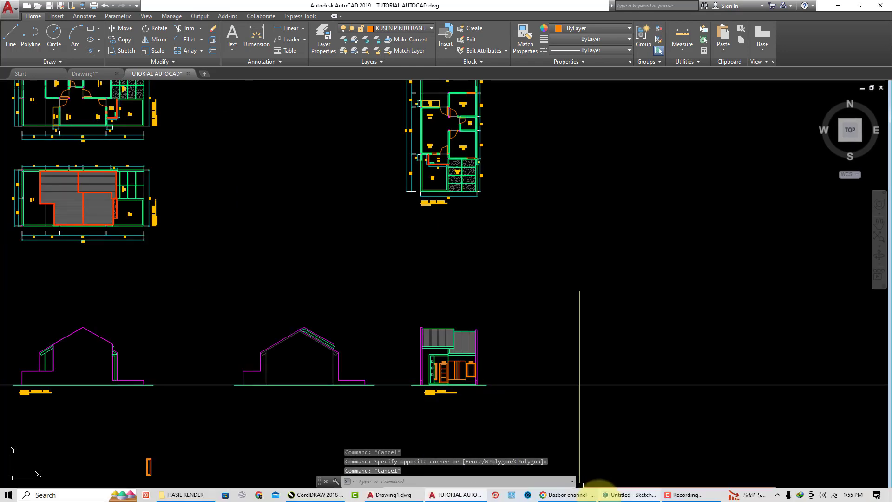
Set the SketchUp house to the Back view in parallel projection, then minimize SketchUp.
left_click(617, 497)
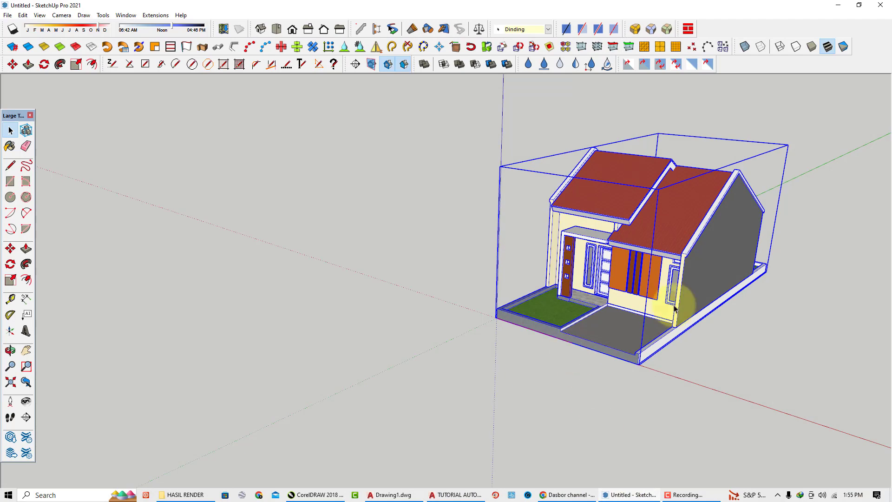
mouse_move(675, 308)
middle_mouse_down()
mouse_move(398, 235)
mouse_move(442, 270)
mouse_move(362, 272)
mouse_move(545, 183)
middle_mouse_up()
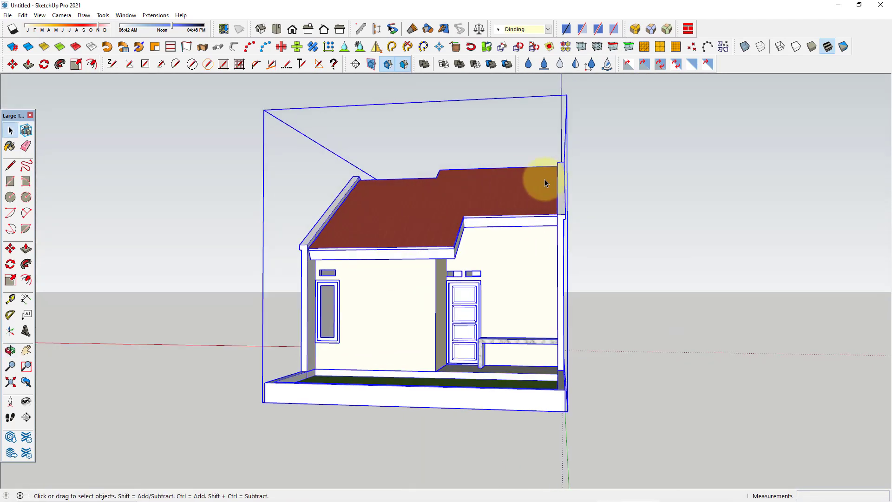
left_click(309, 33)
left_click(328, 32)
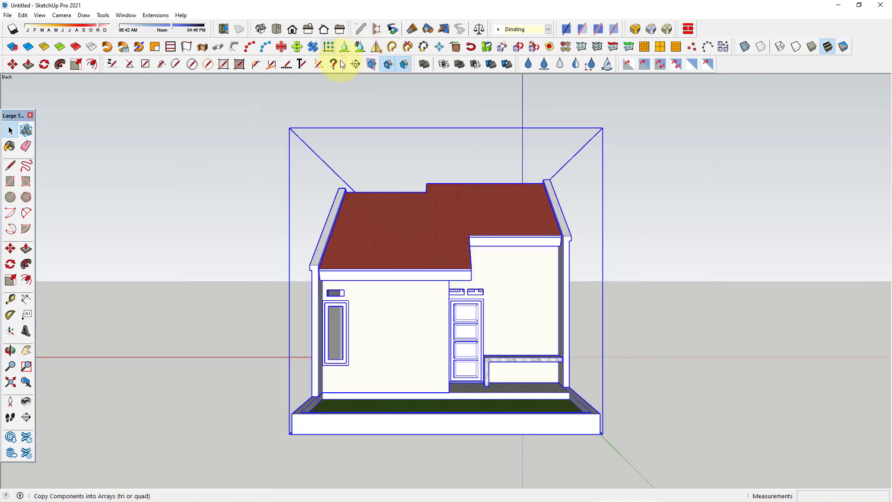
left_click(63, 17)
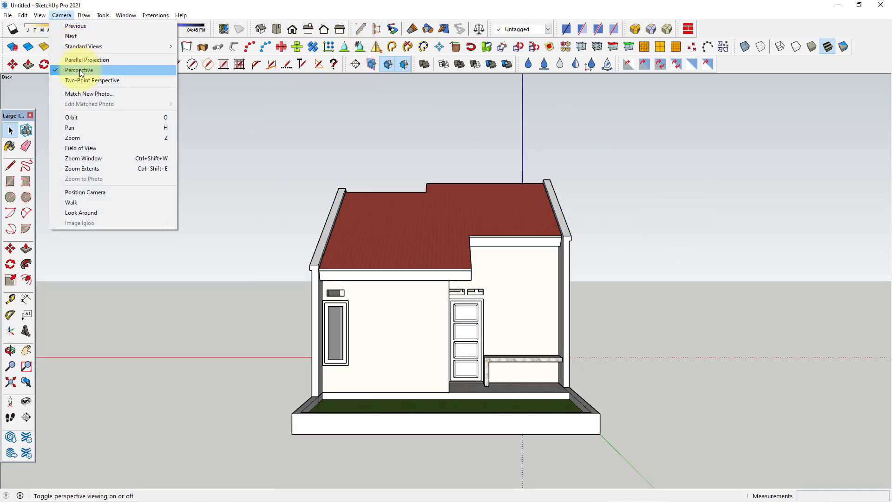
left_click(70, 69)
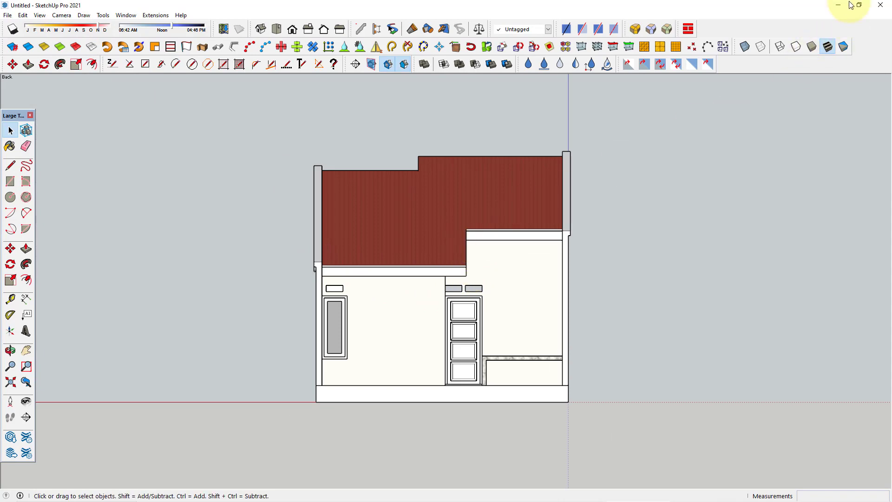
left_click(838, 9)
Window-select the middle roof and floor plans and copy them to the right.
scroll(522, 303, "up", 2)
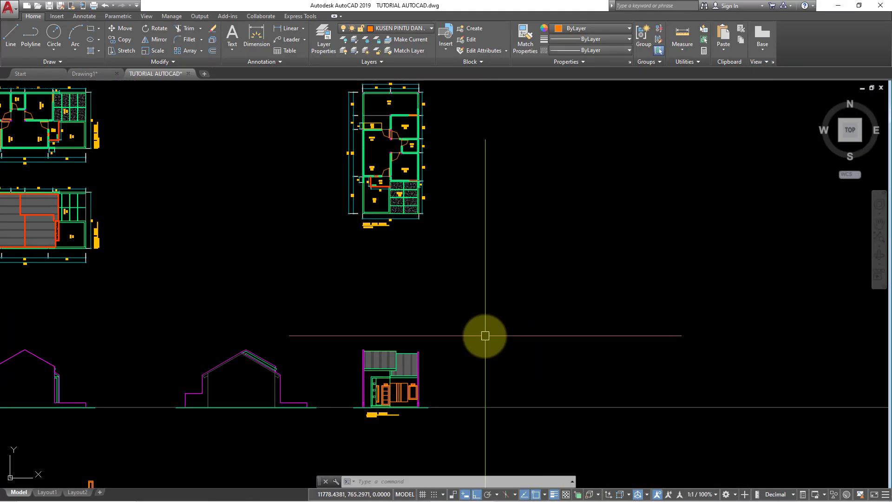
mouse_move(486, 335)
middle_mouse_down()
mouse_move(447, 307)
mouse_move(363, 358)
middle_mouse_up()
left_click(284, 90)
left_click(404, 343)
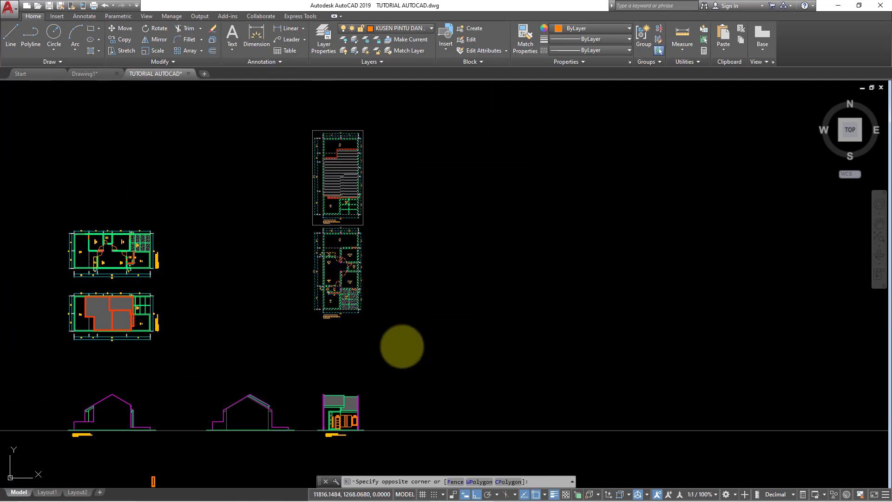
left_click(131, 112)
left_click(121, 39)
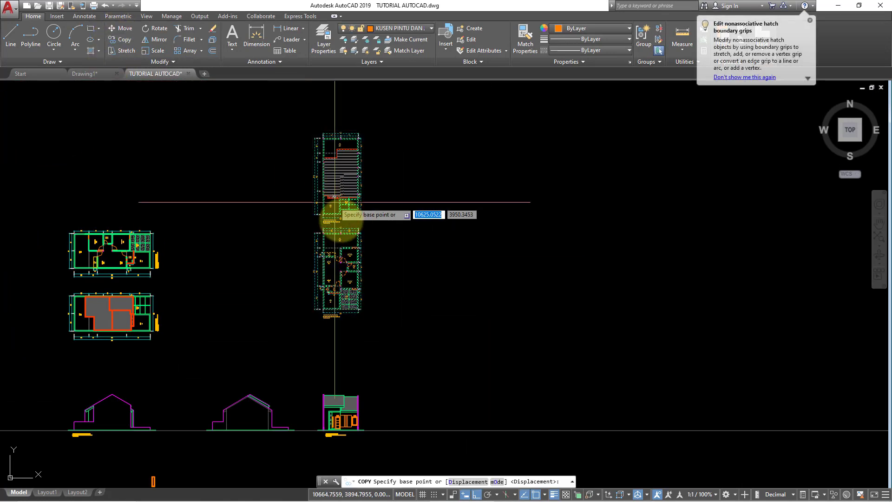
left_click(350, 247)
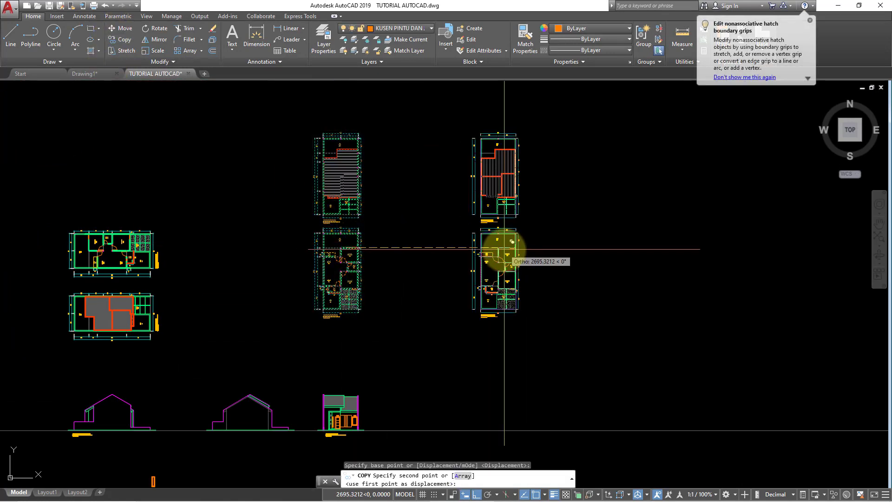
left_click(505, 251)
key("Escape")
Rotate the copied plans 180° about a base point.
left_click(554, 365)
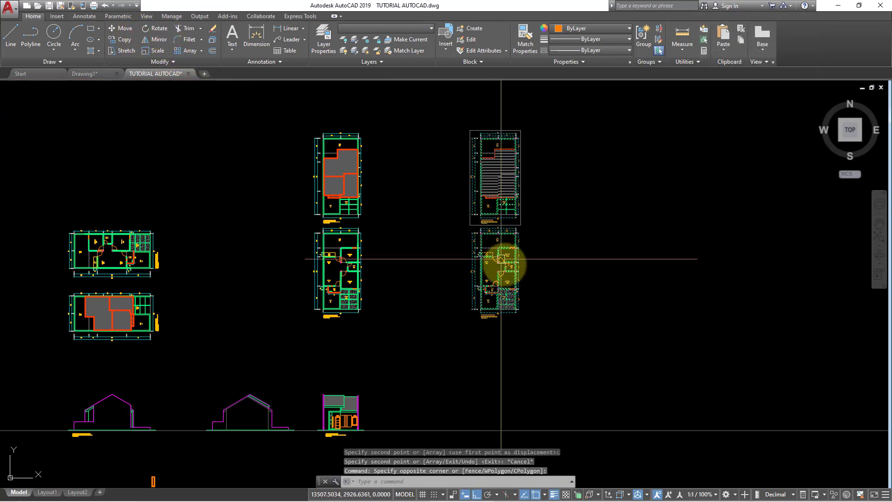
left_click(155, 29)
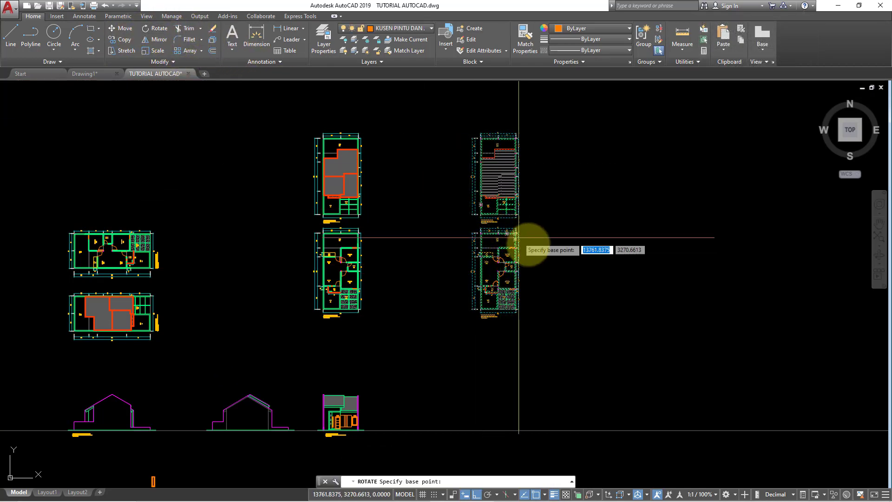
scroll(495, 218, "up", 3)
left_click(496, 242)
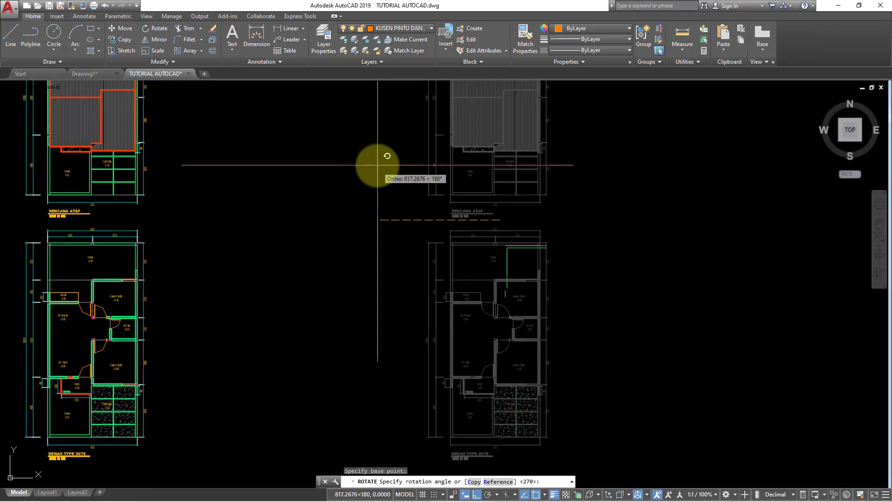
scroll(380, 157, "down", 2)
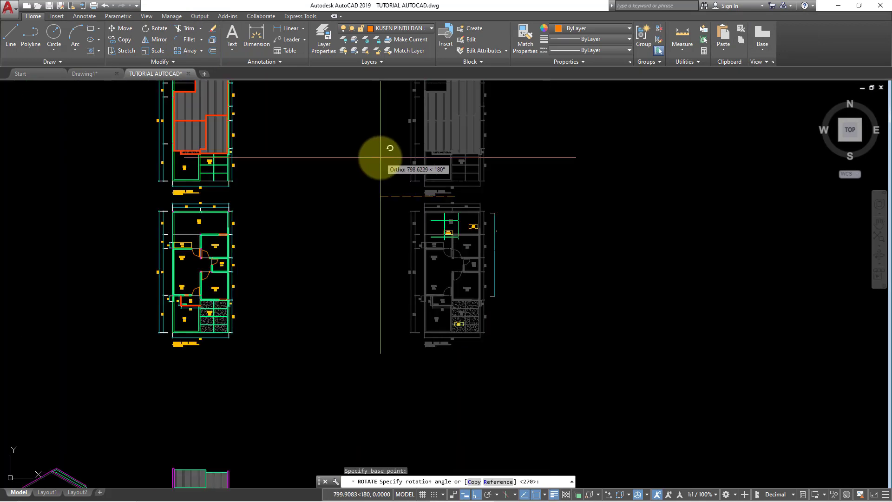
left_click(380, 157)
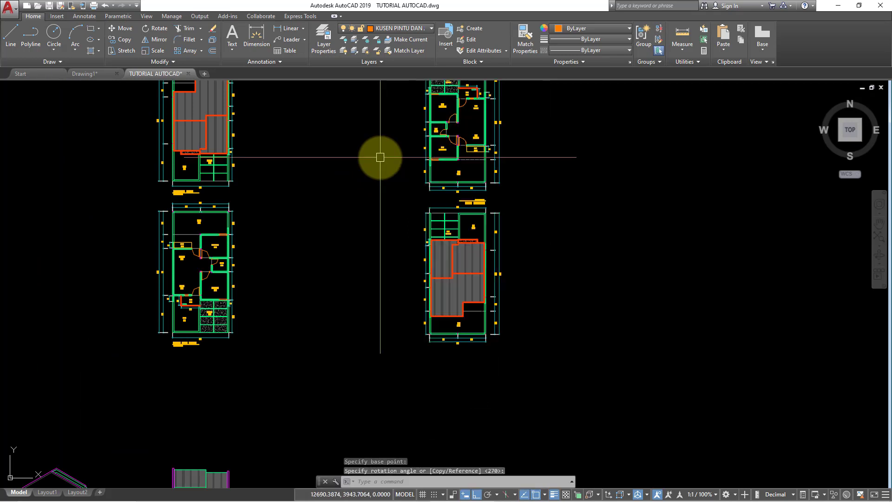
mouse_move(572, 285)
middle_mouse_down()
mouse_move(474, 294)
mouse_move(470, 262)
middle_mouse_up()
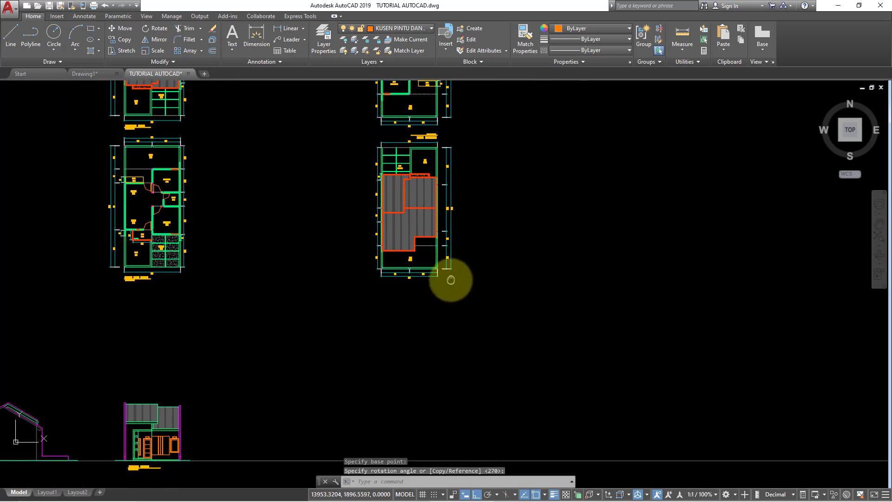
scroll(446, 286, "down", 2)
middle_click_drag(388, 303, 348, 325)
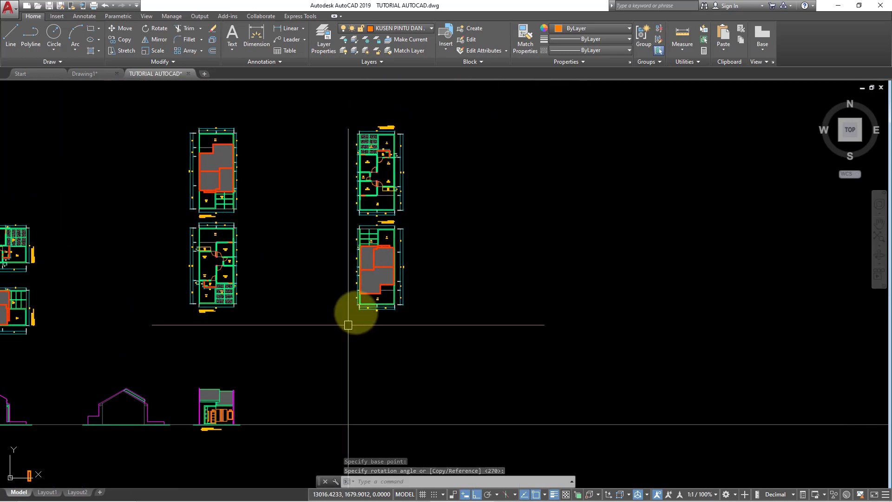
Move the rotated plan copy further left with the M command.
left_click(326, 88)
left_click(468, 358)
type("m")
key("Return")
left_click(478, 352)
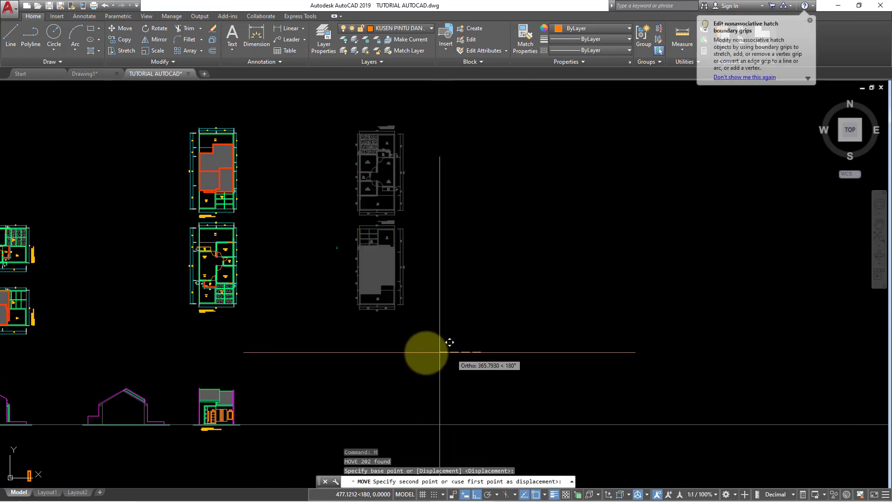
left_click(413, 353)
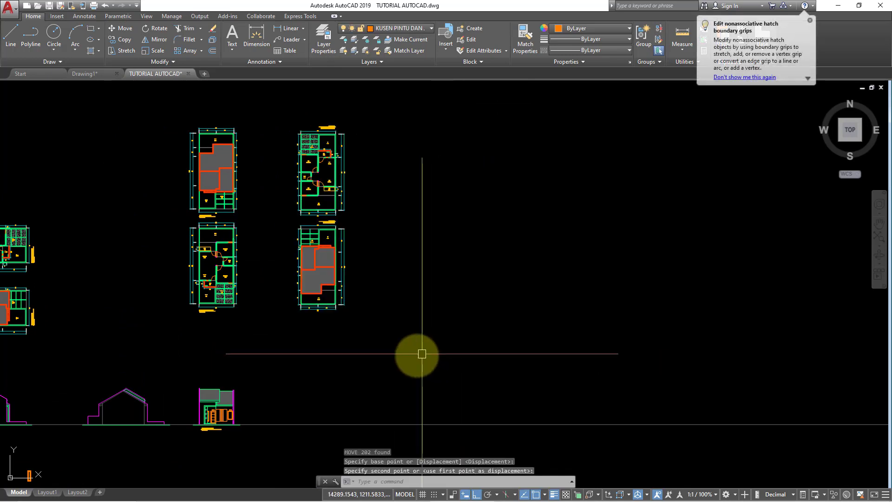
Survey the side elevations and plans, then bring up the SketchUp back view.
middle_click_drag(413, 353, 485, 331)
middle_click_drag(371, 333, 491, 312)
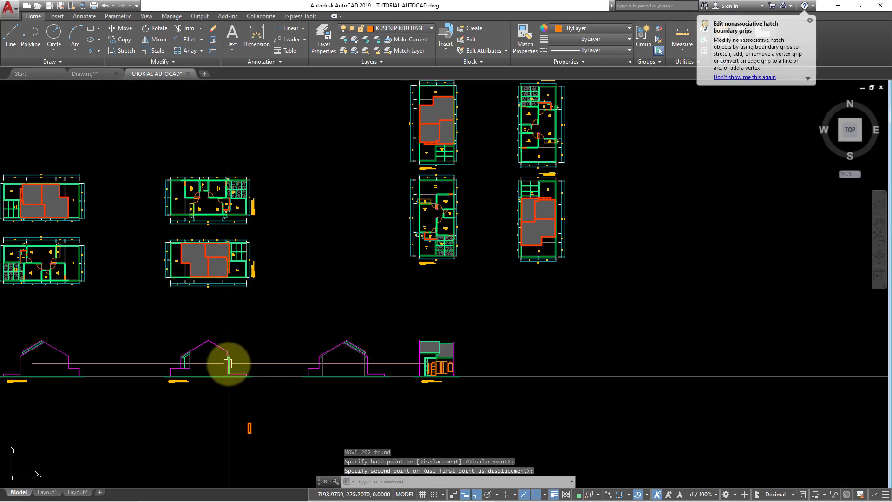
middle_click_drag(228, 363, 325, 355)
scroll(307, 357, "up", 5)
scroll(253, 349, "down", 2)
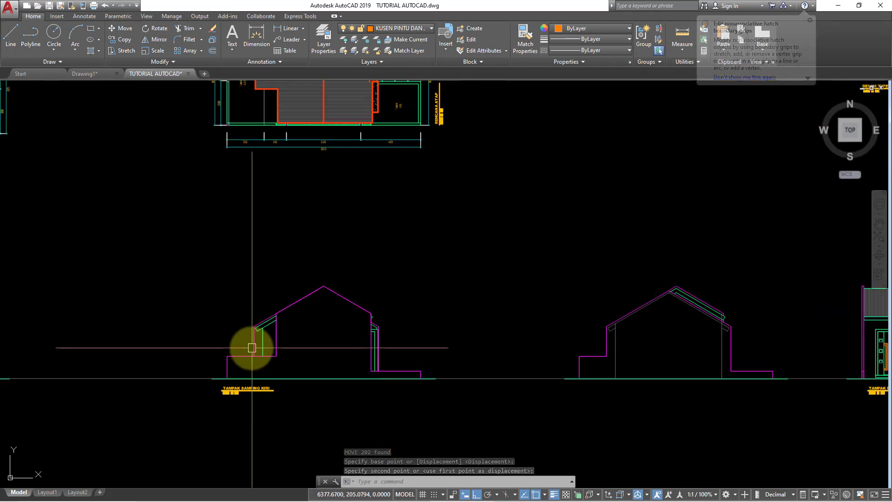
scroll(402, 343, "down", 2)
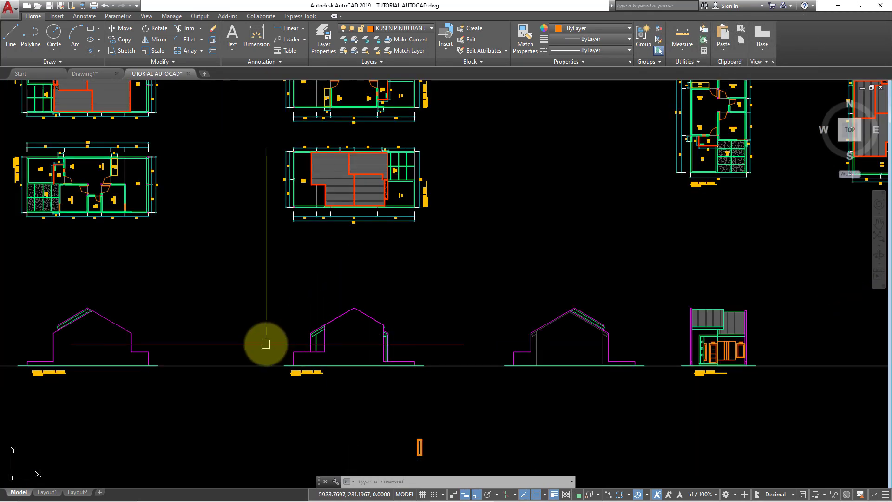
scroll(164, 316, "up", 3)
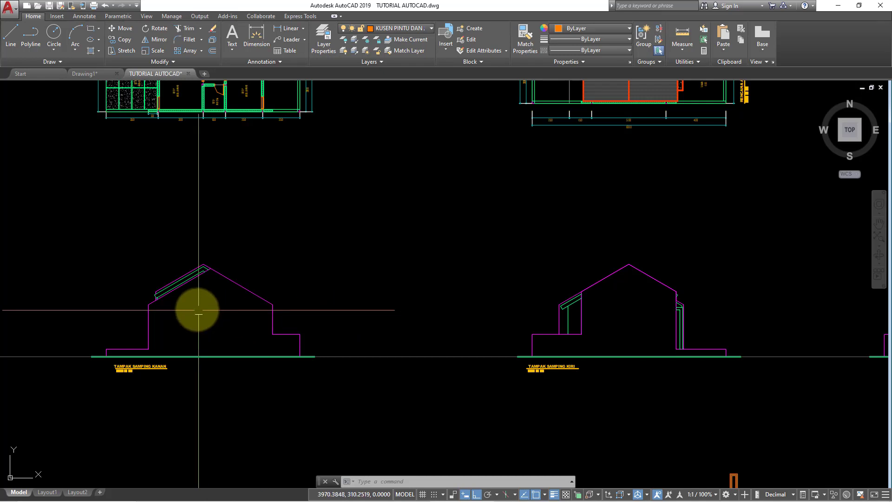
scroll(176, 308, "up", 4)
scroll(139, 303, "down", 6)
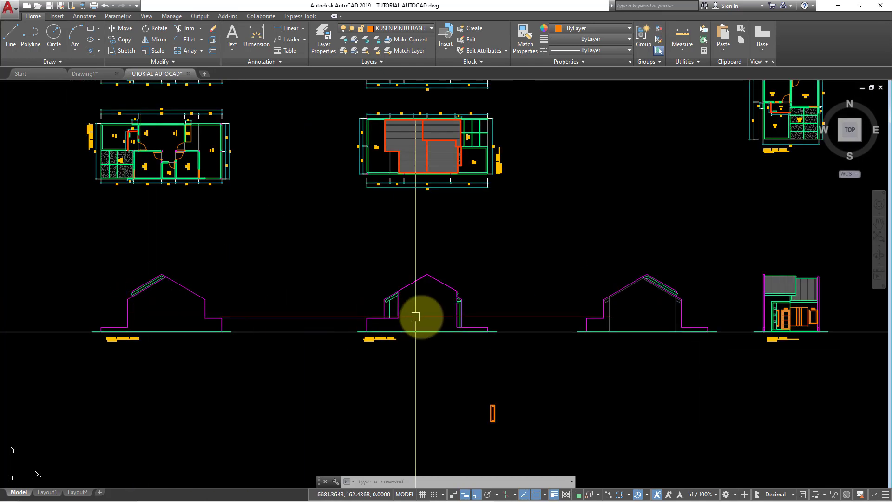
scroll(324, 313, "up", 1)
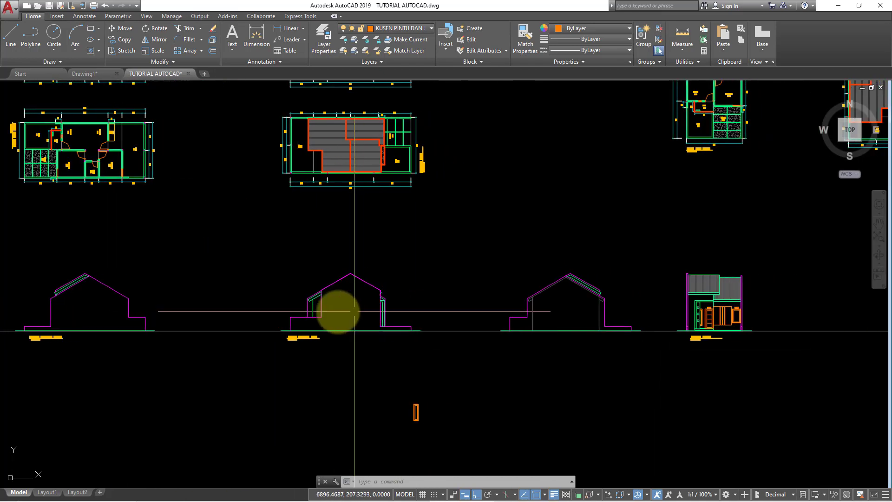
scroll(339, 308, "up", 2)
scroll(341, 308, "up", 2)
middle_click_drag(368, 299, 200, 299)
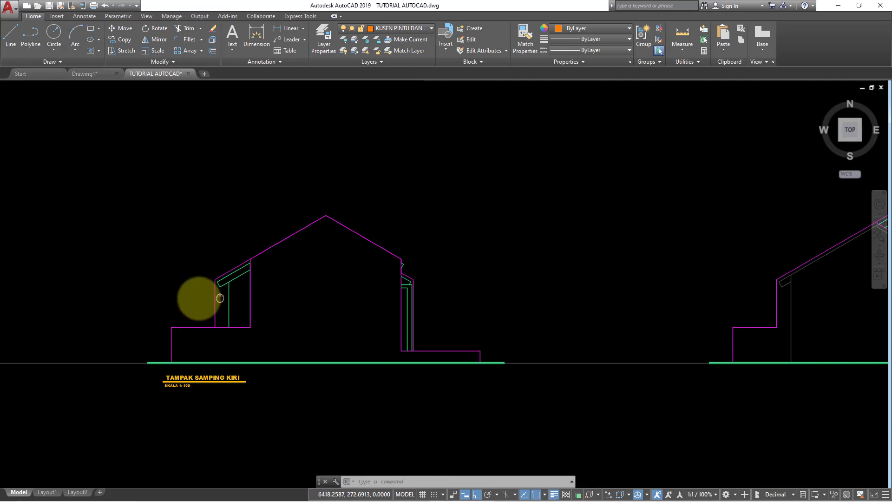
scroll(369, 303, "down", 2)
middle_click_drag(429, 303, 366, 319)
scroll(366, 319, "down", 3)
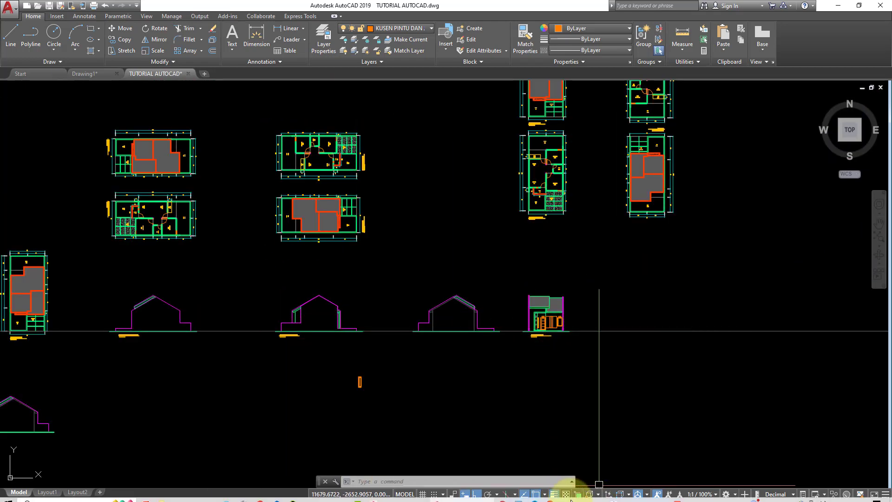
left_click(637, 494)
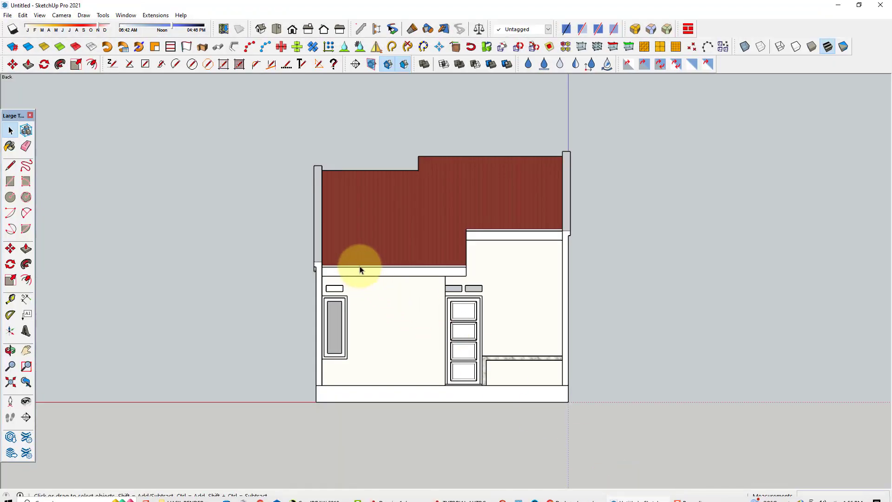
Minimize SketchUp and center the AutoCAD front elevation in view.
left_click(836, 6)
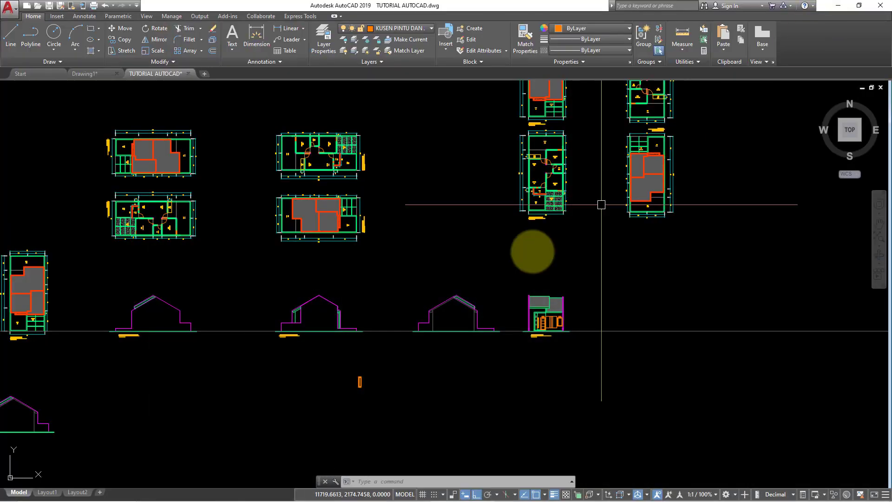
scroll(511, 313, "up", 1)
scroll(537, 309, "up", 1)
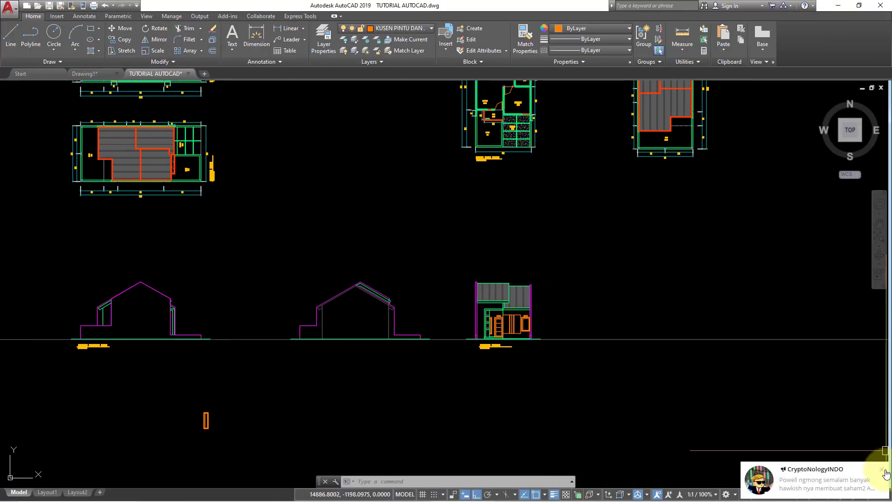
middle_click_drag(658, 315, 558, 341)
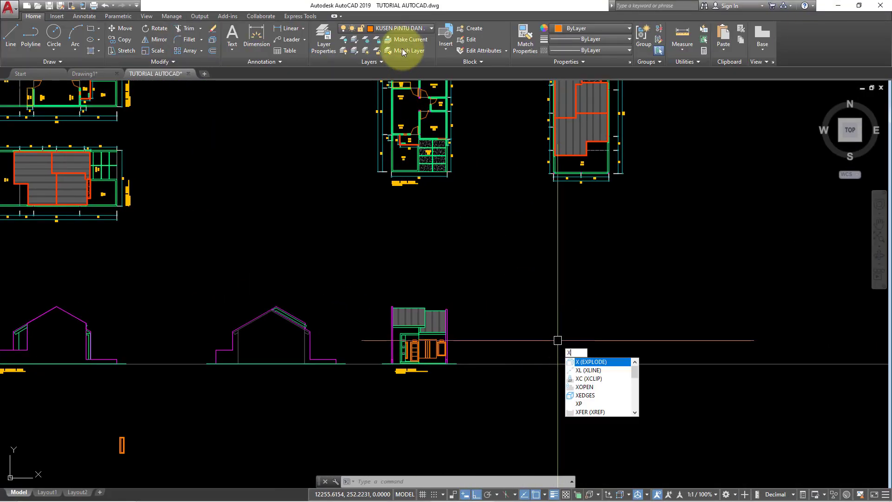
Make layer 0 current, after briefly selecting DINDIING, and begin an XL command.
key("Escape")
left_click(425, 30)
left_click(412, 97)
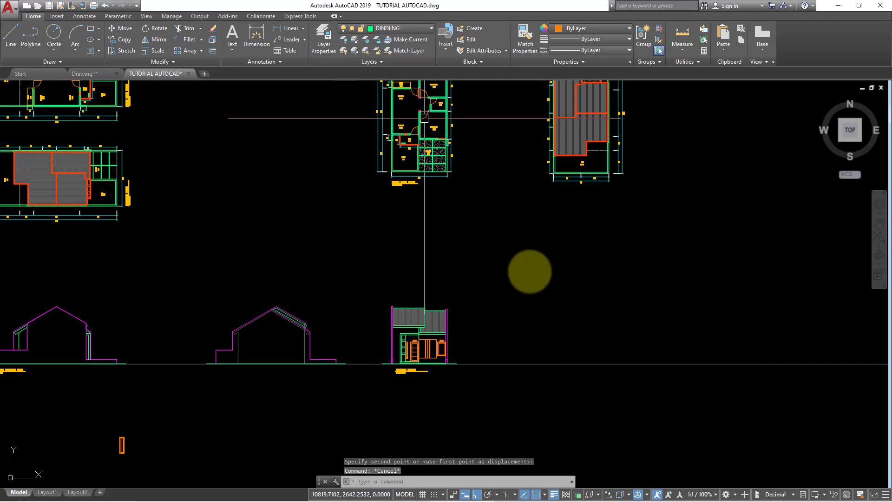
left_click(408, 28)
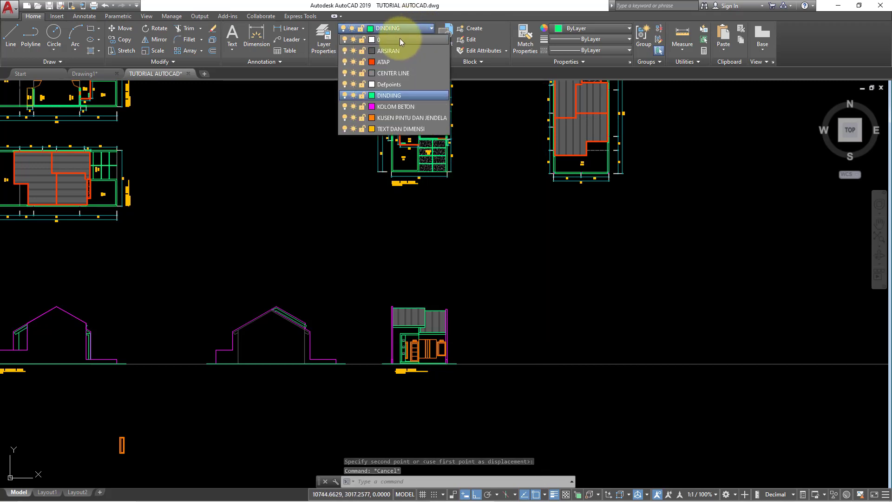
left_click(400, 38)
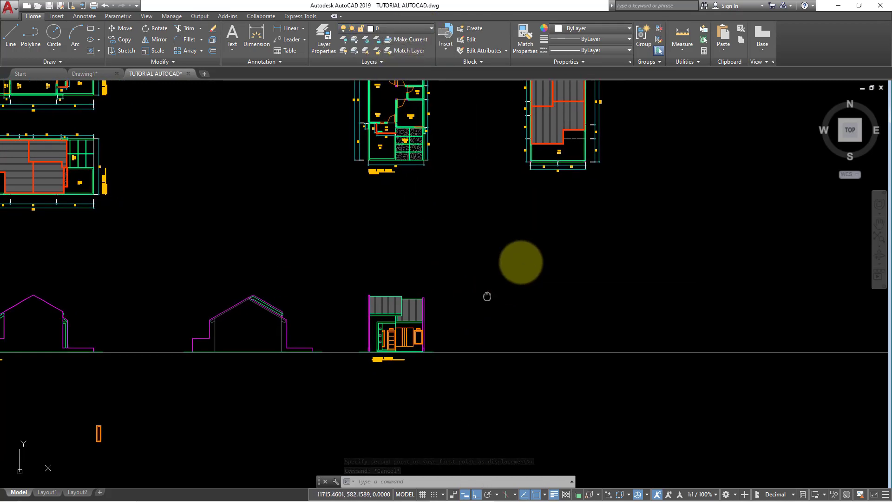
scroll(525, 275, "up", 2)
scroll(488, 319, "down", 2)
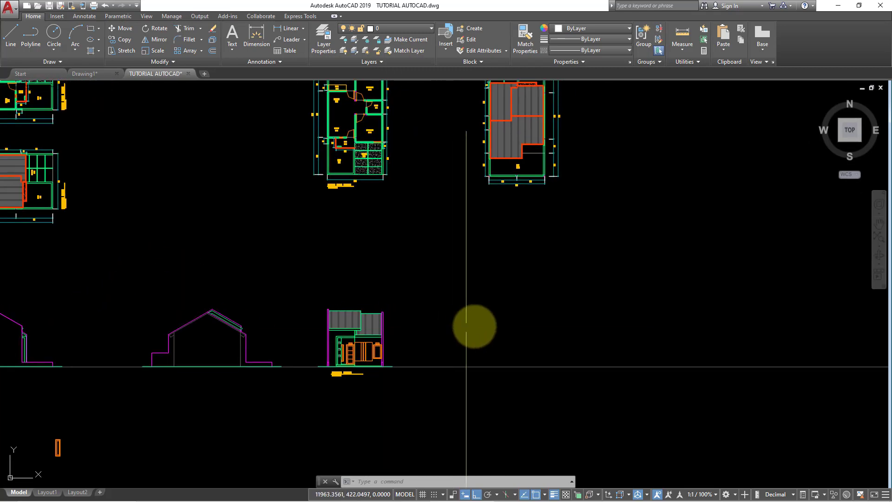
type("XL")
key("Return")
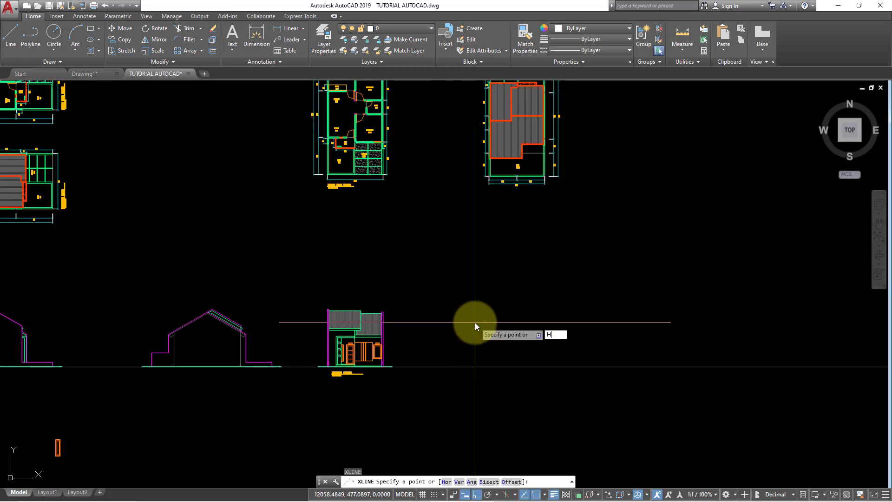
type("H")
key("Return")
middle_click_drag(487, 317, 587, 271)
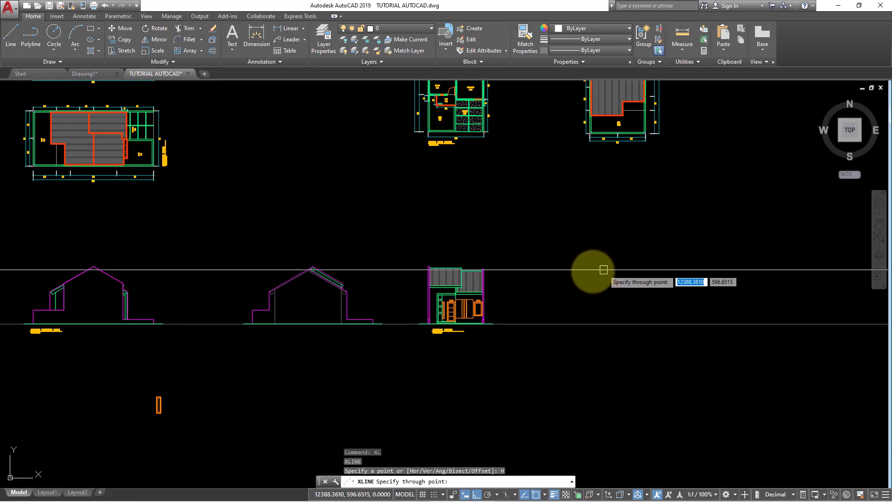
key("Escape")
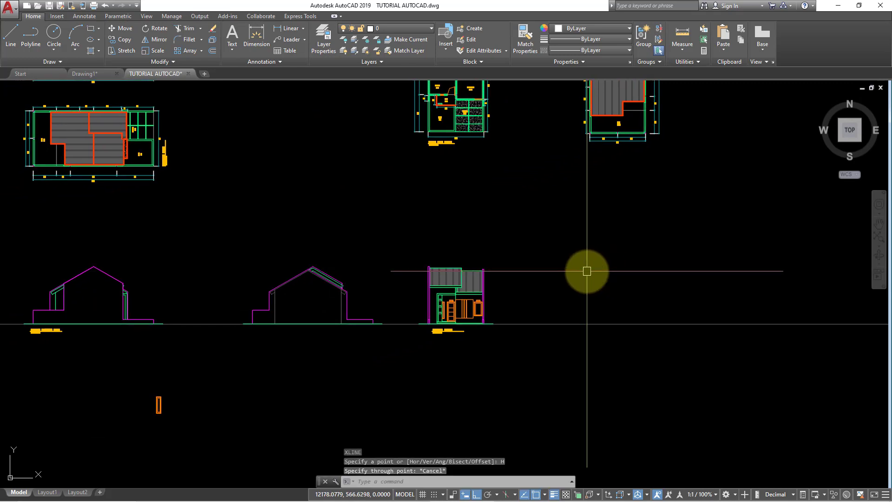
scroll(519, 269, "down", 1)
scroll(384, 288, "up", 1)
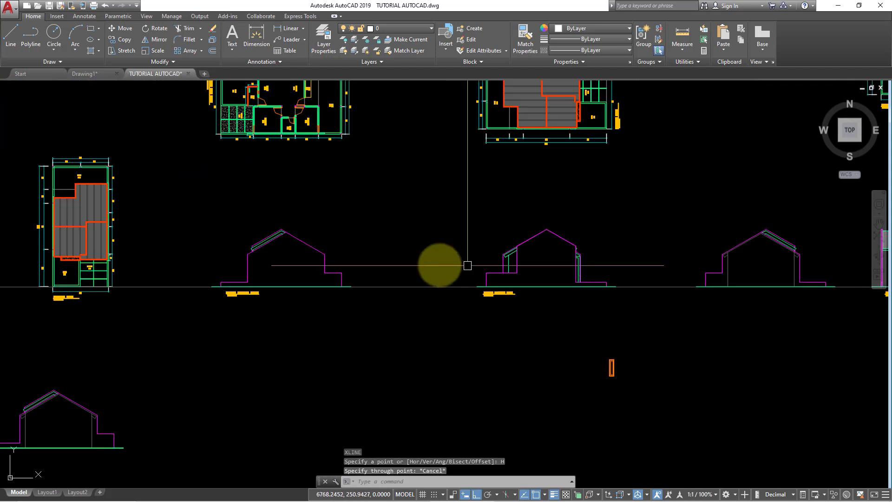
scroll(479, 243, "down", 1)
scroll(423, 234, "up", 1)
mouse_move(423, 233)
middle_mouse_down()
mouse_move(486, 227)
mouse_move(251, 256)
middle_mouse_up()
middle_click_drag(586, 201, 404, 235)
middle_click_drag(473, 234, 343, 257)
scroll(343, 257, "up", 2)
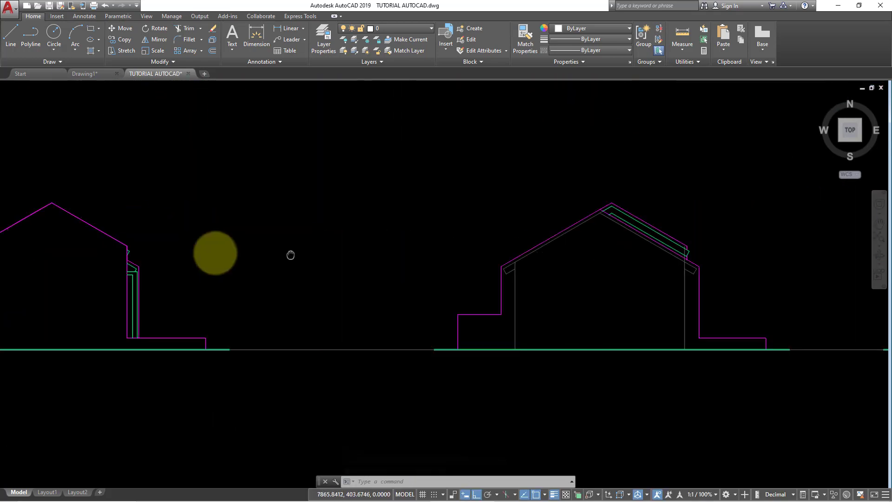
scroll(413, 243, "up", 2)
mouse_move(412, 243)
middle_mouse_down()
mouse_move(315, 235)
mouse_move(403, 226)
middle_mouse_up()
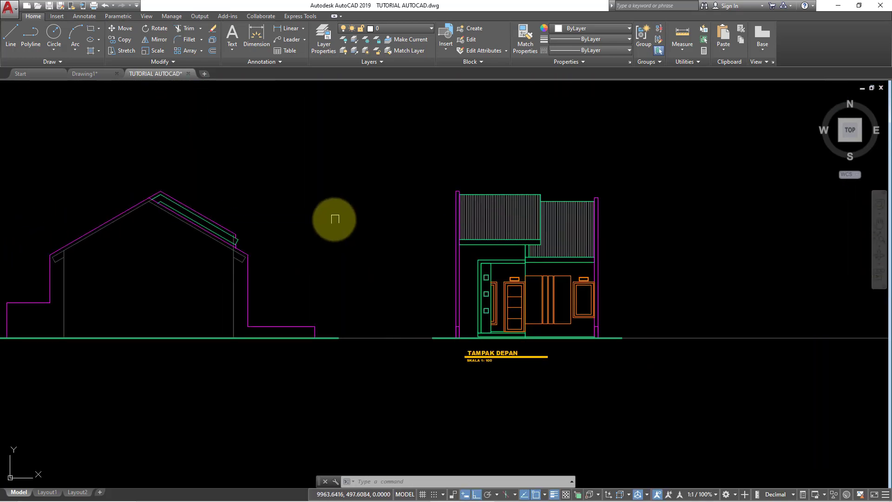
middle_click_drag(332, 215, 445, 229)
scroll(434, 223, "down", 2)
scroll(321, 303, "down", 1)
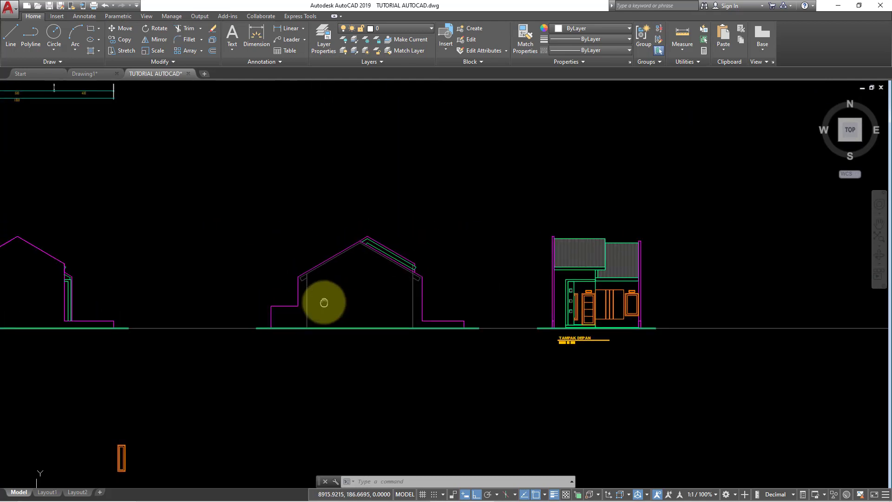
mouse_move(365, 300)
middle_mouse_down()
mouse_move(434, 293)
mouse_move(423, 302)
middle_mouse_up()
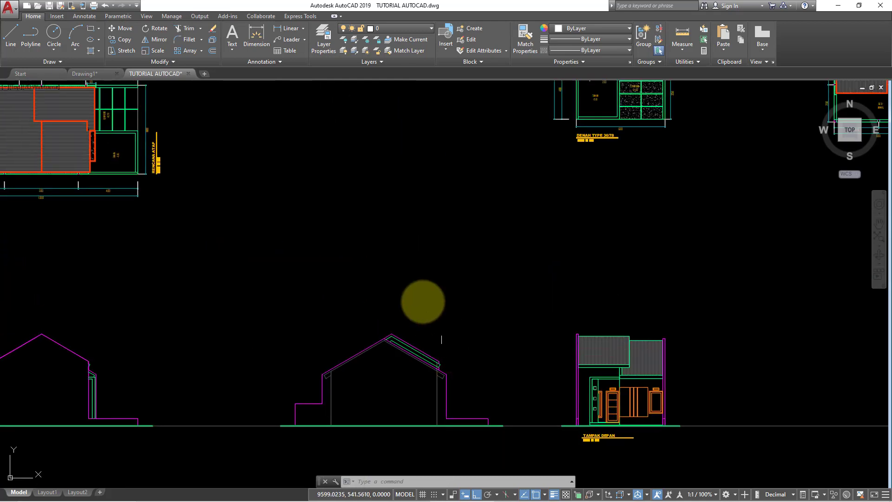
scroll(410, 270, "down", 2)
middle_click_drag(412, 269, 408, 355)
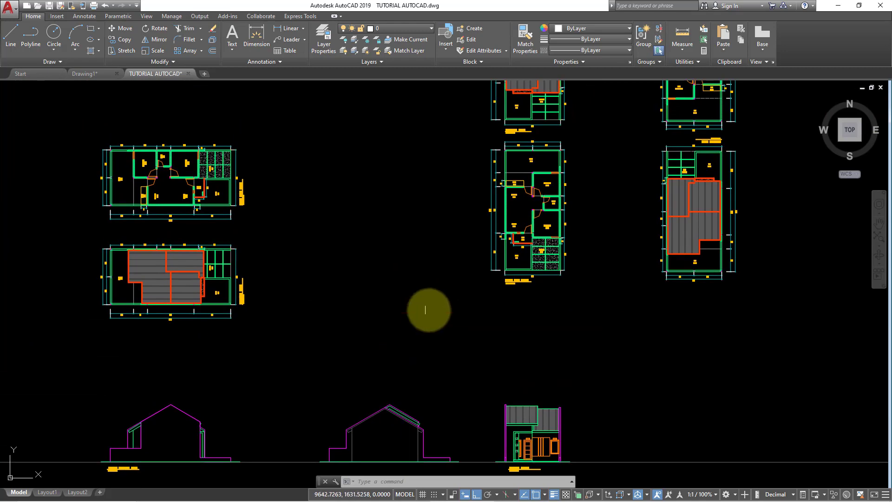
middle_click_drag(425, 309, 264, 348)
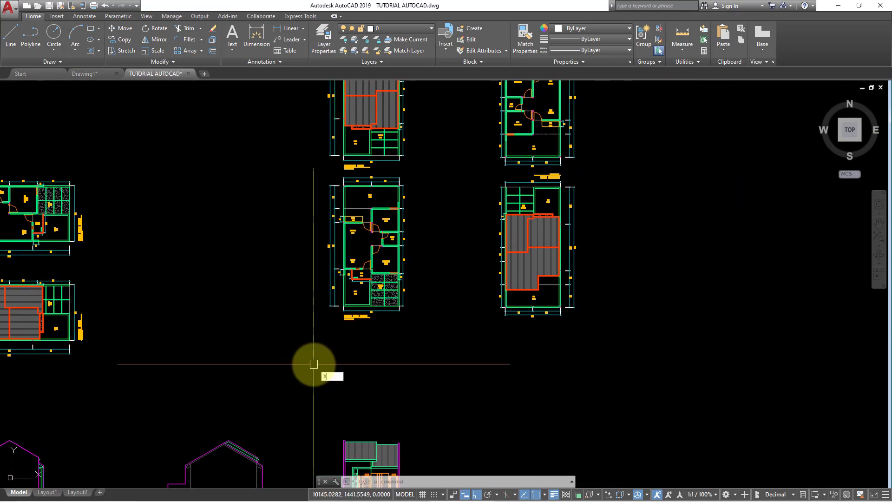
type("L")
key("Return")
type("H")
key("Return")
scroll(399, 309, "down", 3)
middle_click_drag(405, 344, 440, 282)
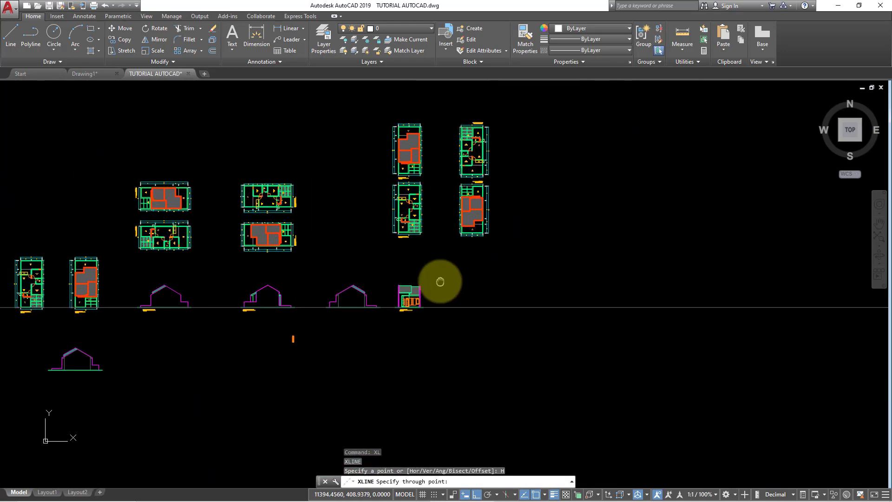
scroll(369, 304, "up", 2)
scroll(348, 308, "up", 2)
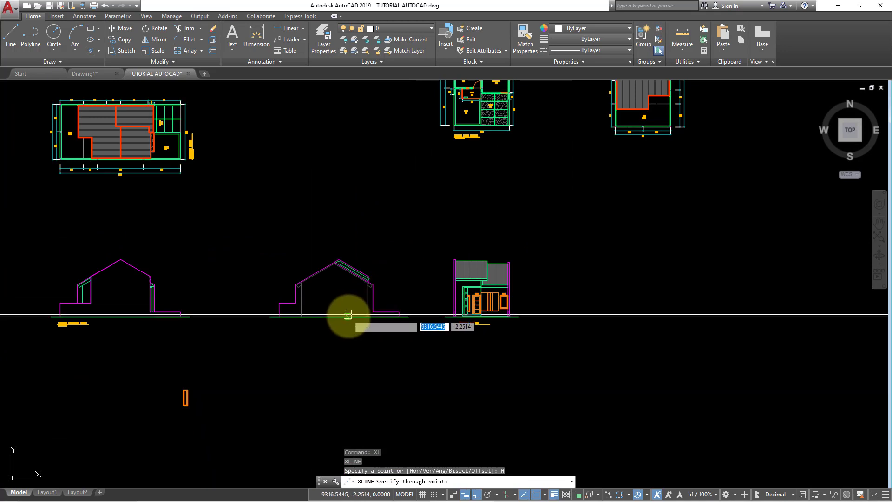
mouse_move(199, 309)
middle_mouse_down()
mouse_move(459, 285)
mouse_move(438, 295)
middle_mouse_up()
scroll(350, 293, "up", 2)
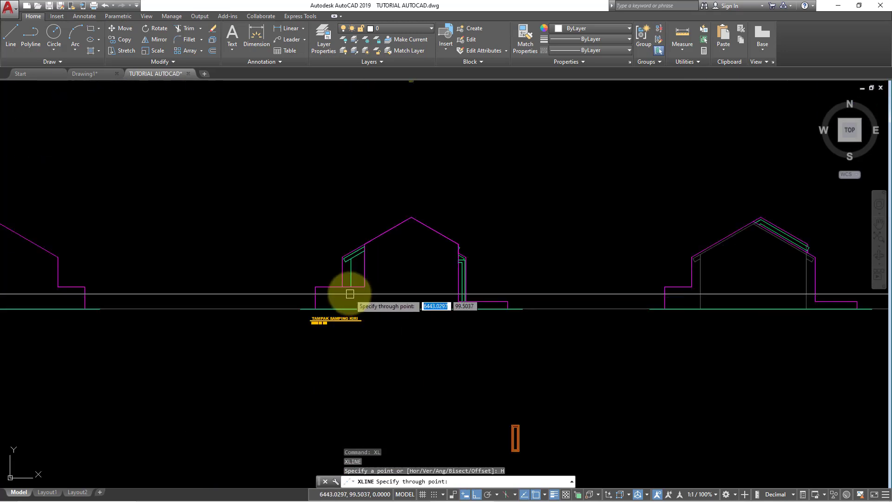
scroll(349, 253, "down", 4)
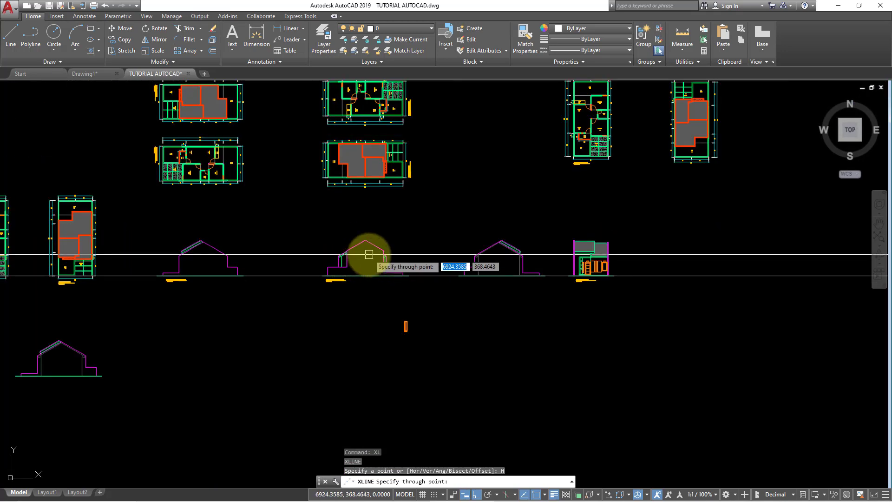
middle_click_drag(369, 254, 353, 343)
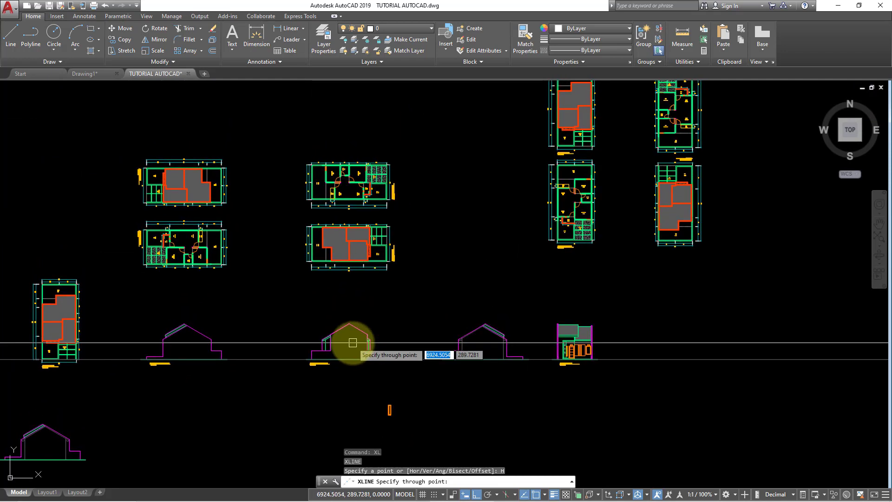
key("Escape")
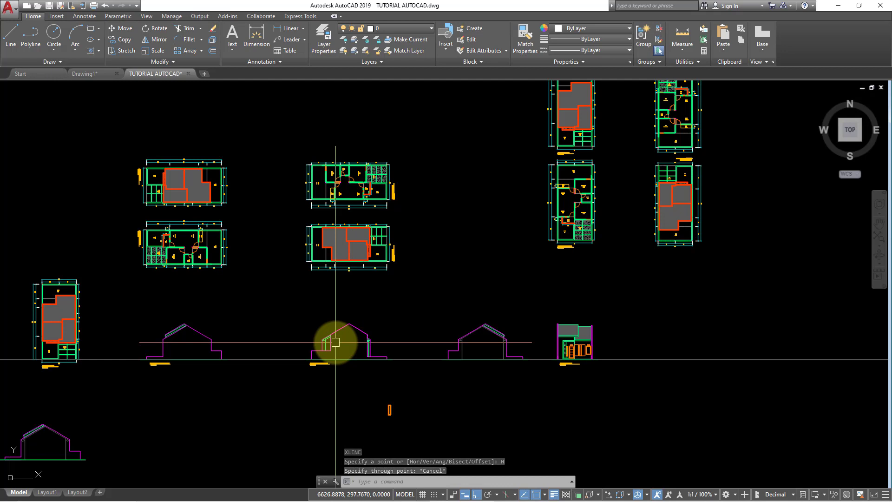
scroll(344, 343, "up", 1)
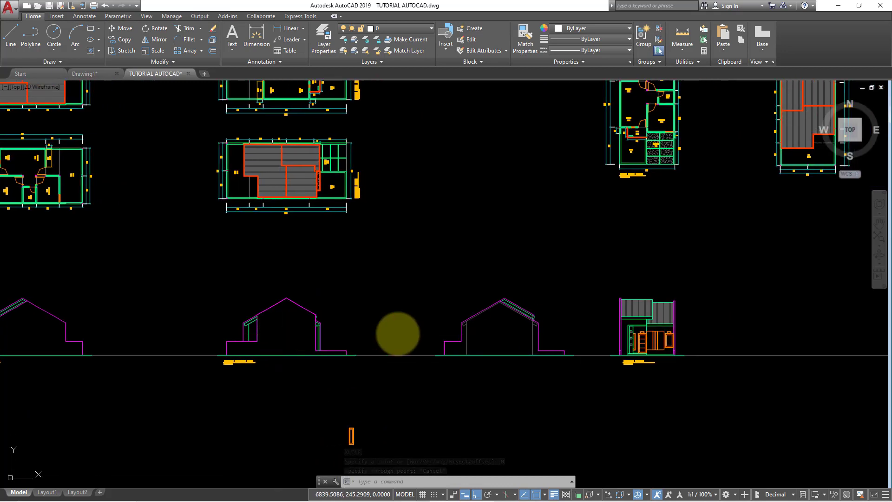
scroll(278, 318, "up", 3)
mouse_move(279, 318)
middle_mouse_down()
mouse_move(412, 295)
mouse_move(464, 303)
middle_mouse_up()
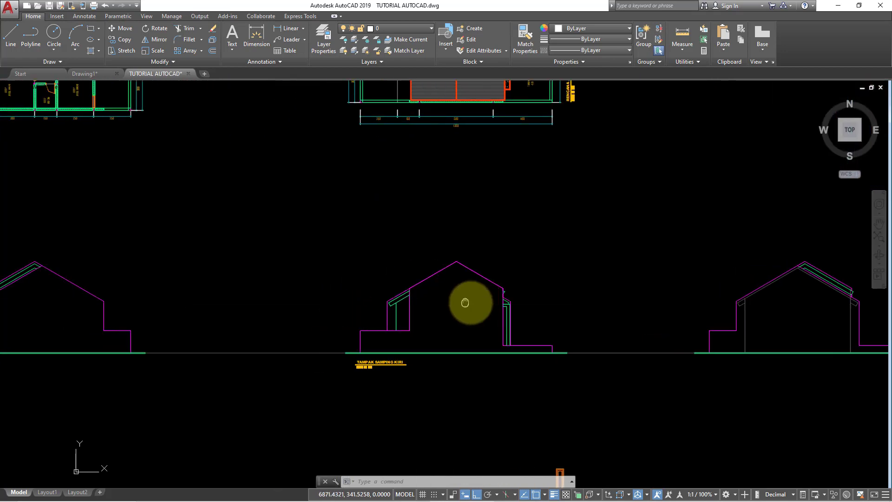
middle_click_drag(339, 323, 428, 312)
middle_click_drag(218, 326, 300, 302)
scroll(456, 360, "down", 3)
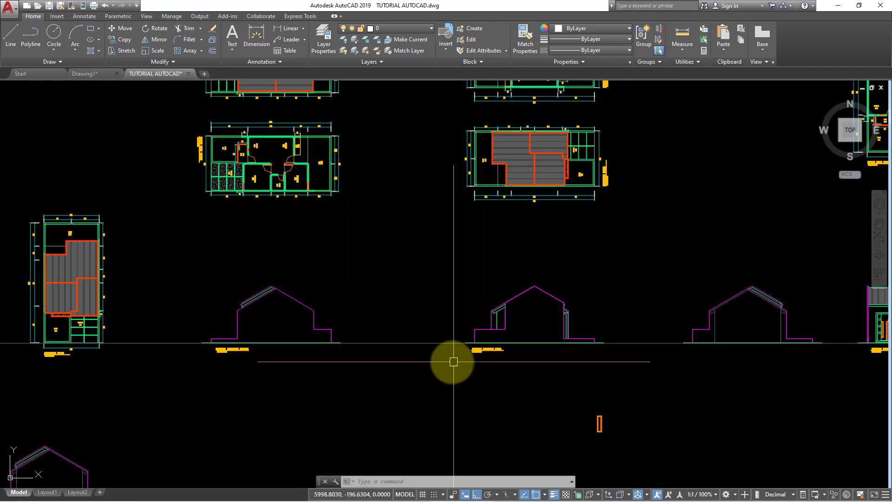
scroll(470, 348, "down", 1)
scroll(366, 349, "down", 1)
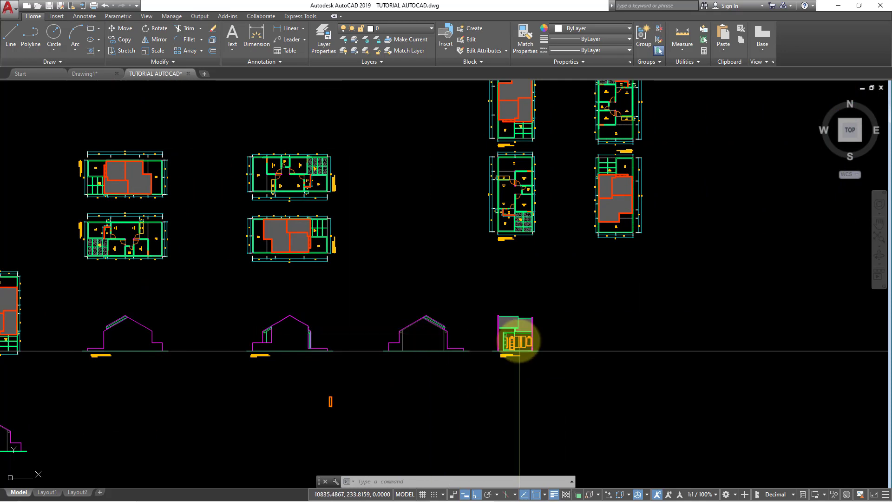
scroll(518, 346, "up", 4)
scroll(530, 307, "up", 2)
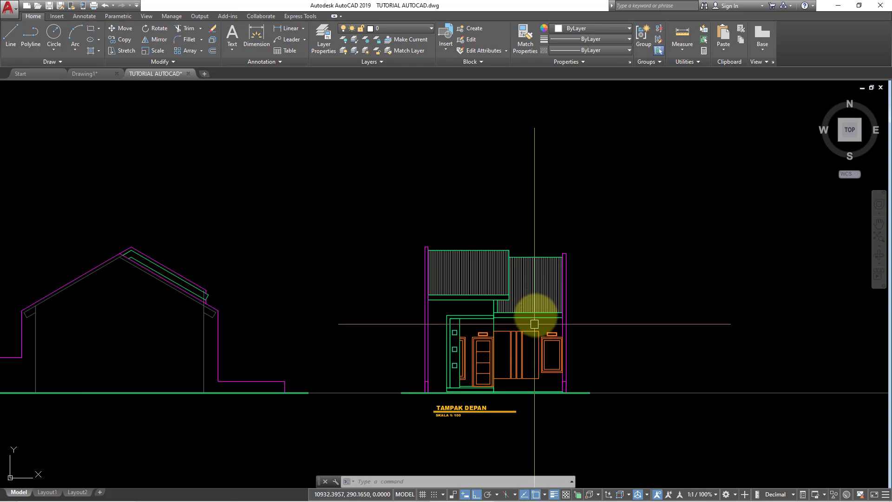
scroll(544, 225, "down", 5)
scroll(618, 175, "up", 3)
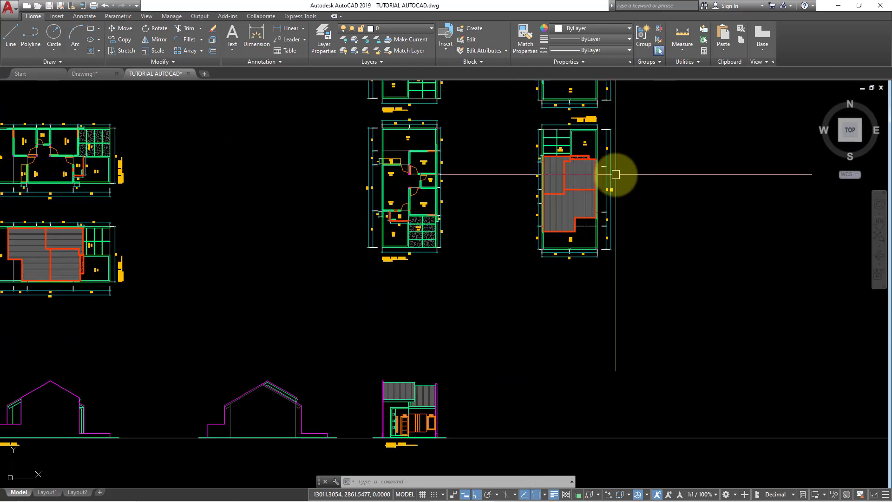
scroll(594, 189, "up", 2)
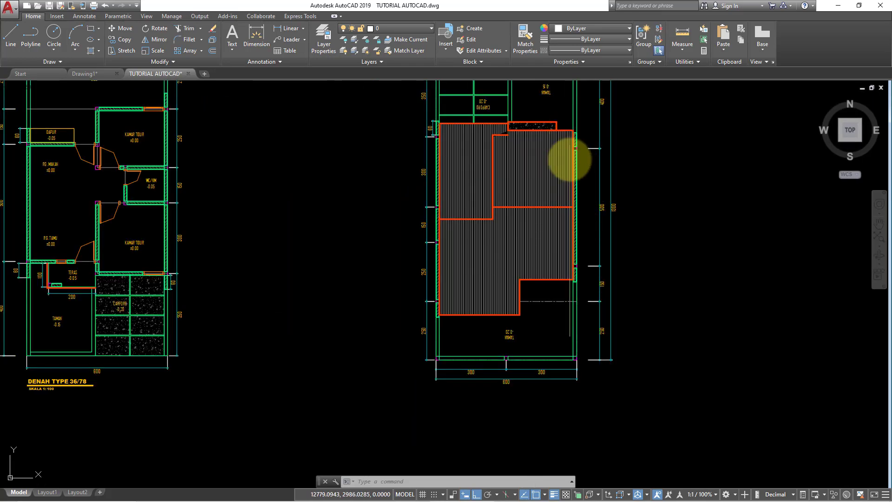
scroll(564, 206, "up", 2)
scroll(564, 140, "up", 3)
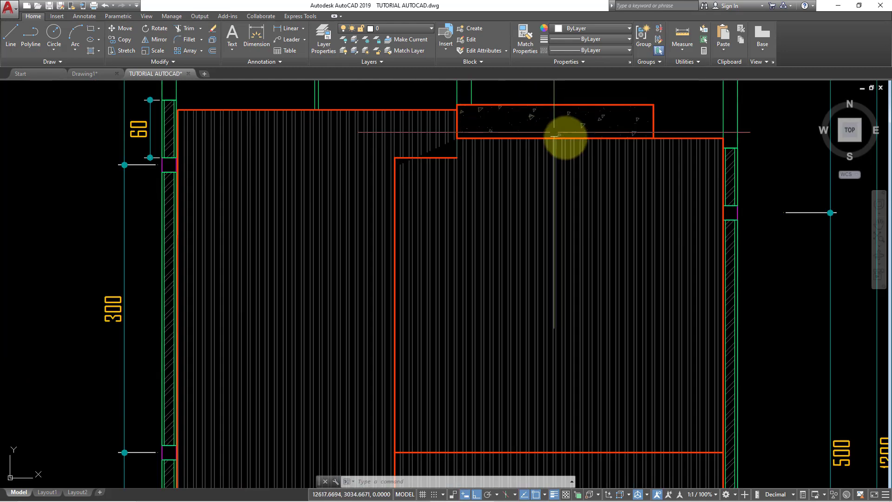
scroll(572, 153, "down", 5)
scroll(571, 153, "down", 2)
scroll(578, 247, "up", 4)
scroll(573, 255, "down", 2)
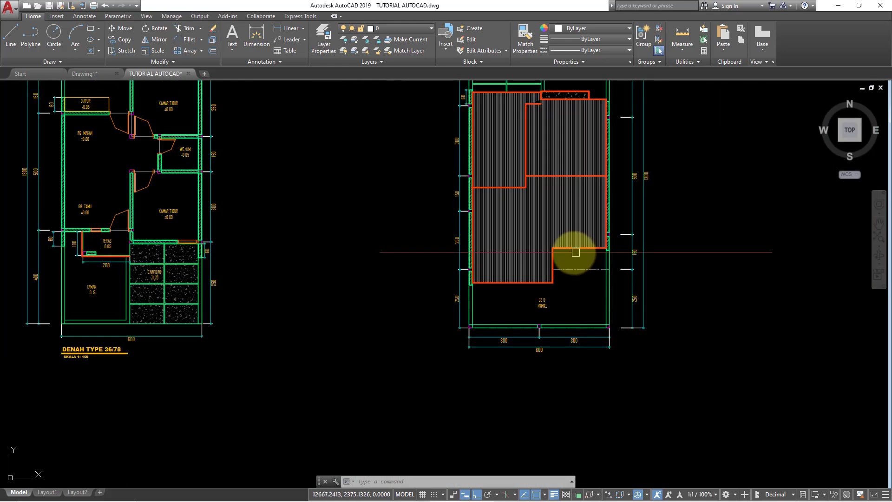
scroll(528, 285, "down", 1)
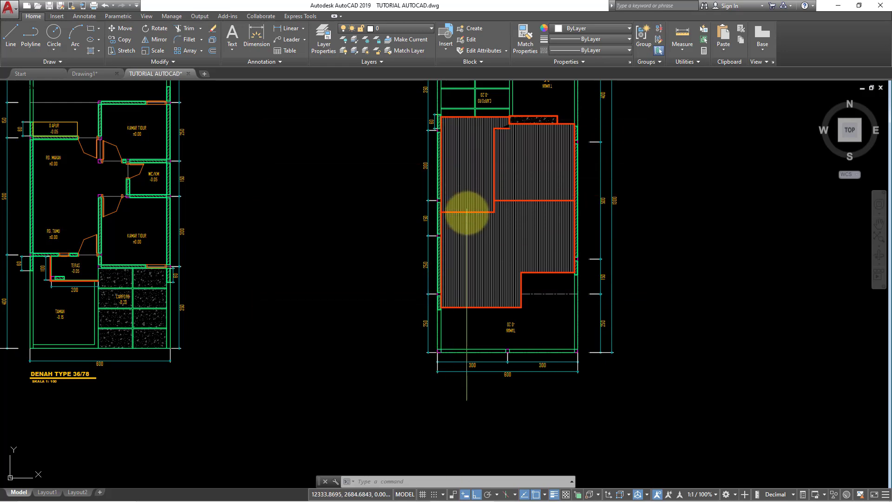
scroll(467, 213, "down", 3)
middle_click_drag(468, 225, 498, 199)
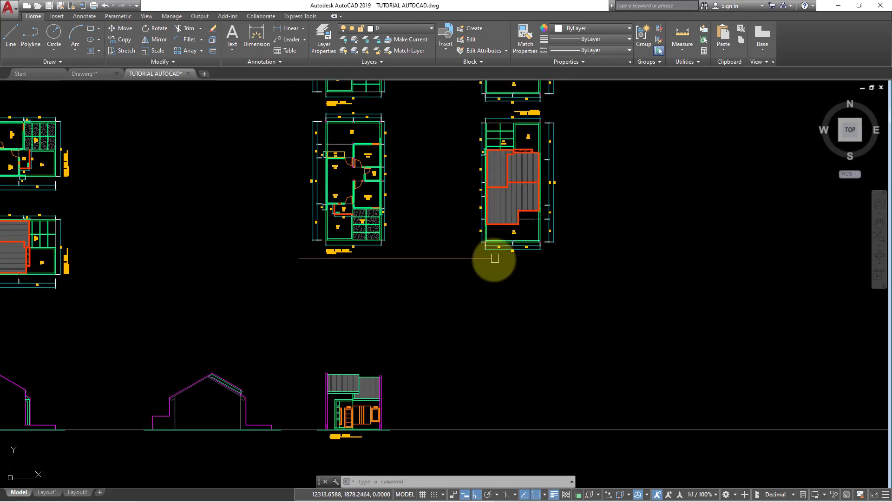
scroll(514, 195, "up", 1)
scroll(507, 217, "up", 3)
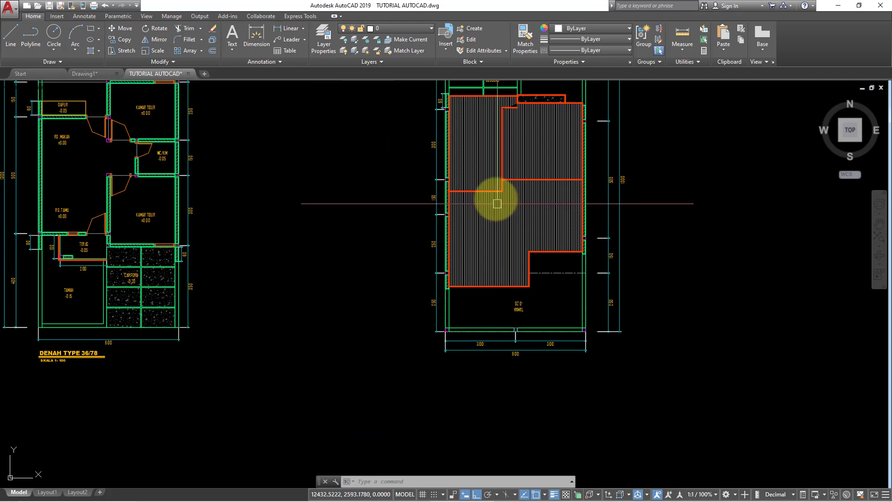
scroll(465, 219, "down", 2)
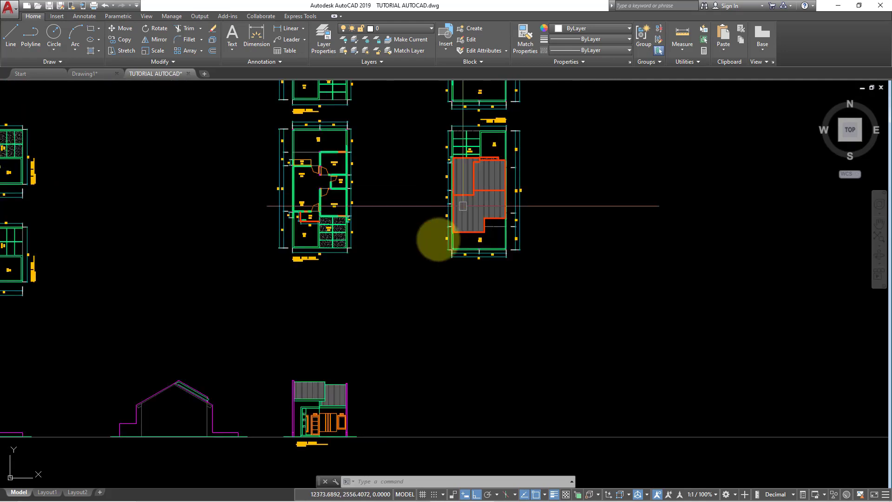
scroll(428, 251, "down", 2)
scroll(269, 326, "down", 1)
scroll(312, 319, "up", 2)
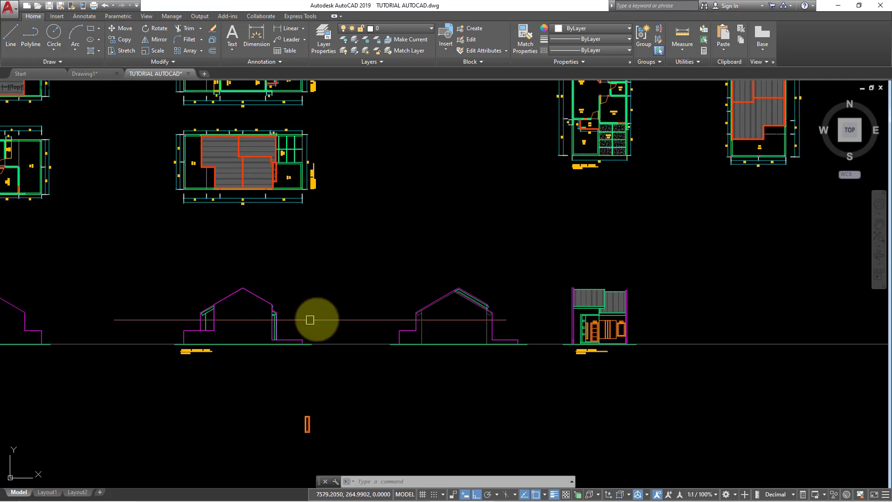
scroll(403, 317, "up", 1)
Place a horizontal construction line through the side elevation's roof eave.
type("XL")
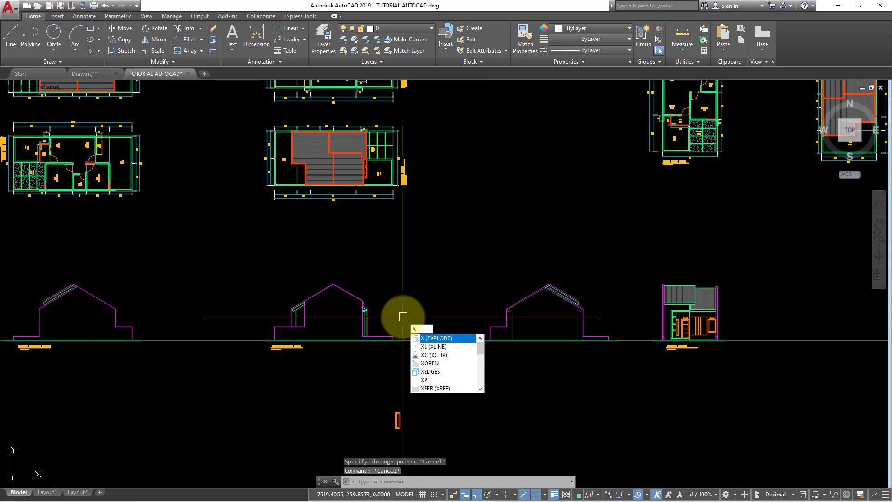
key("Return")
type("H")
key("Return")
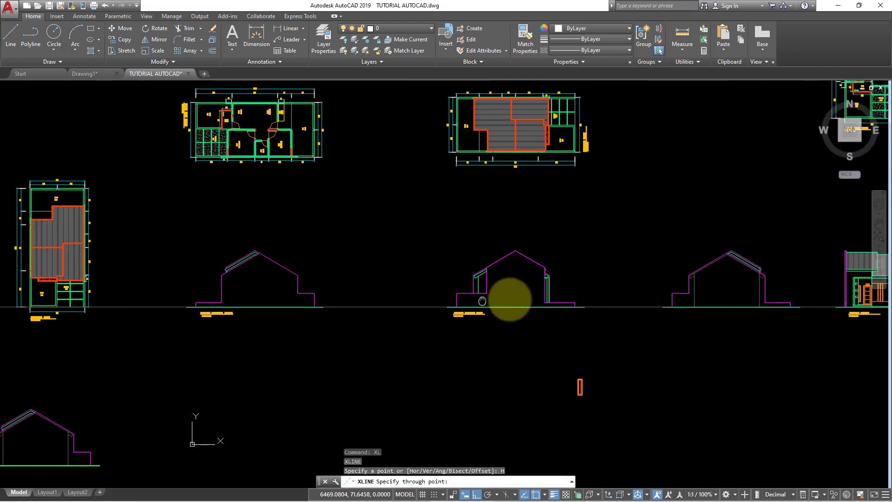
scroll(511, 299, "up", 1)
scroll(509, 289, "up", 2)
scroll(534, 260, "up", 2)
scroll(553, 244, "up", 3)
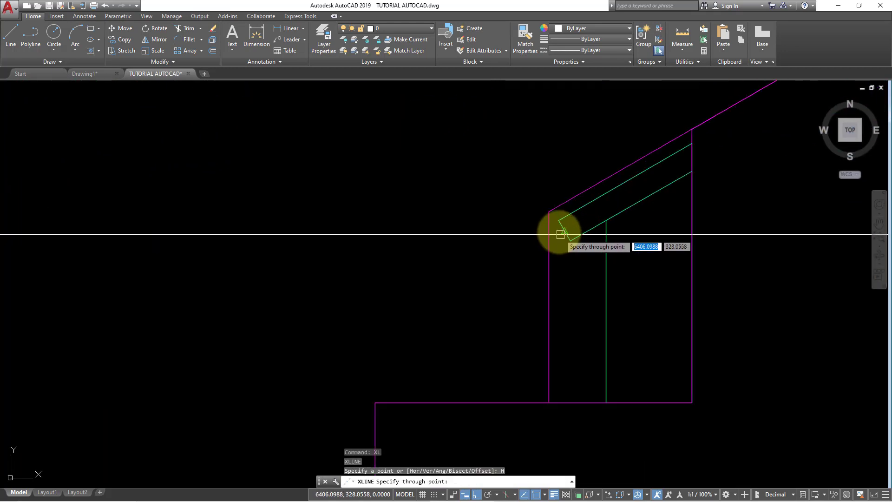
left_click(570, 240)
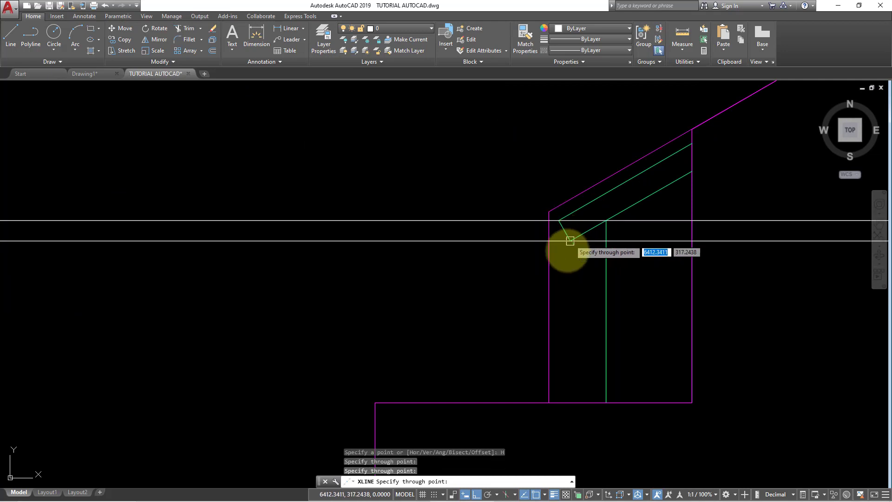
scroll(568, 245, "down", 5)
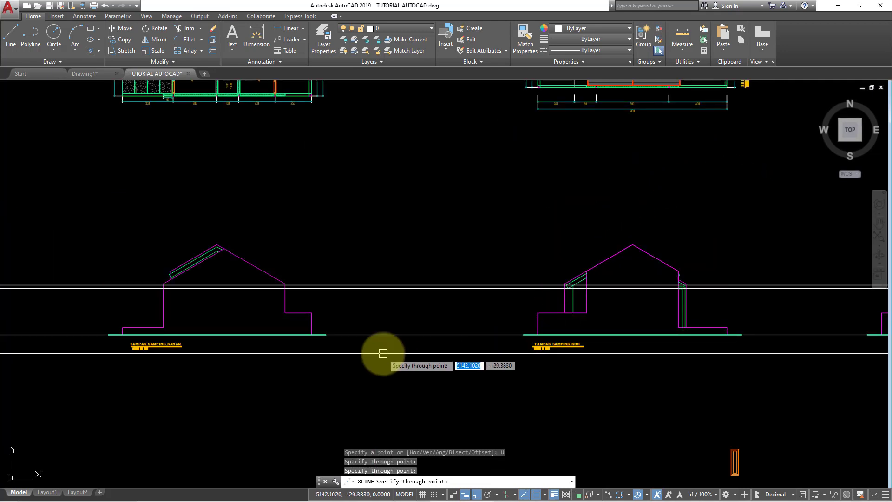
key("Escape")
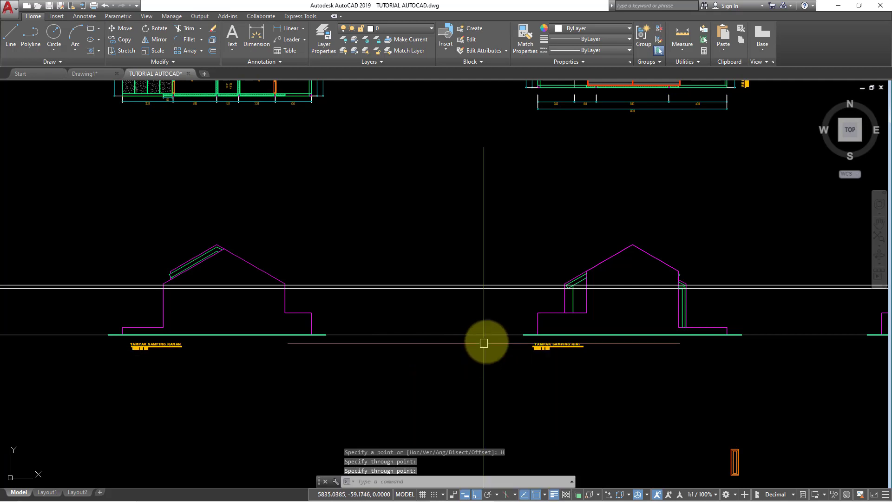
Pan across the elevation row to bring the front elevation into view.
mouse_move(728, 335)
middle_mouse_down()
mouse_move(643, 322)
mouse_move(419, 322)
middle_mouse_up()
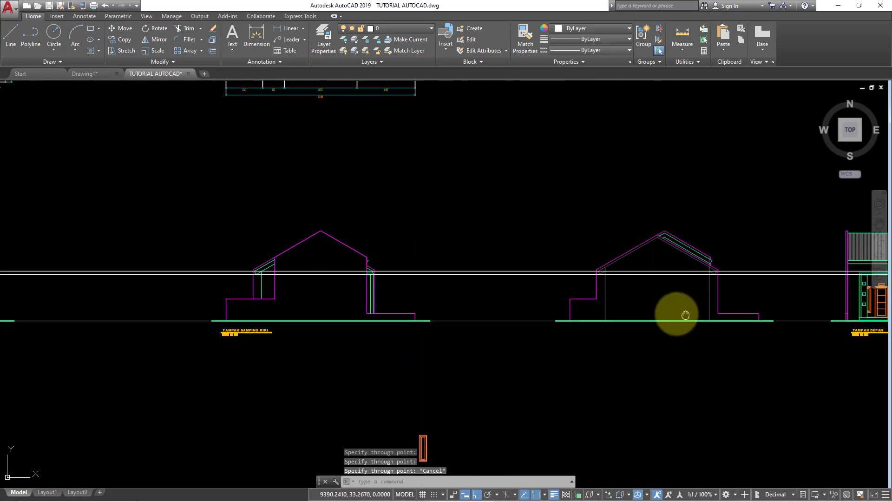
middle_click_drag(673, 313, 590, 299)
scroll(589, 299, "up", 2)
middle_click_drag(532, 285, 342, 290)
scroll(342, 290, "down", 4)
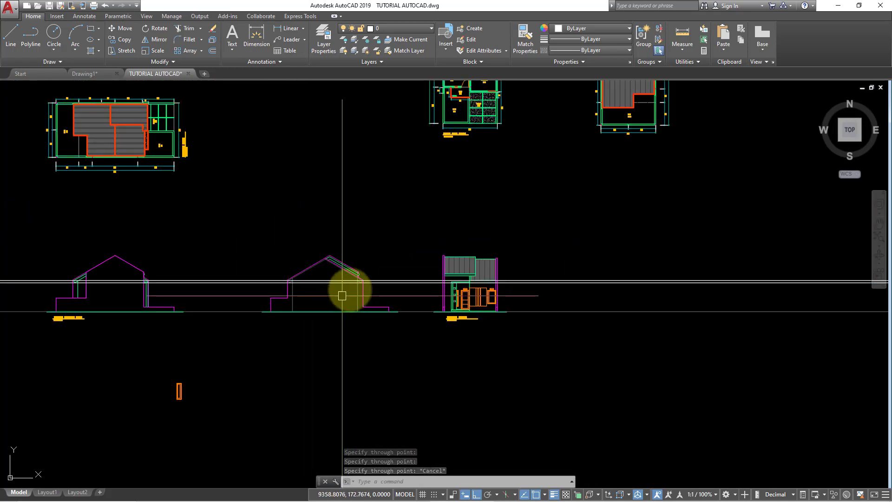
scroll(522, 284, "up", 4)
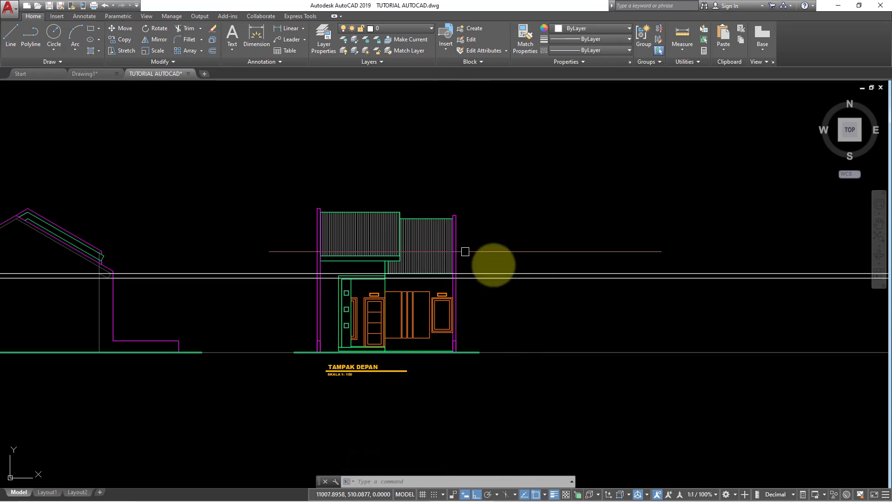
scroll(528, 288, "down", 4)
middle_click_drag(541, 297, 532, 316)
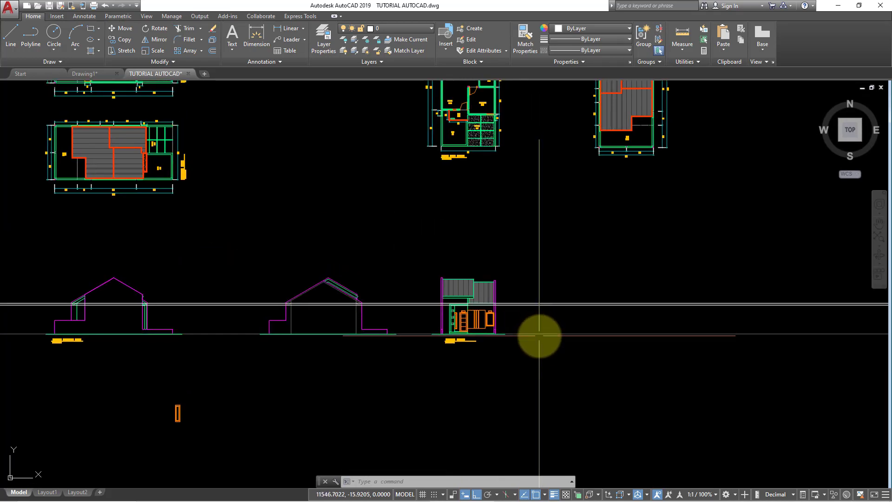
Place a horizontal construction line along the front elevation's roof top.
type("l")
key("Return")
type("H")
key("Return")
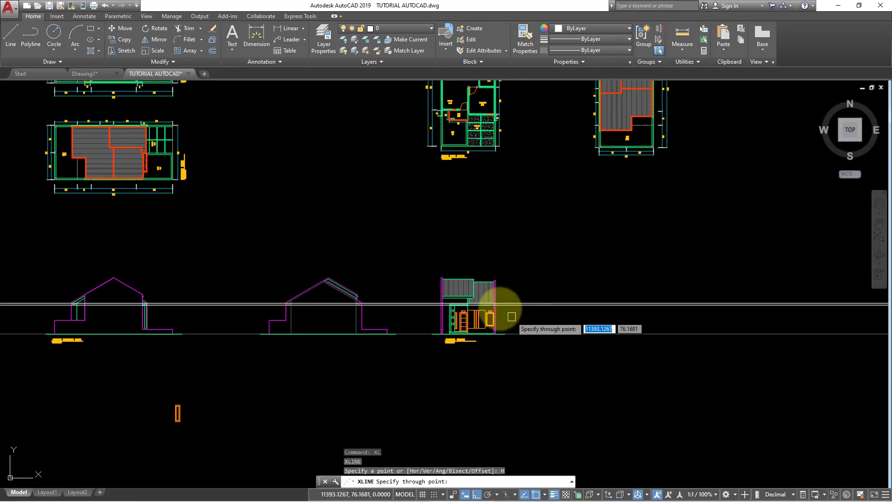
scroll(492, 293, "up", 6)
scroll(500, 248, "up", 2)
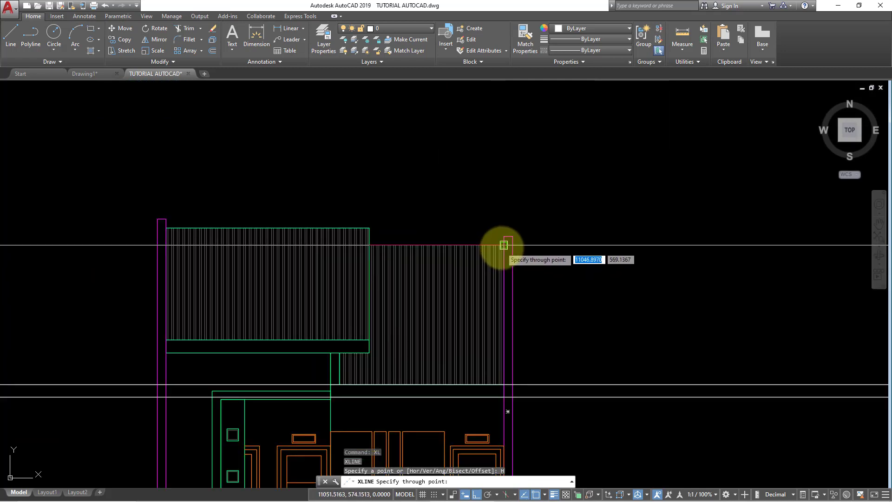
left_click(504, 245)
scroll(483, 301, "down", 5)
key("Escape")
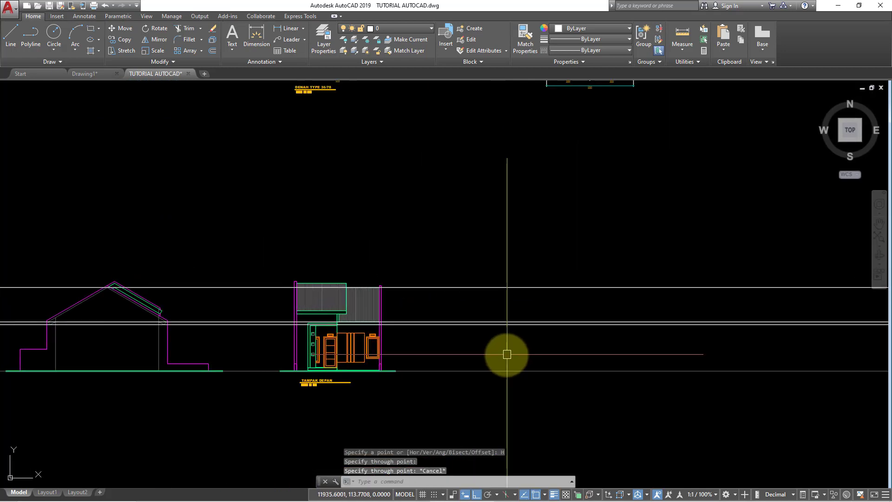
Start a vertical construction line and pan onto the rotated roof plan.
type("Xl")
key("Return")
type("V")
key("Return")
scroll(483, 297, "down", 3)
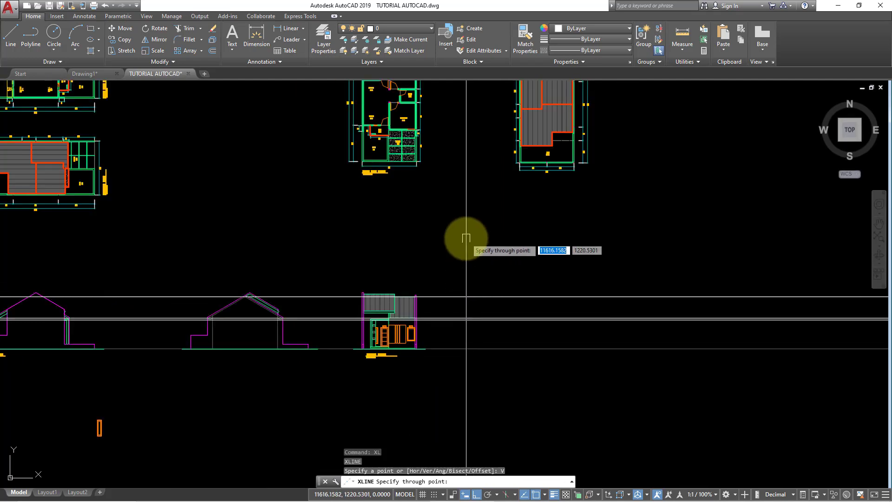
scroll(460, 265, "down", 3)
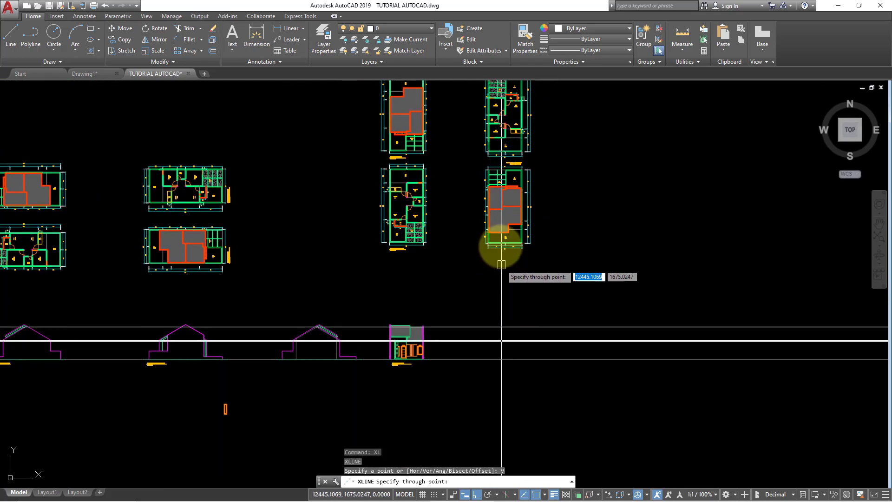
scroll(493, 254, "up", 5)
scroll(479, 229, "up", 4)
scroll(459, 223, "down", 4)
mouse_move(478, 244)
middle_mouse_down()
mouse_move(459, 266)
mouse_move(406, 275)
middle_mouse_up()
Drop vertical construction lines from the roof plan's left edge and step corner.
scroll(401, 266, "up", 2)
scroll(479, 285, "down", 2)
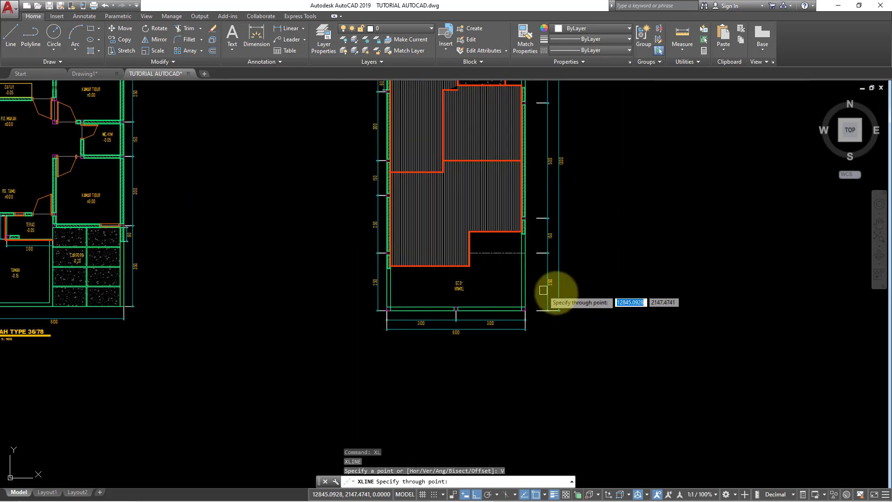
scroll(560, 242, "down", 1)
scroll(562, 223, "down", 3)
scroll(535, 283, "down", 2)
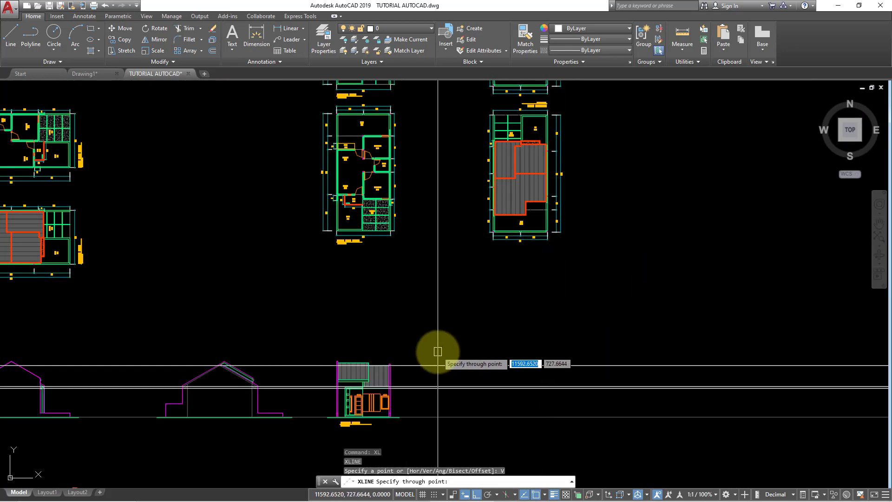
scroll(504, 189, "up", 2)
scroll(469, 269, "up", 2)
scroll(456, 259, "up", 2)
scroll(456, 269, "up", 2)
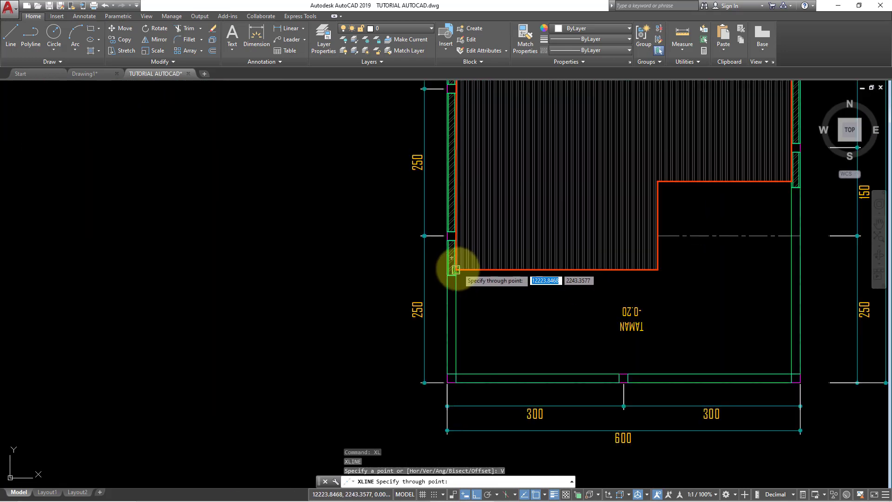
left_click(456, 269)
left_click(657, 270)
scroll(604, 209, "down", 3)
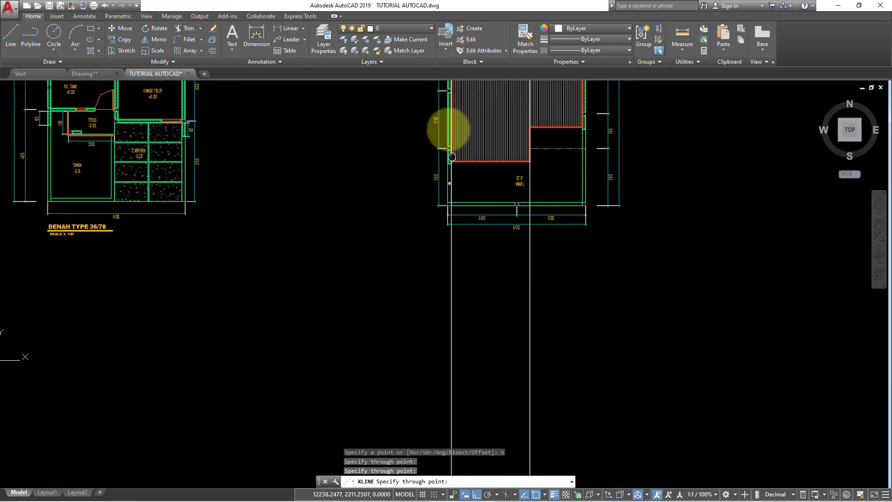
key("Escape")
type("TR")
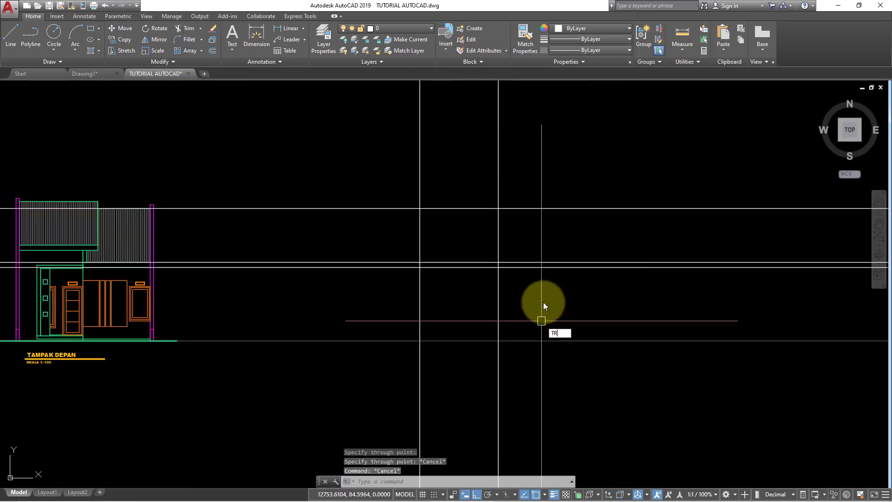
Start TRIM with the cutting edges and remove the line ends right of the outline.
key("Return")
left_click(539, 300)
left_click(384, 150)
key("Return")
left_click(608, 169)
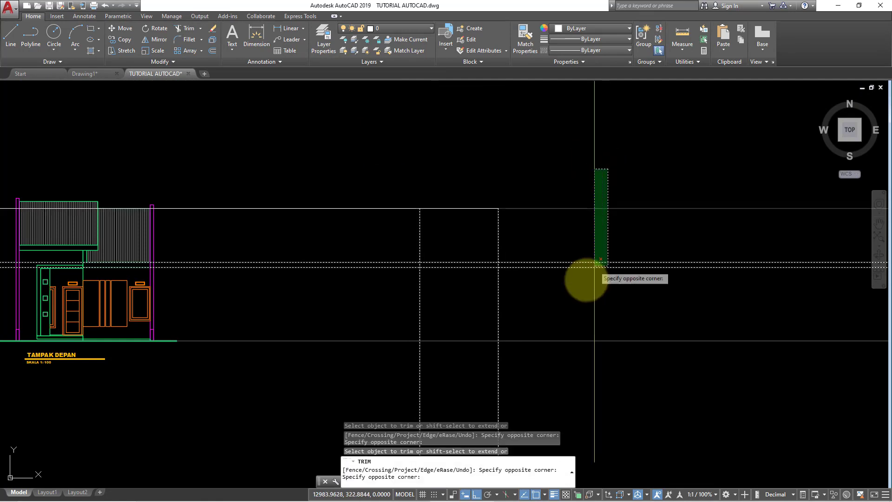
left_click(585, 289)
Trim the left and lower construction line ends, leaving the small rectangle.
left_click(380, 300)
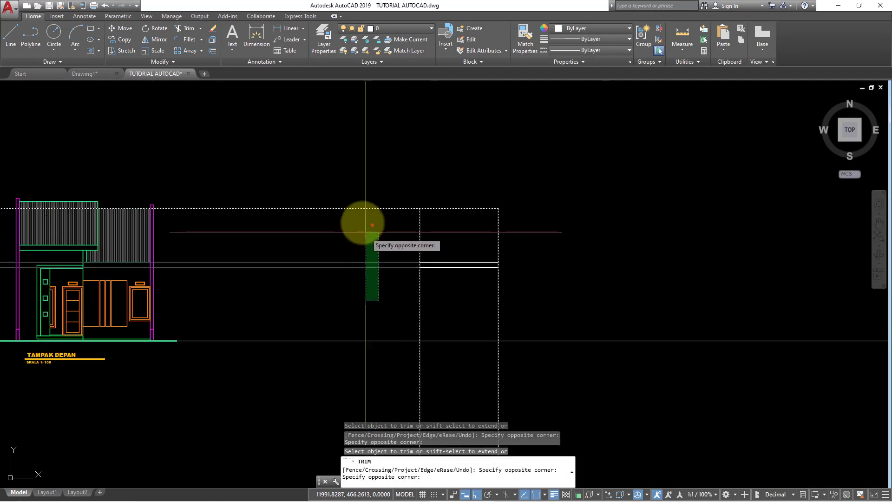
left_click(357, 201)
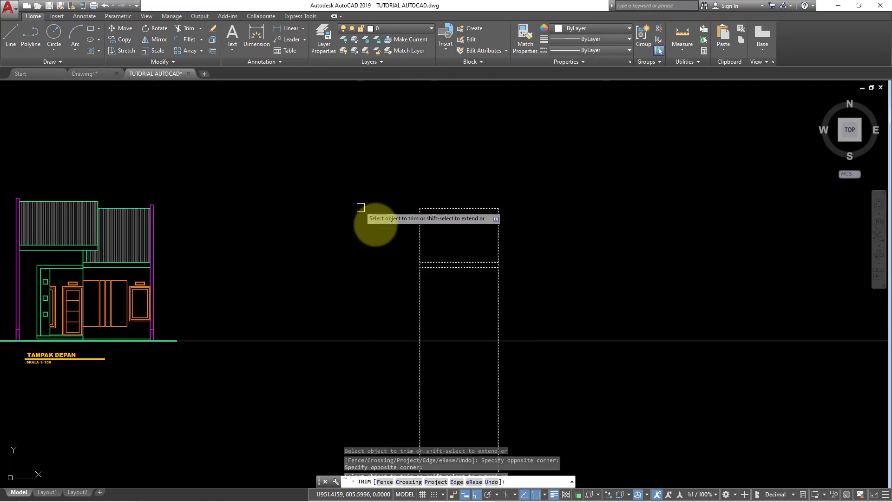
left_click(544, 310)
left_click(396, 291)
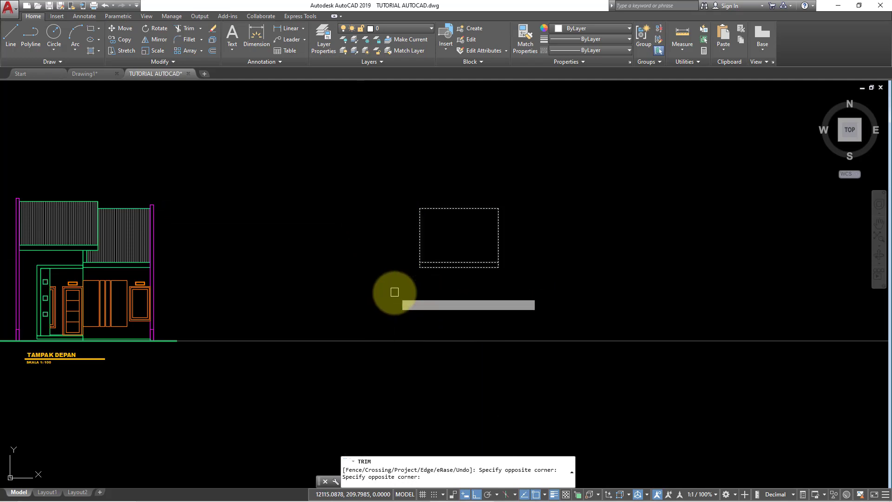
key("Escape")
mouse_move(395, 291)
middle_mouse_down()
mouse_move(424, 263)
mouse_move(447, 322)
mouse_move(479, 318)
middle_mouse_up()
scroll(443, 274, "down", 2)
Project two horizontal construction lines through the left side elevation's eave.
type("xl")
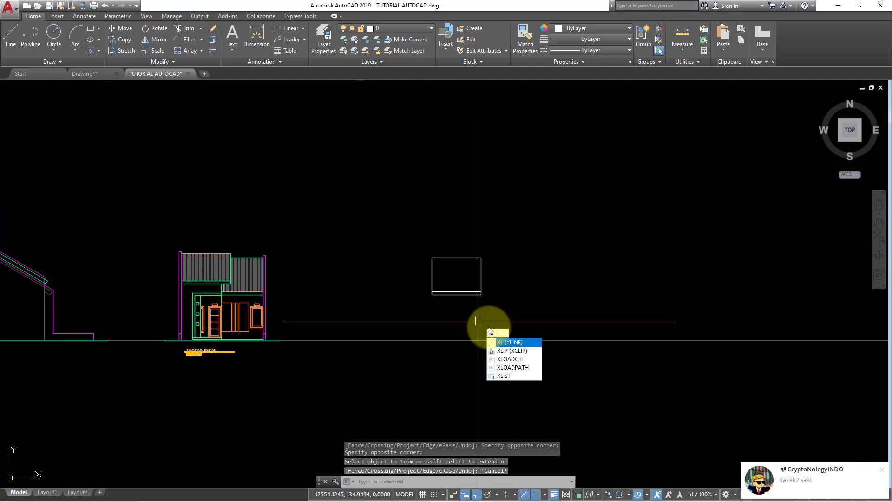
key("Return")
type("H")
key("Return")
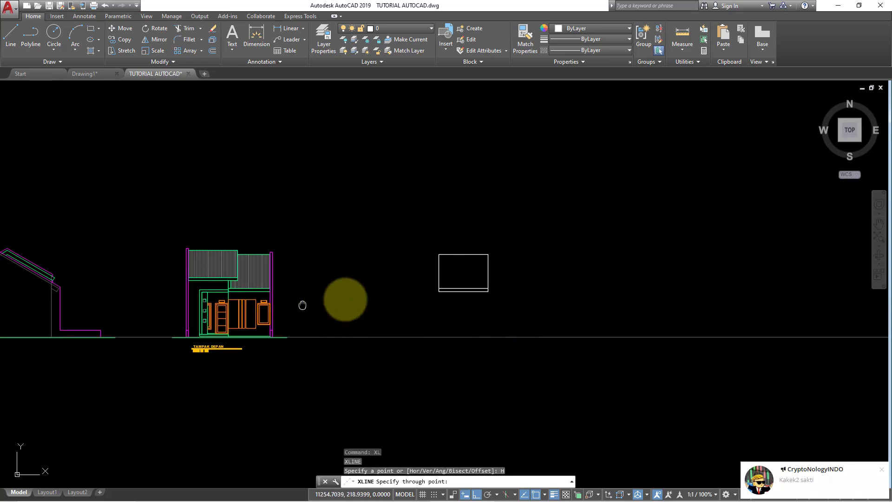
middle_click_drag(299, 305, 514, 299)
middle_click_drag(348, 295, 496, 290)
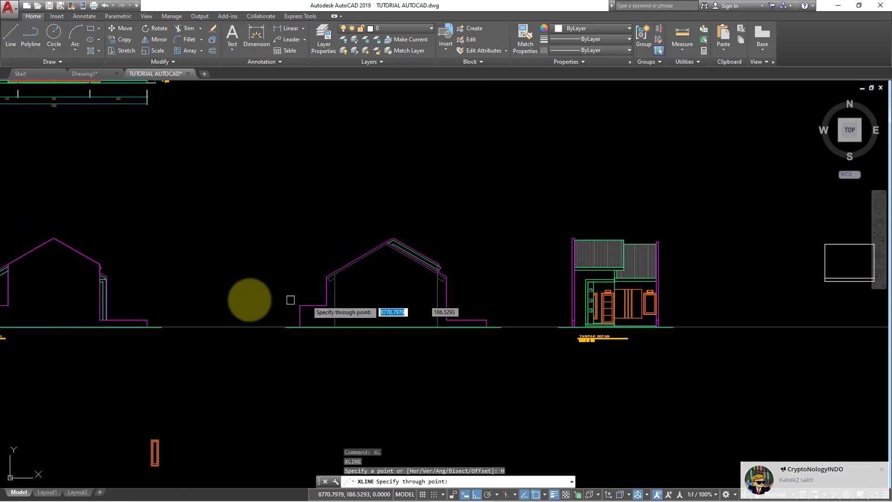
middle_click_drag(247, 299, 383, 280)
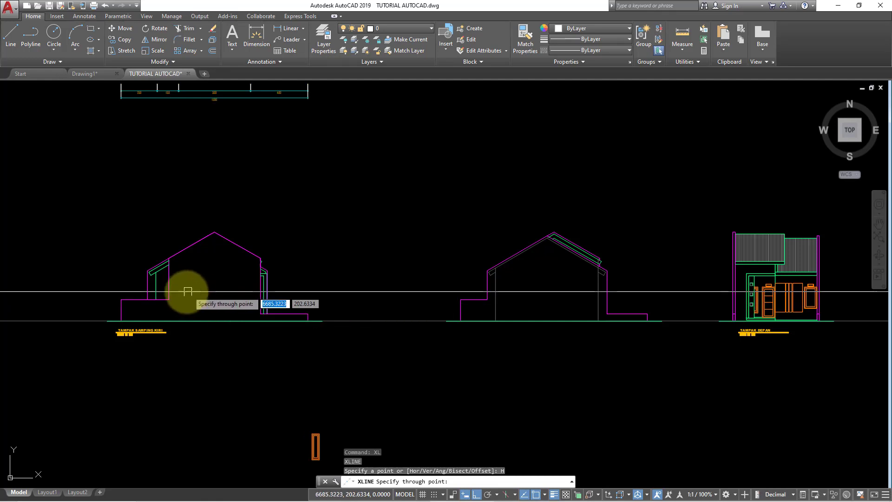
middle_click_drag(150, 277, 131, 293)
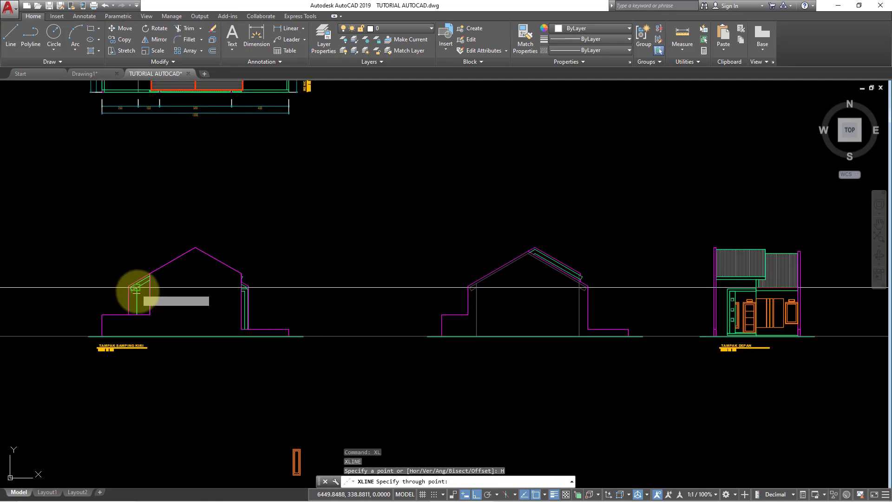
scroll(138, 294, "up", 4)
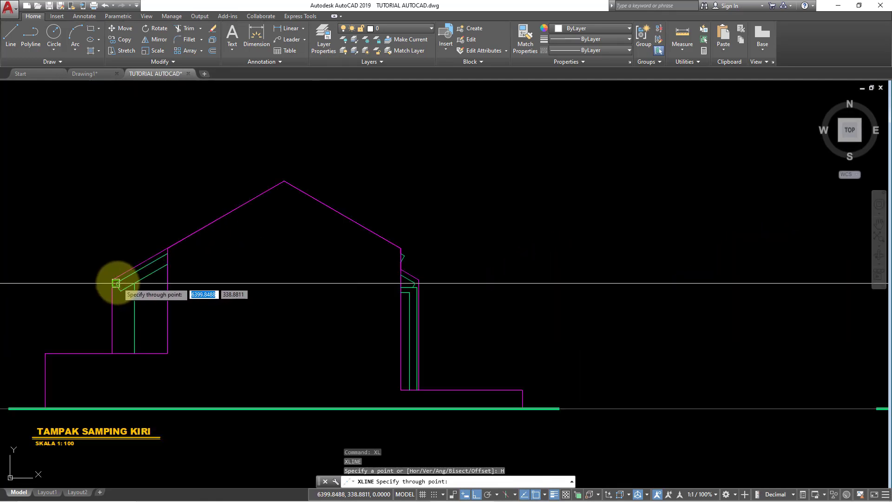
left_click(116, 283)
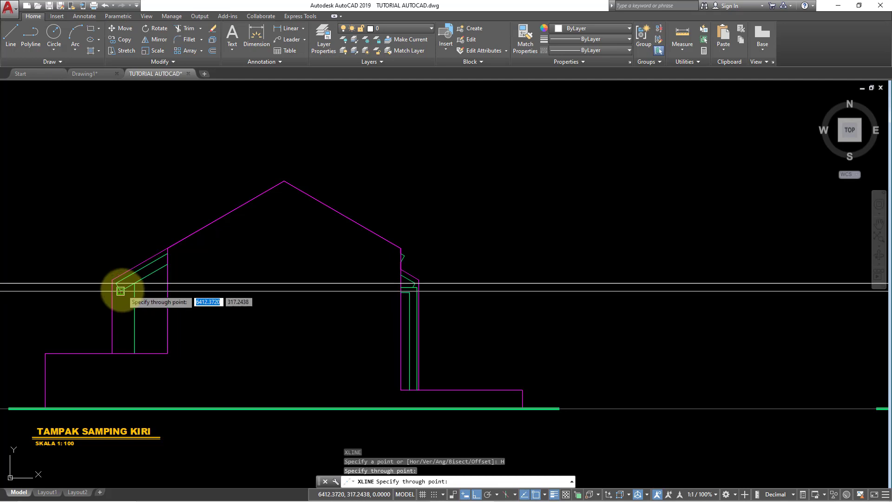
left_click(120, 291)
scroll(190, 327, "down", 5)
scroll(434, 342, "down", 2)
scroll(319, 299, "up", 2)
scroll(394, 304, "up", 4)
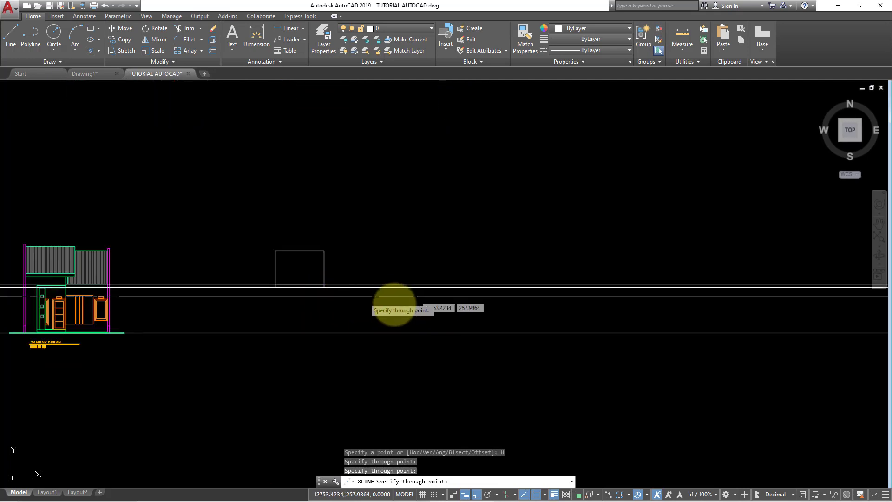
key("Escape")
Erase the two unwanted extra construction lines.
left_click(395, 305)
key("Return")
scroll(398, 261, "down", 2)
scroll(315, 279, "up", 2)
scroll(326, 281, "down", 2)
scroll(374, 289, "up", 2)
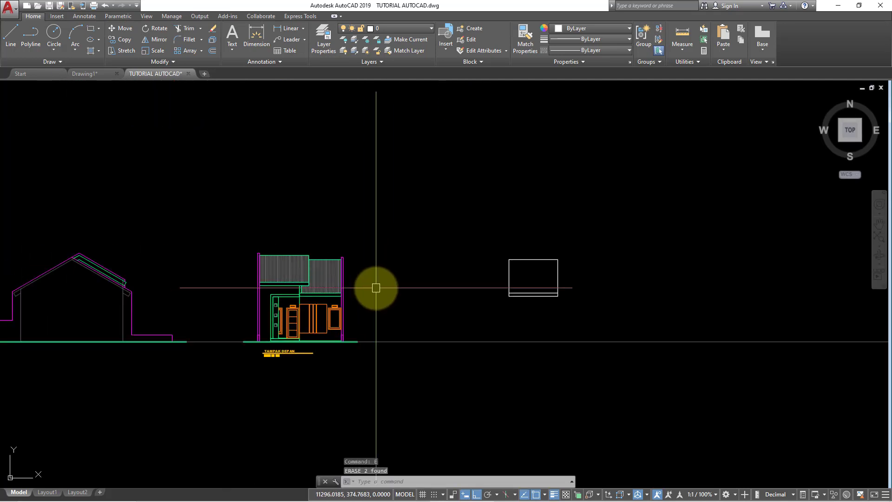
Project a horizontal construction line through the side elevation's roof peak.
key("Return")
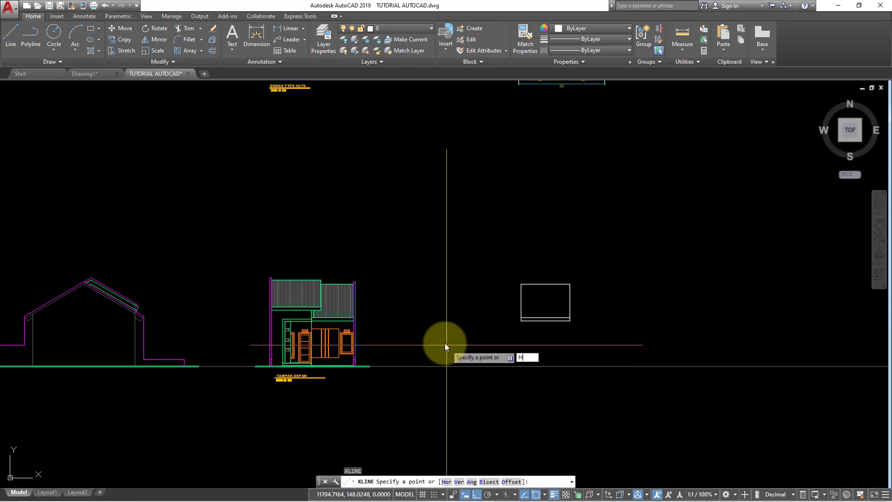
type("H")
key("Return")
scroll(265, 274, "down", 2)
scroll(256, 267, "up", 2)
scroll(185, 265, "up", 2)
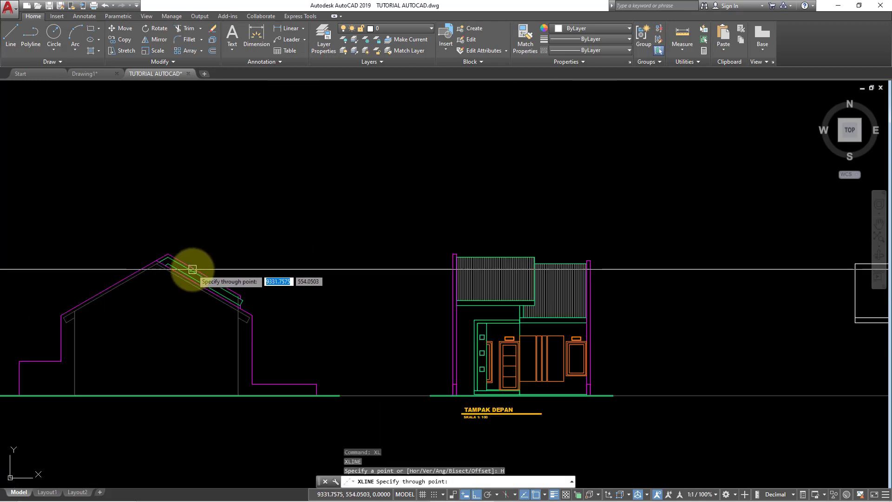
scroll(179, 259, "up", 2)
scroll(365, 259, "up", 1)
scroll(401, 262, "up", 1)
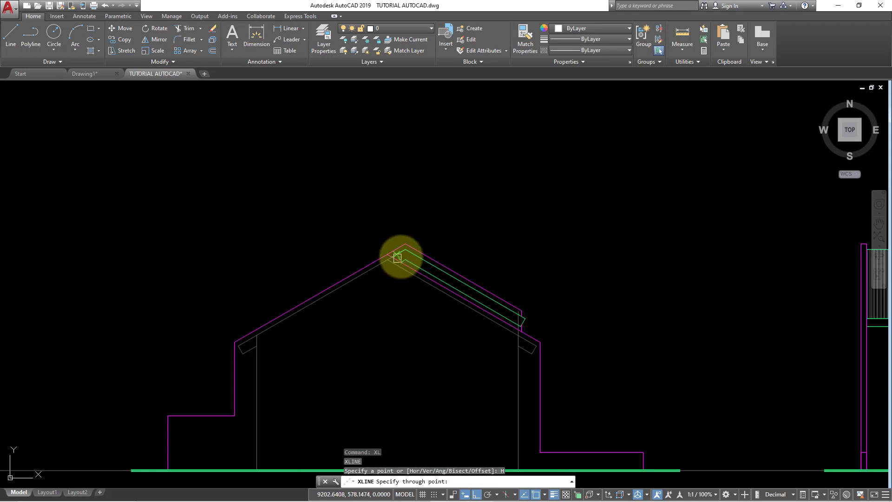
left_click(406, 249)
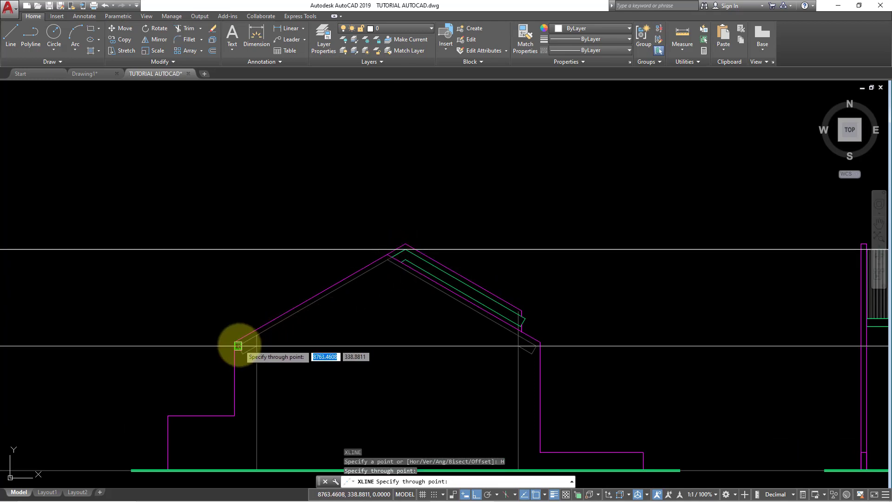
Project horizontal lines through the right eave top and underside, then check SketchUp's back view.
scroll(238, 346, "down", 2)
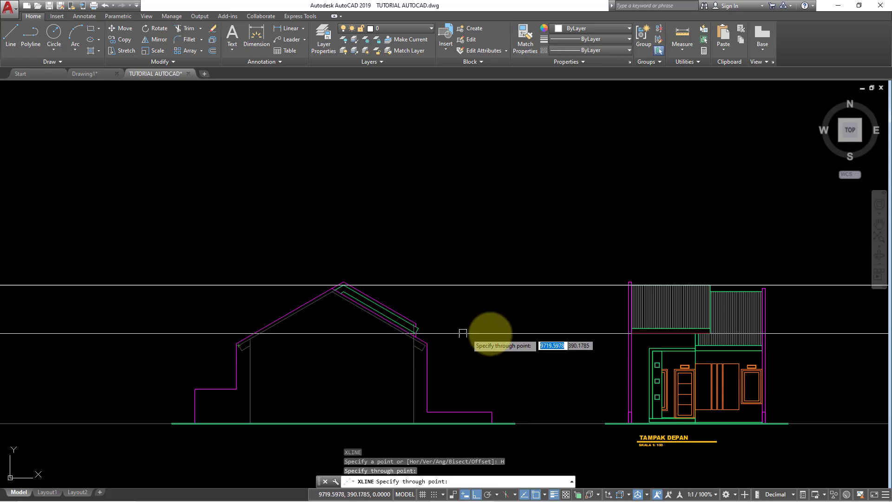
scroll(463, 333, "down", 3)
middle_click_drag(285, 374, 418, 355)
scroll(462, 309, "up", 1)
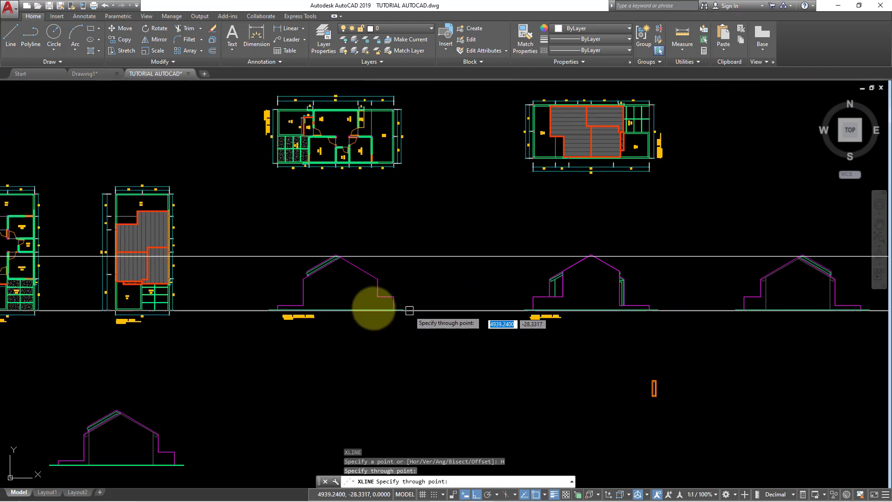
scroll(309, 309, "down", 2)
middle_click_drag(538, 299, 429, 313)
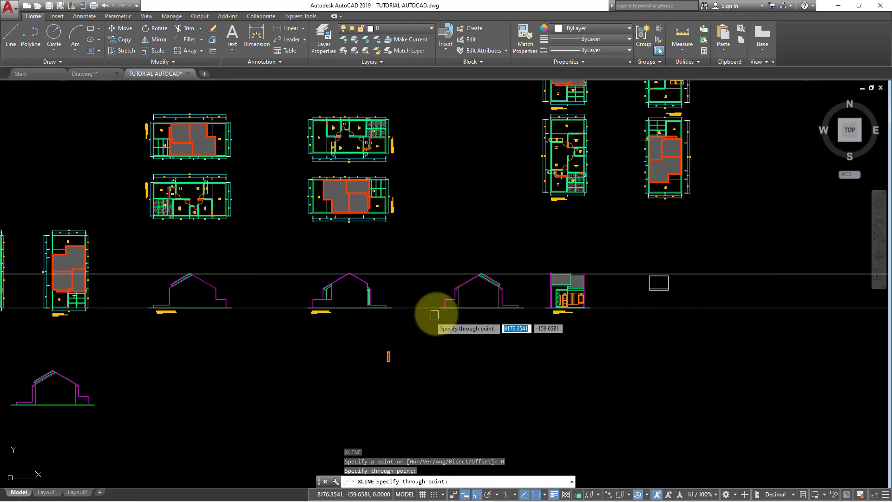
scroll(430, 313, "up", 3)
scroll(484, 299, "up", 2)
scroll(524, 279, "up", 1)
scroll(525, 246, "up", 3)
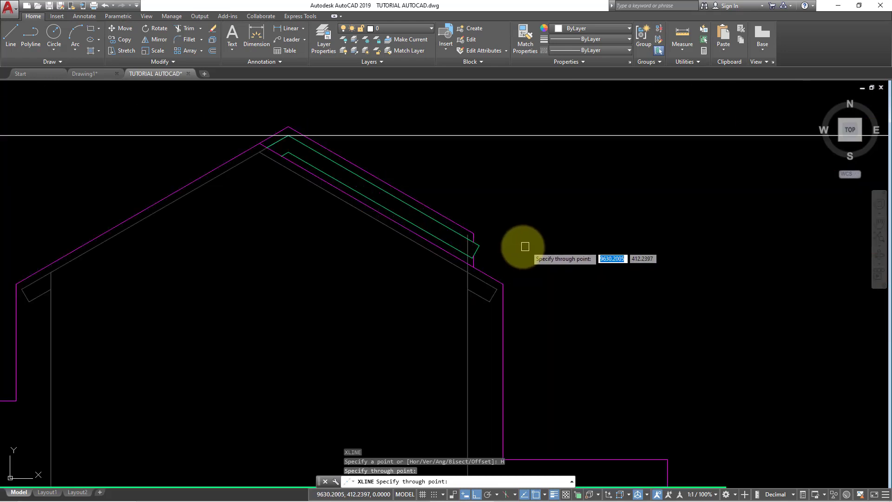
left_click(479, 245)
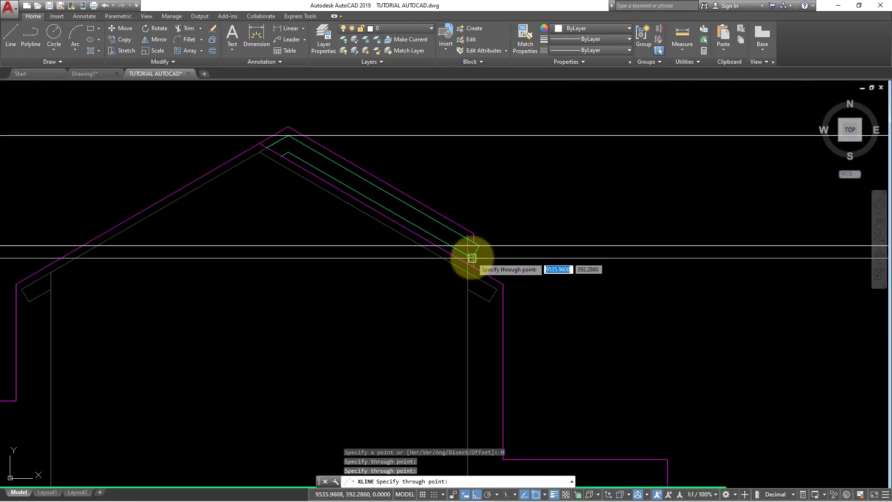
left_click(473, 258)
scroll(239, 205, "down", 2)
scroll(215, 156, "down", 3)
scroll(329, 239, "down", 2)
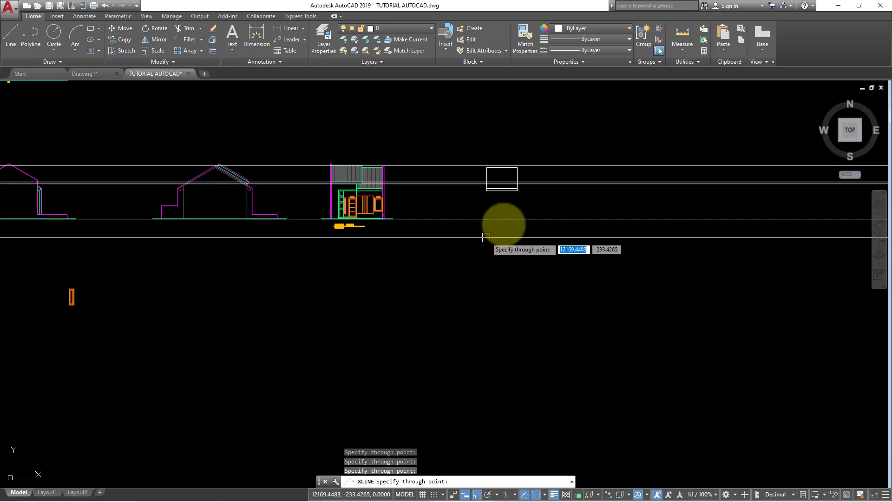
middle_click_drag(486, 237, 397, 307)
key("Escape")
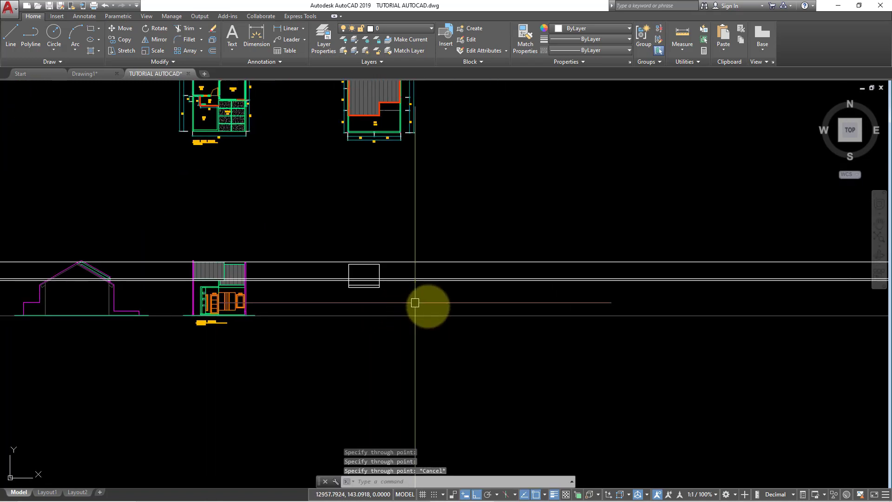
left_click(636, 496)
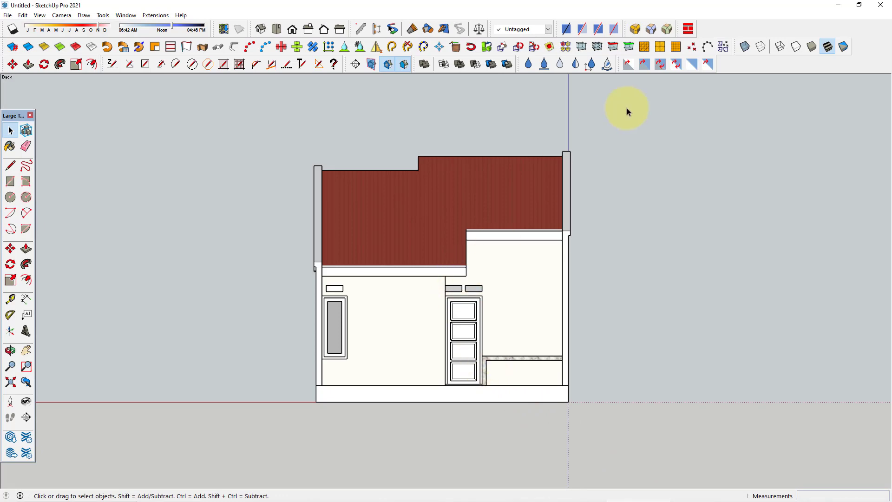
left_click(840, 5)
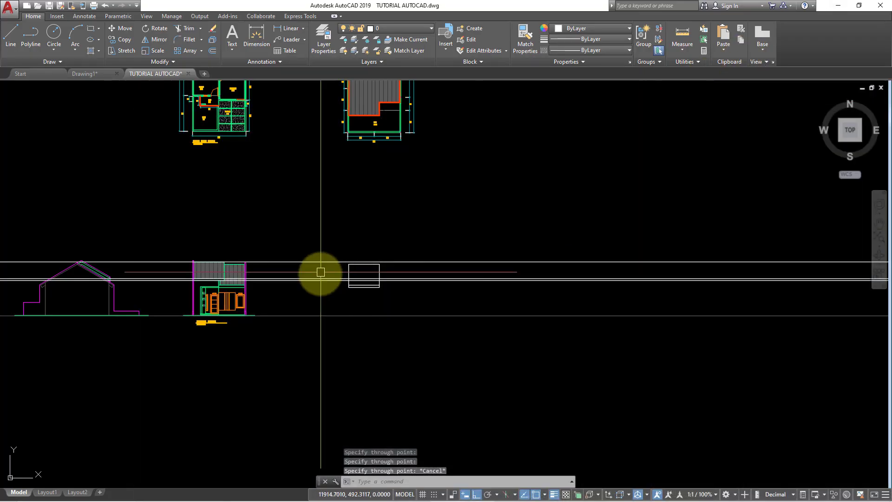
Drop a vertical construction line through the right floor plan's corner.
scroll(377, 272, "up", 3)
middle_click_drag(442, 268, 429, 290)
key("Escape")
type("XL")
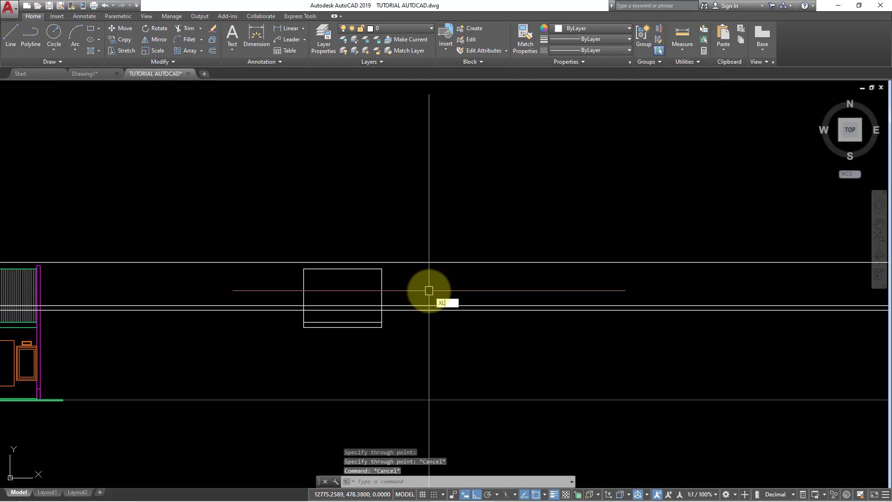
key("Return")
scroll(429, 290, "down", 4)
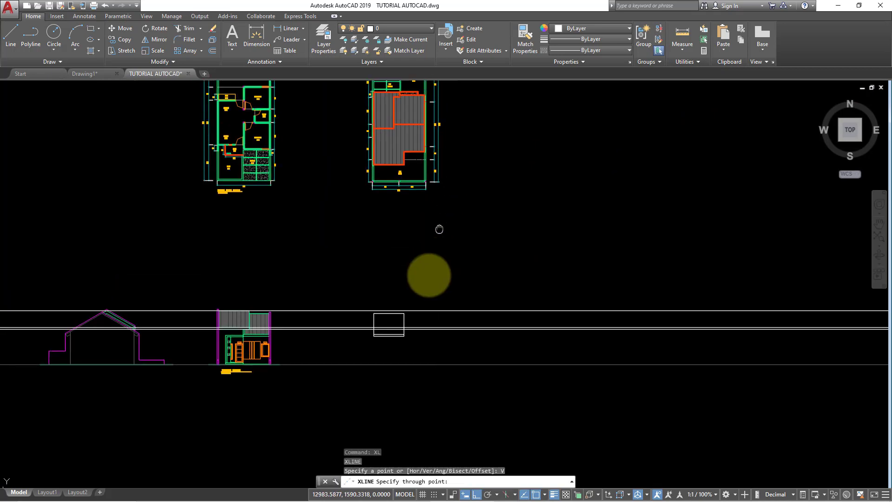
scroll(419, 229, "up", 1)
scroll(409, 219, "up", 3)
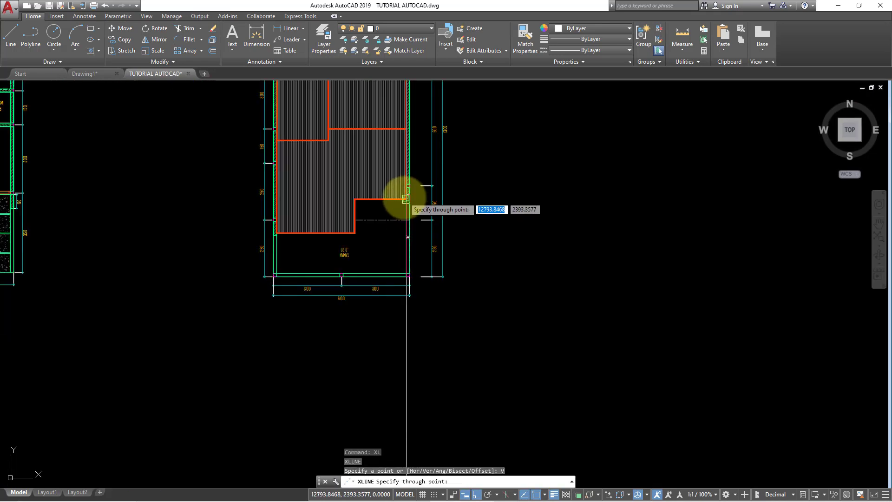
left_click(406, 199)
scroll(406, 199, "down", 4)
scroll(422, 249, "up", 2)
scroll(466, 287, "up", 3)
key("Escape")
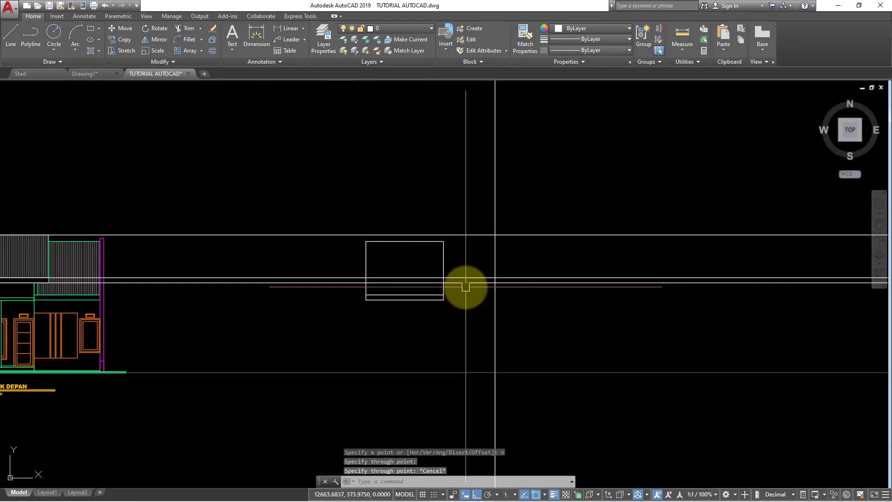
Drop more vertical construction lines from the floor plan edges into the rear elevation area.
scroll(466, 287, "up", 2)
middle_click_drag(464, 313, 455, 328)
scroll(454, 333, "down", 2)
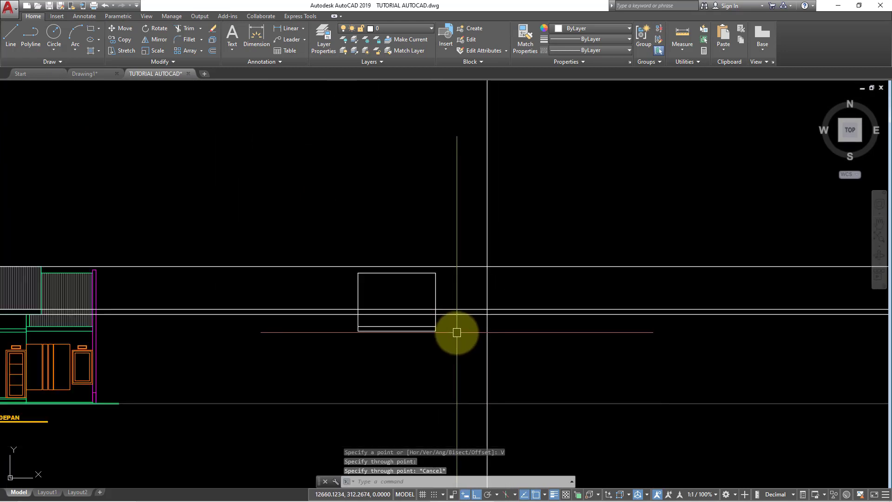
type("XL")
key("Return")
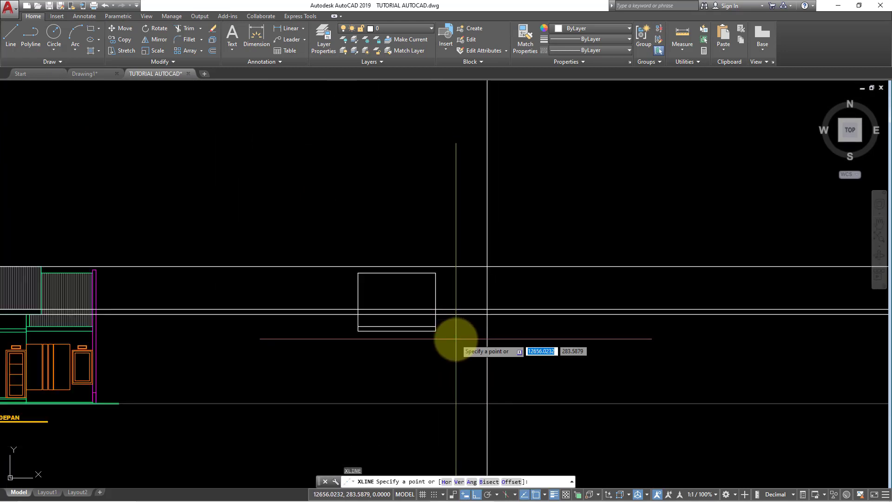
key("Escape")
type("XL")
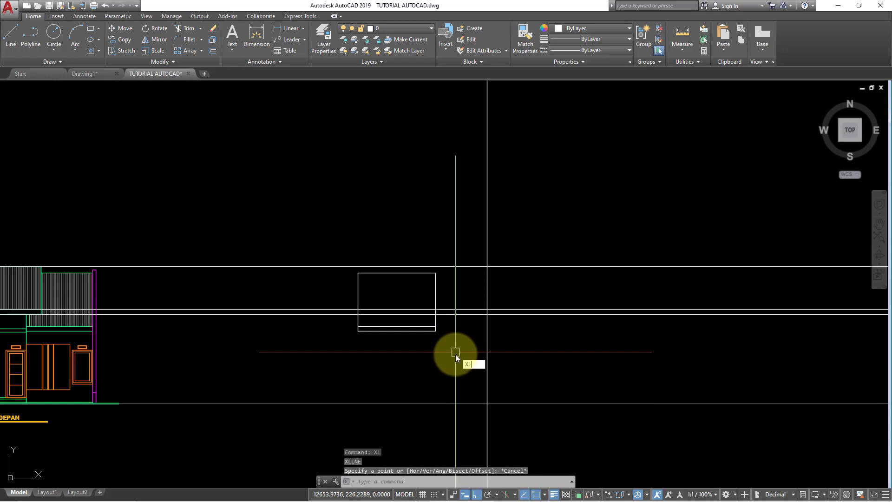
key("Return")
key("Return")
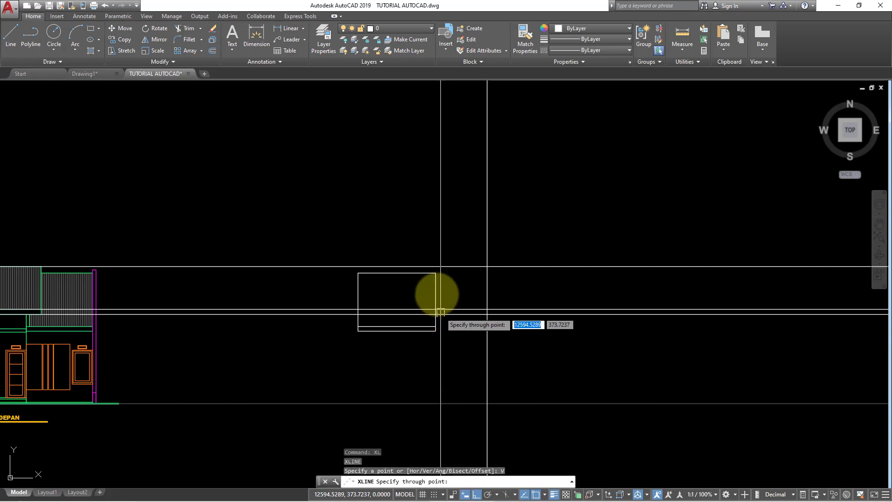
middle_click_drag(436, 273, 429, 359)
scroll(429, 359, "down", 4)
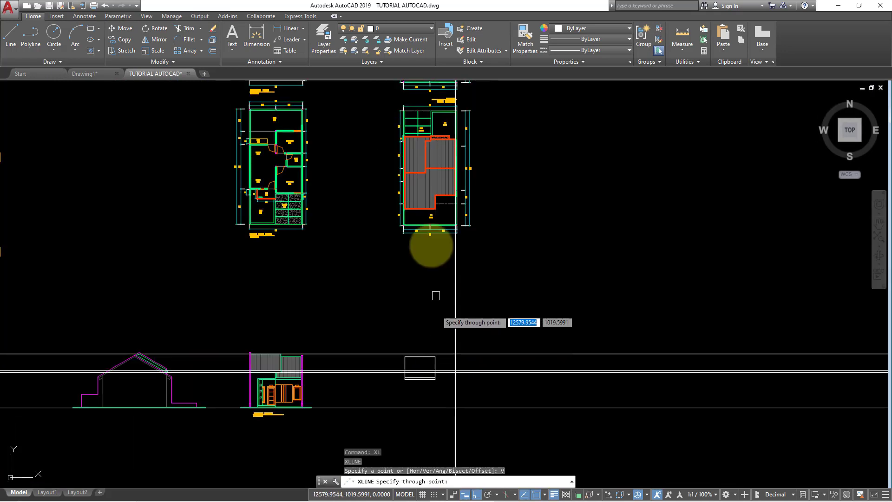
scroll(428, 179, "up", 1)
scroll(432, 186, "up", 1)
scroll(435, 175, "up", 1)
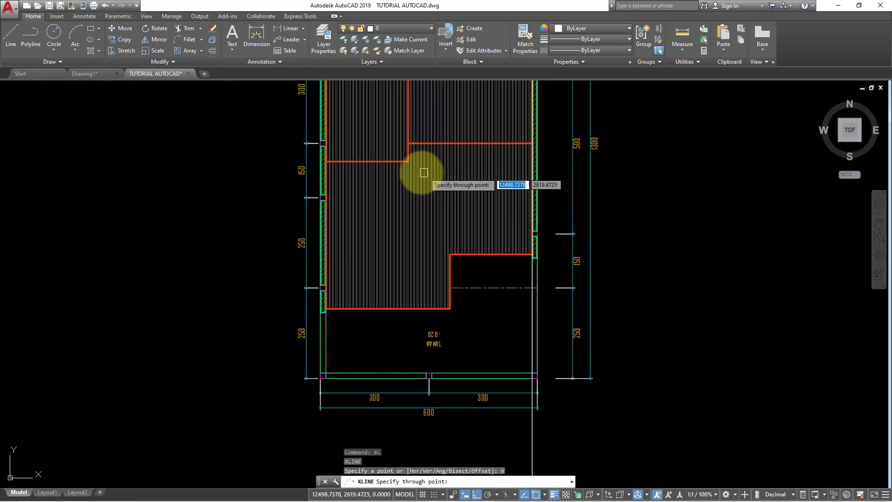
scroll(418, 173, "up", 1)
scroll(409, 180, "down", 2)
scroll(426, 191, "up", 2)
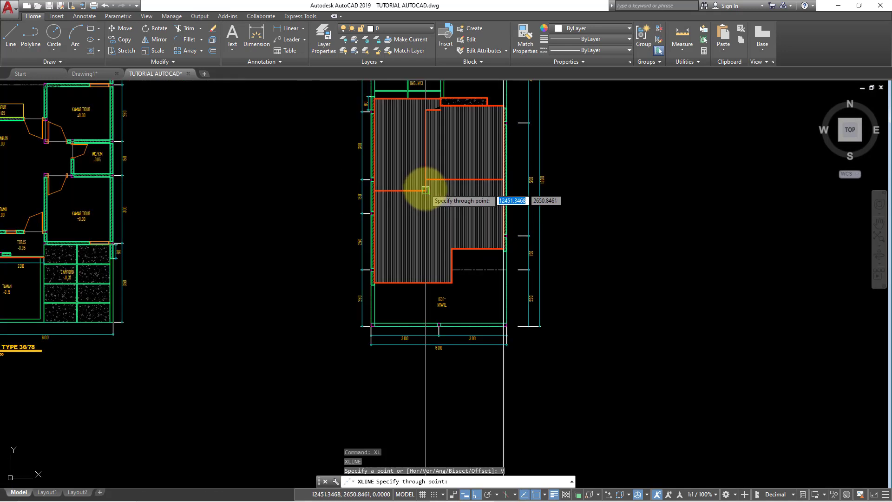
scroll(426, 185, "down", 2)
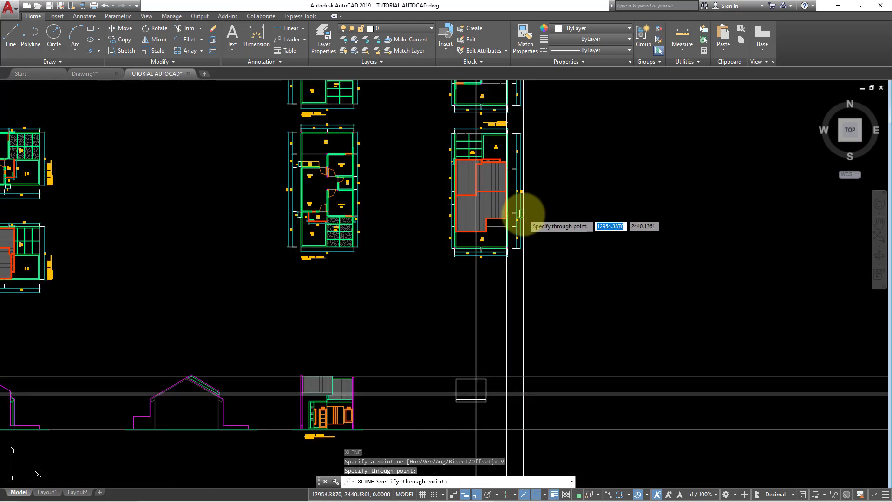
scroll(502, 319, "up", 2)
scroll(486, 301, "up", 2)
scroll(482, 273, "up", 2)
key("Escape")
middle_click_drag(483, 273, 457, 288)
key("Escape")
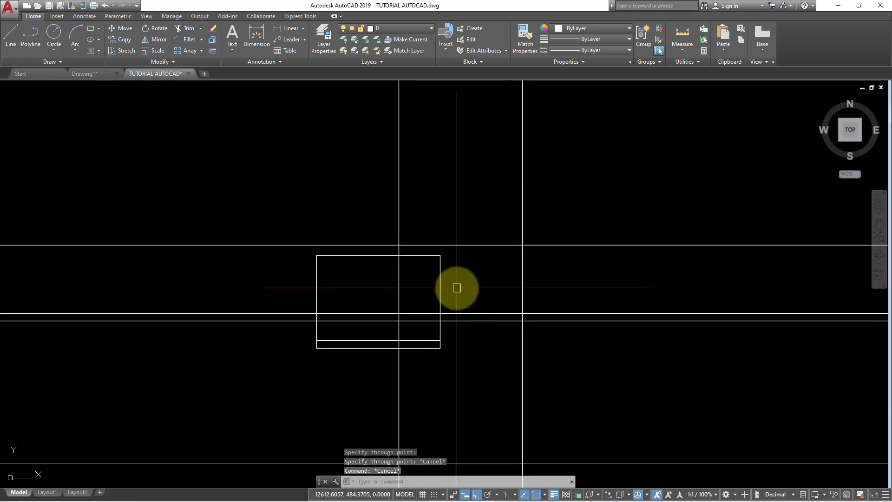
type("PL")
Trace the stepped outline with a polyline along the construction line intersections.
key("Return")
scroll(402, 262, "up", 2)
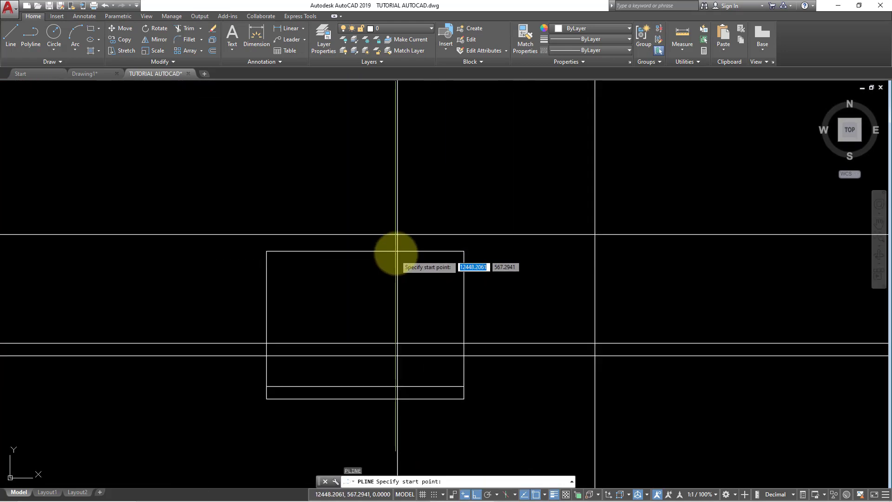
left_click(397, 251)
left_click(397, 234)
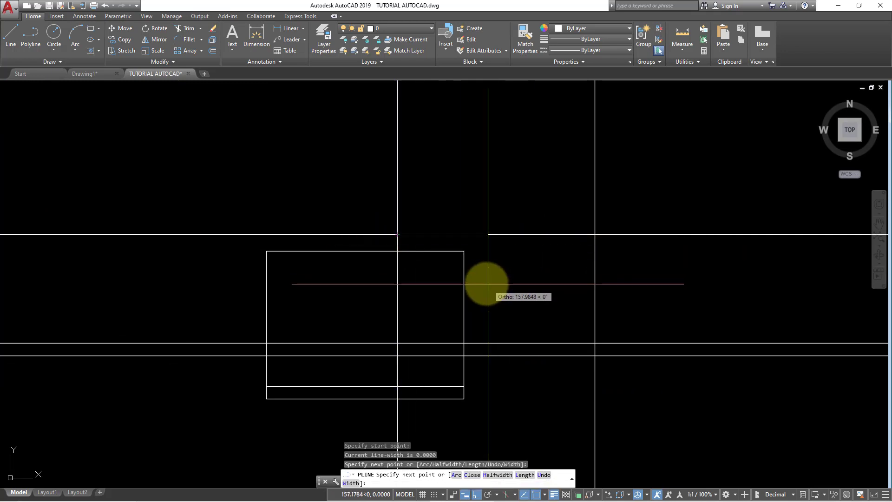
left_click(594, 234)
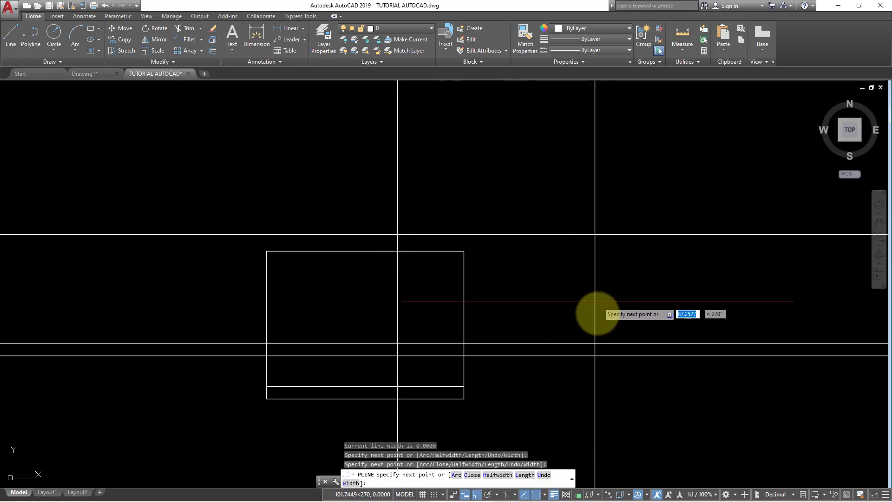
left_click(594, 356)
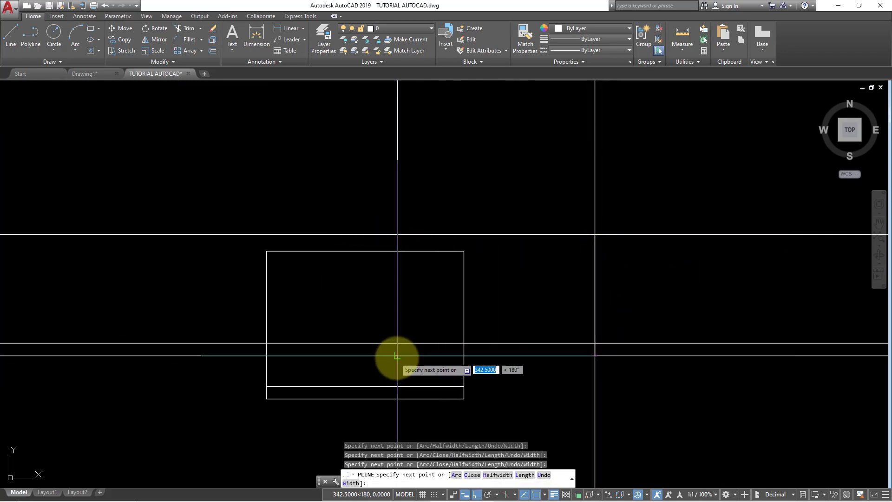
key("Return")
scroll(581, 289, "down", 2)
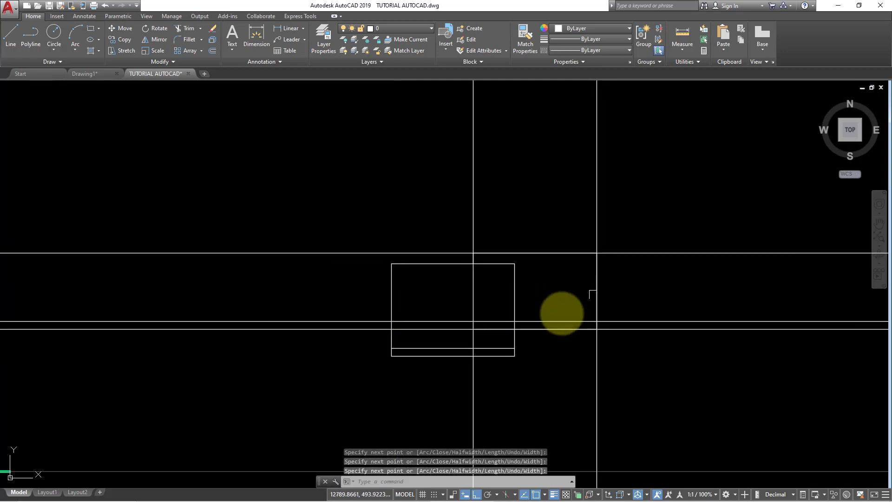
scroll(539, 323, "up", 2)
key("Escape")
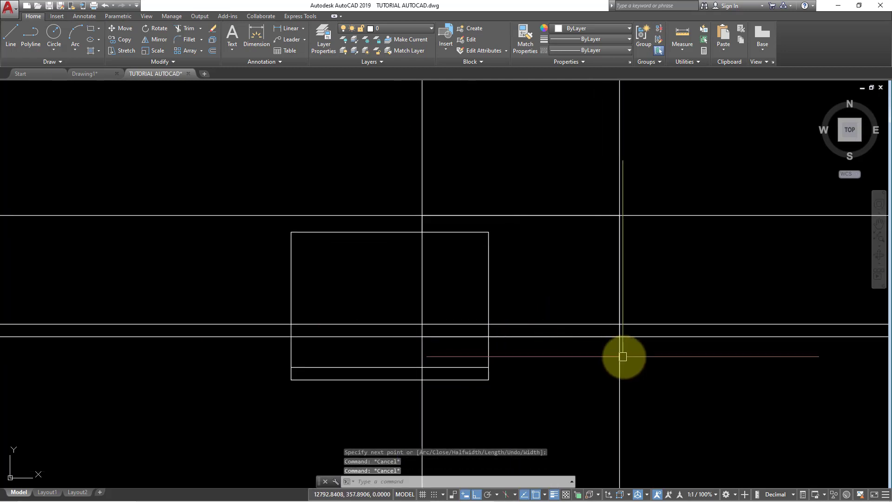
Trim the construction lines extending above and beside the outline.
key("Return")
left_click(711, 373)
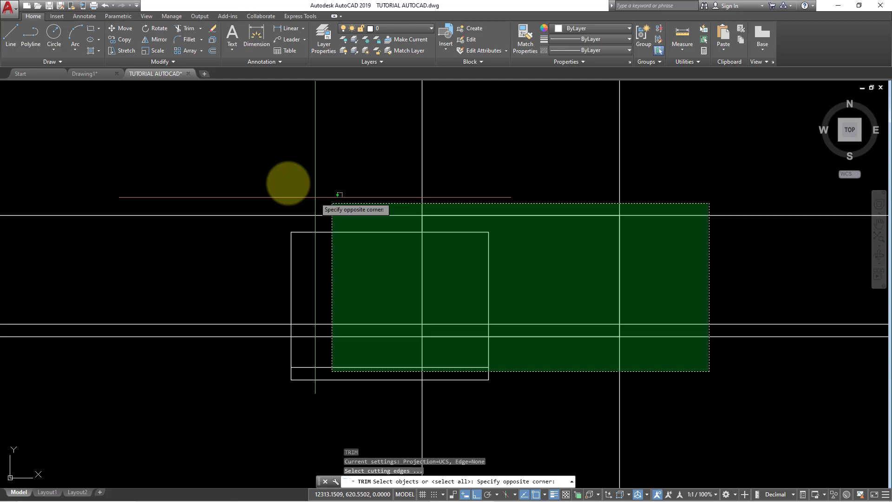
left_click(205, 152)
key("Return")
left_click(488, 135)
left_click(256, 135)
scroll(629, 163, "down", 3)
left_click(567, 135)
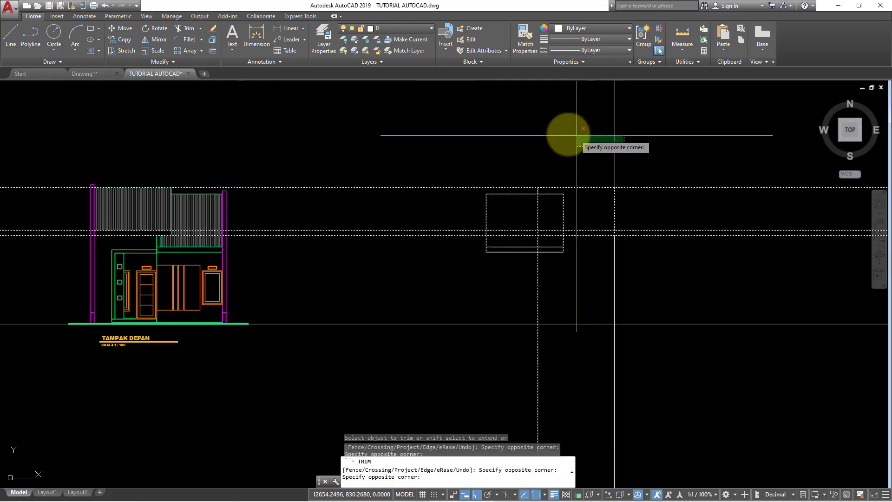
left_click(682, 148)
left_click(648, 279)
left_click(539, 299)
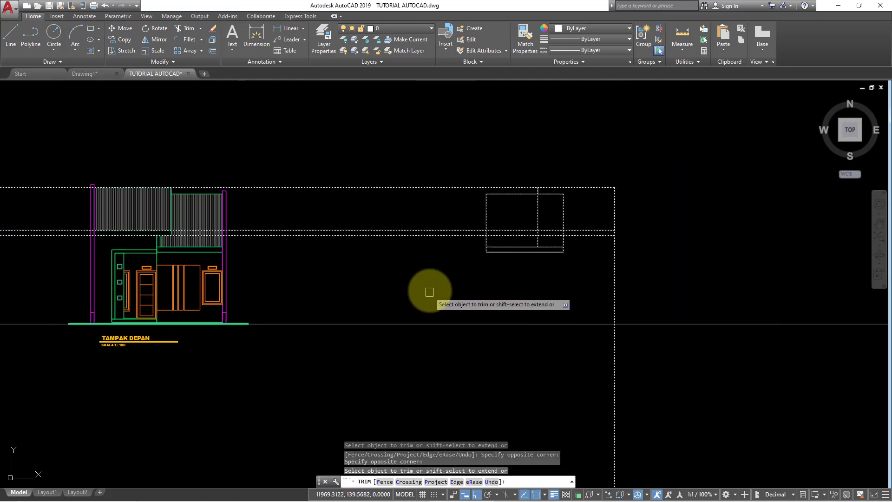
Trim the overlapping inner edges and the left rectangle's corner segments.
left_click(395, 125)
left_click(624, 299)
left_click(604, 253)
scroll(553, 208, "up", 4)
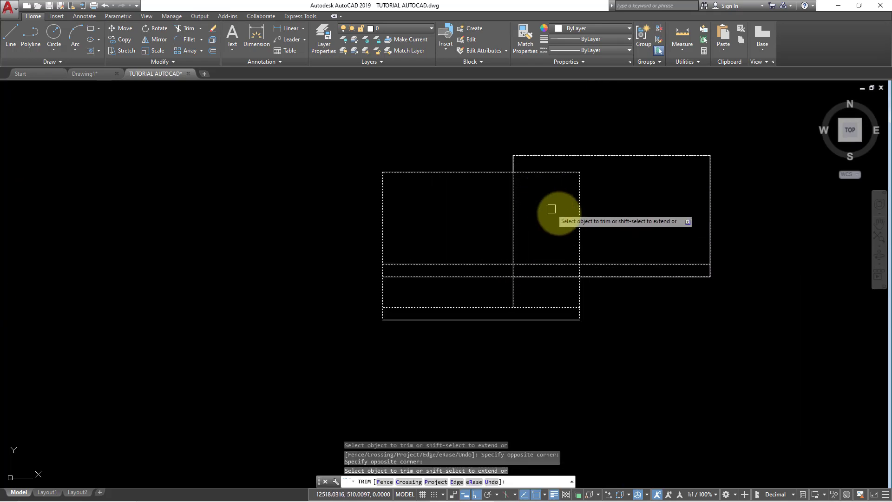
left_click(599, 218)
left_click(549, 167)
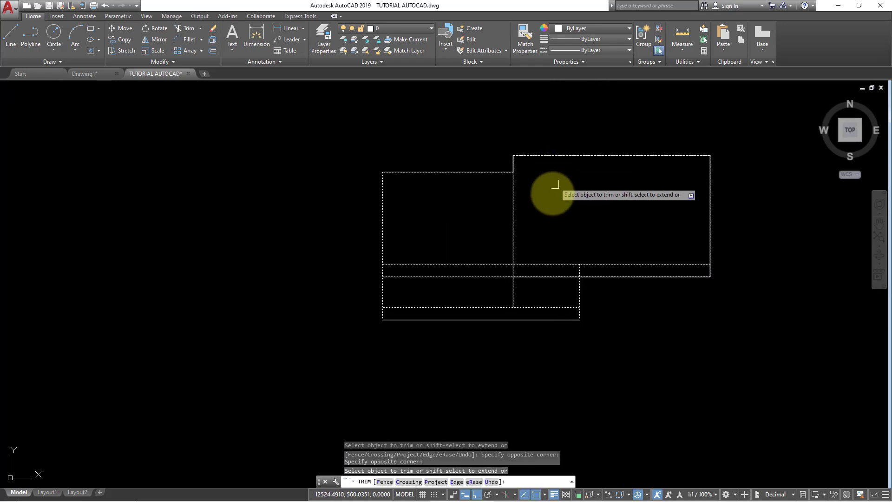
left_click(549, 287)
left_click(527, 232)
Erase the two leftover inner lines.
left_click(491, 209)
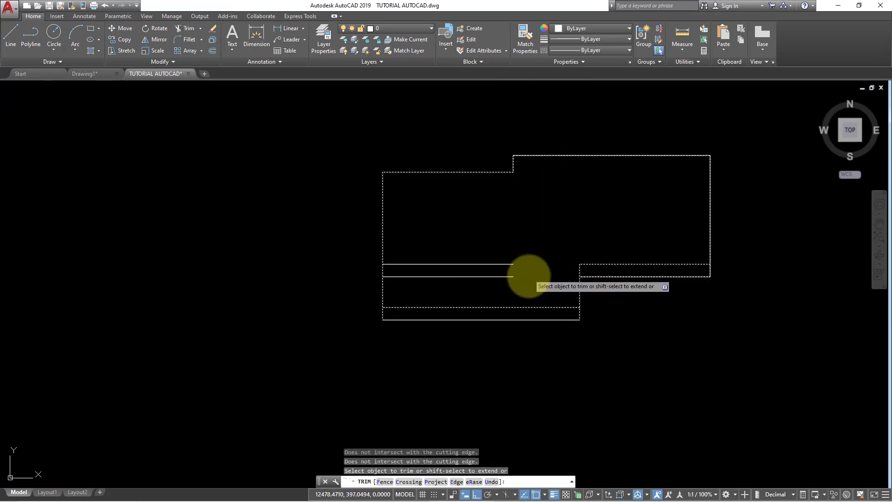
key("Escape")
type("e")
key("Return")
scroll(487, 251, "down", 2)
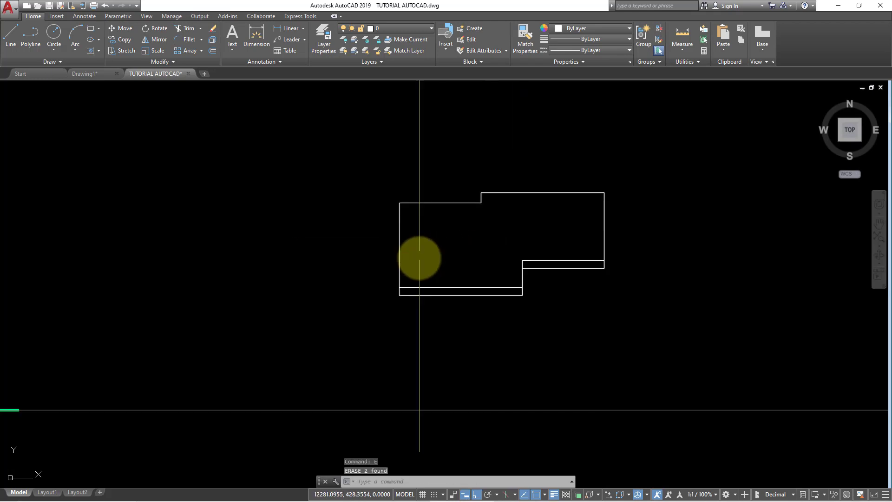
scroll(438, 297, "down", 2)
middle_click_drag(498, 298, 597, 295)
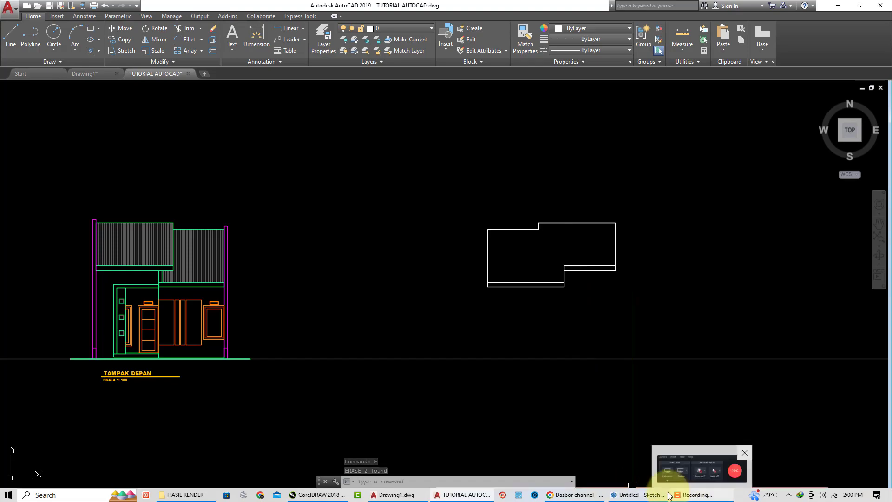
mouse_move(637, 495)
left_click(605, 466)
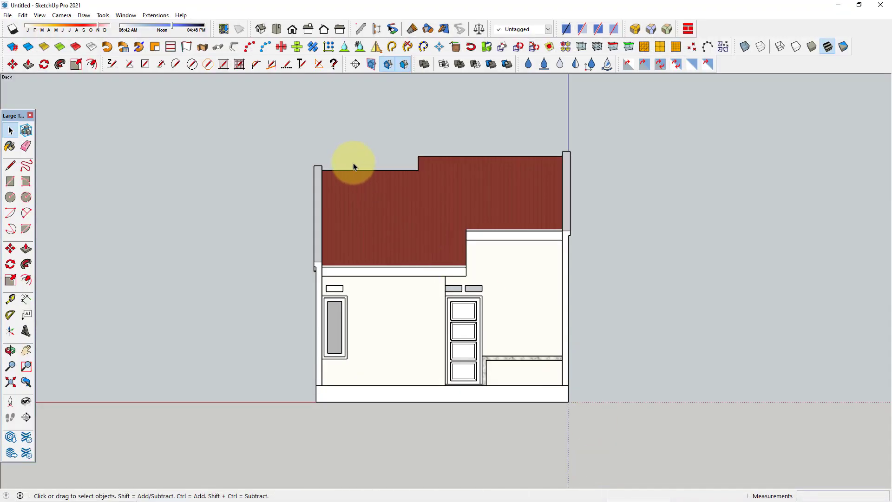
left_click(840, 5)
type("XL")
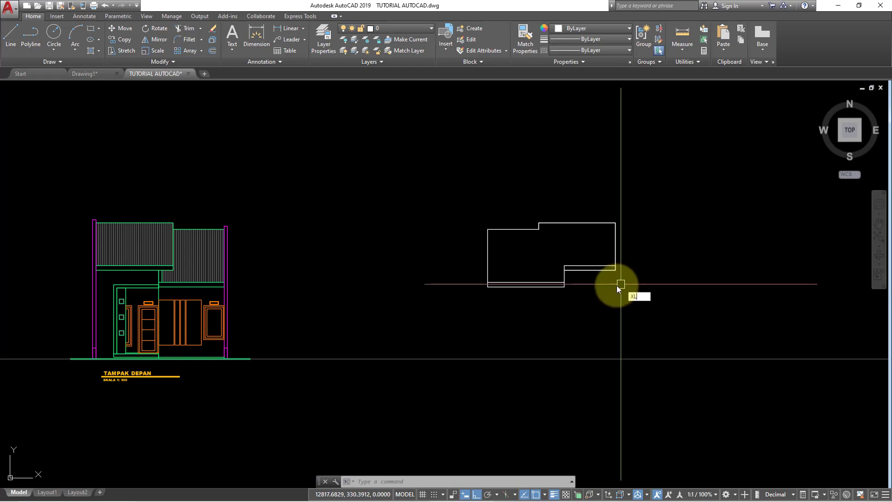
key("Return")
type("H")
key("Return")
left_click(539, 223)
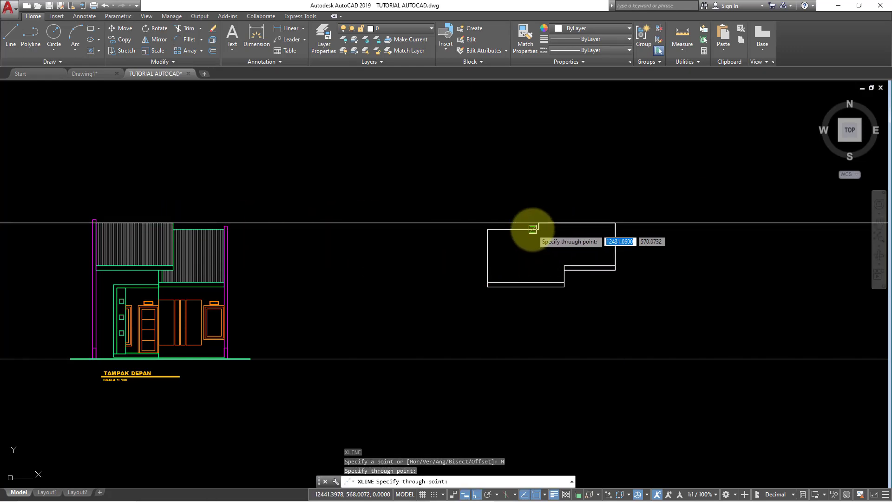
left_click(535, 230)
key("Escape")
left_click(418, 251)
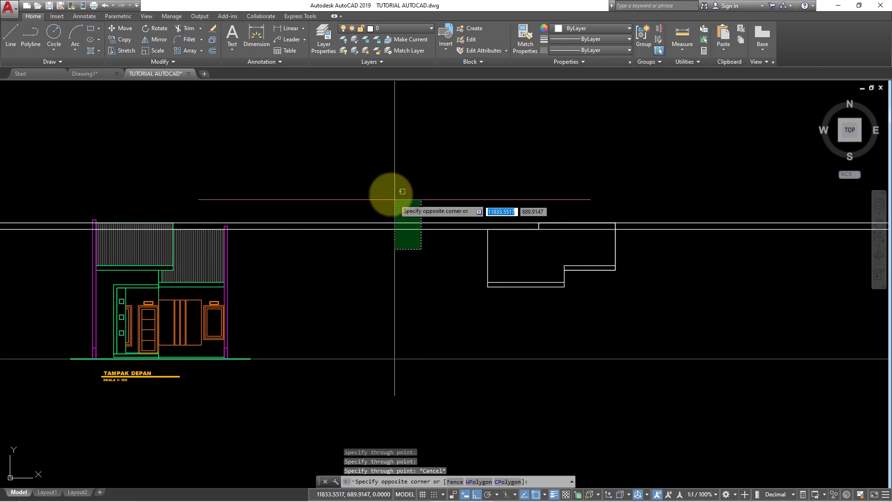
left_click(393, 197)
type("E")
key("Return")
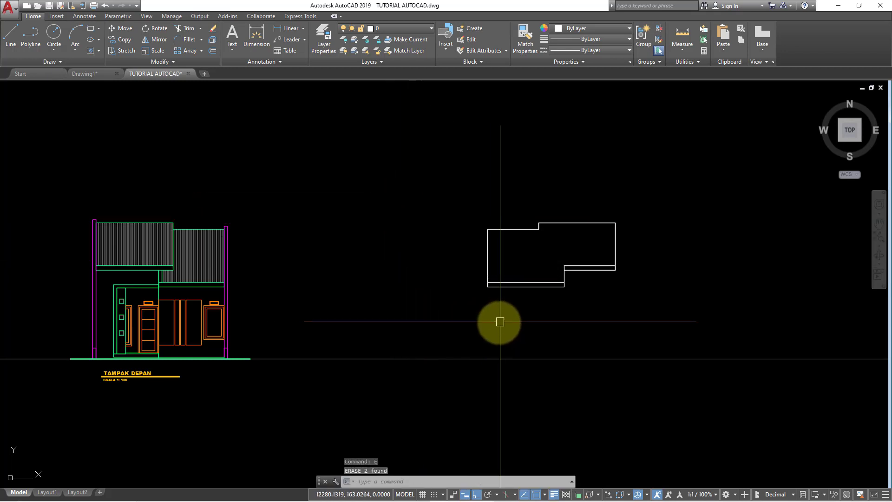
type("L")
key("Return")
type("H")
key("Return")
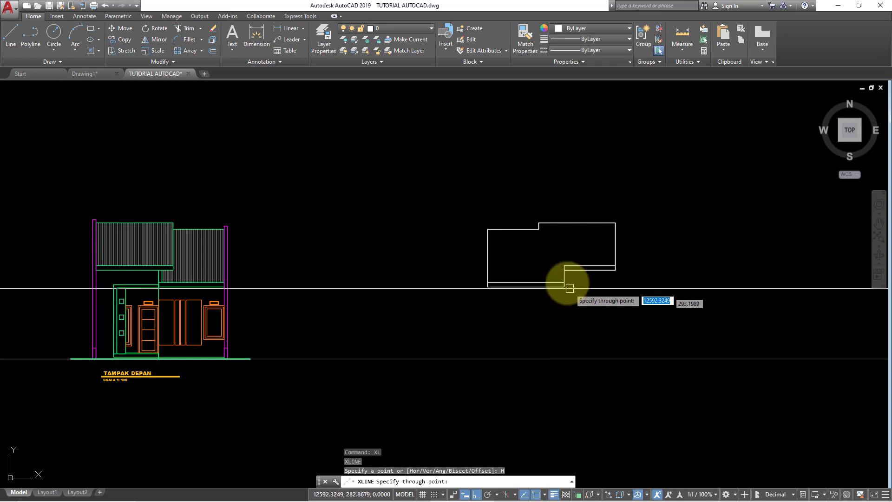
left_click(563, 266)
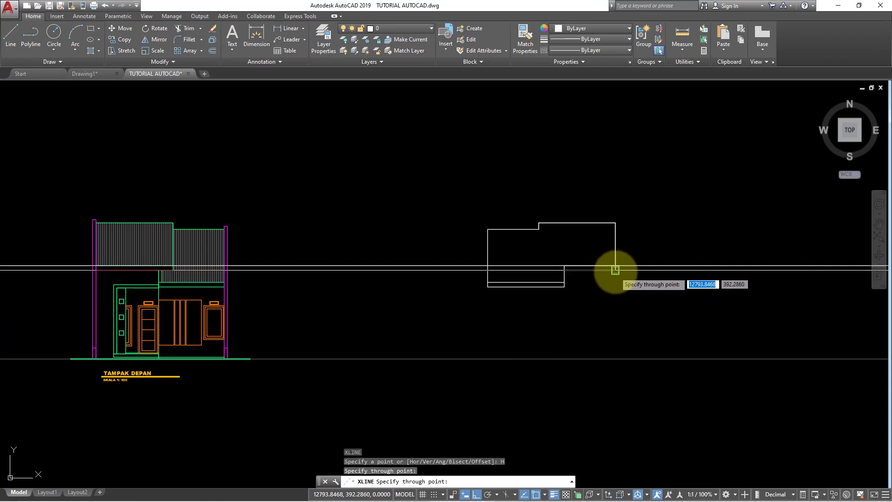
left_click(616, 269)
left_click(564, 283)
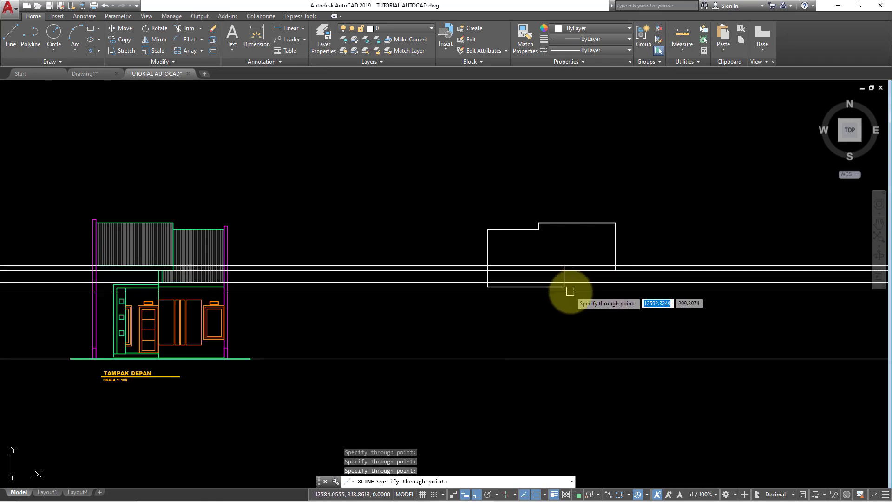
left_click(564, 286)
key("Escape")
left_click(698, 299)
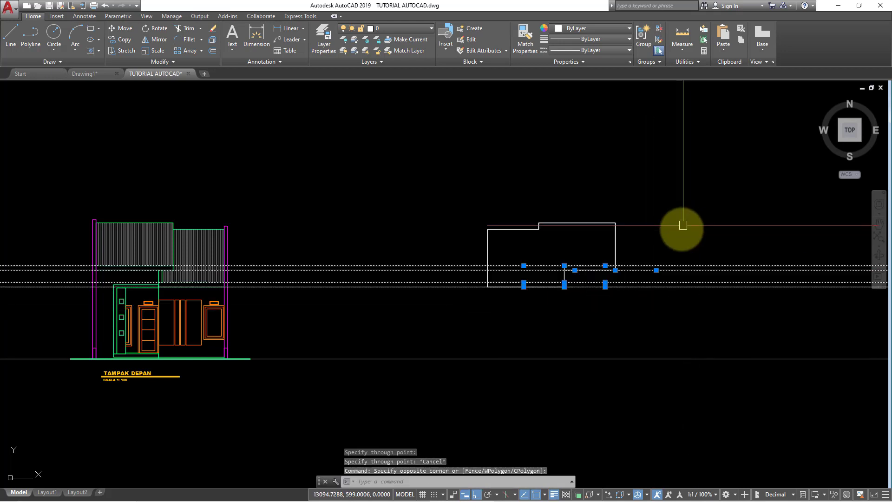
type("E")
key("Return")
middle_click_drag(572, 262, 654, 240)
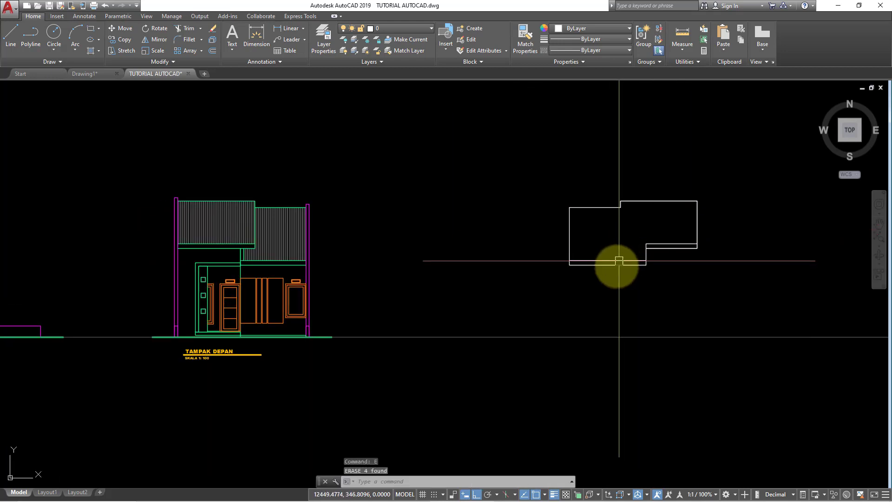
middle_click_drag(386, 284, 530, 283)
Restart horizontal construction lines and zoom to the side elevation's roof eave.
mouse_move(171, 268)
middle_mouse_down()
mouse_move(233, 265)
mouse_move(225, 289)
mouse_move(233, 299)
mouse_move(284, 297)
middle_mouse_up()
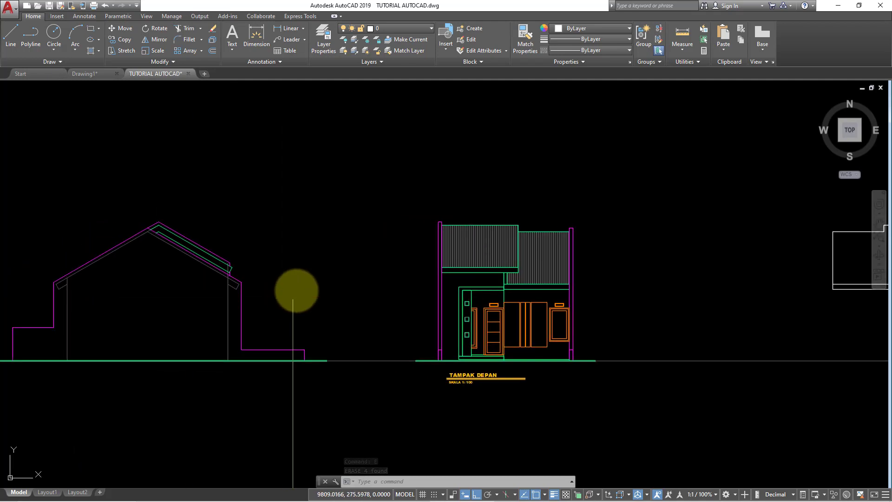
type("XL")
key("Return")
type("h")
key("Return")
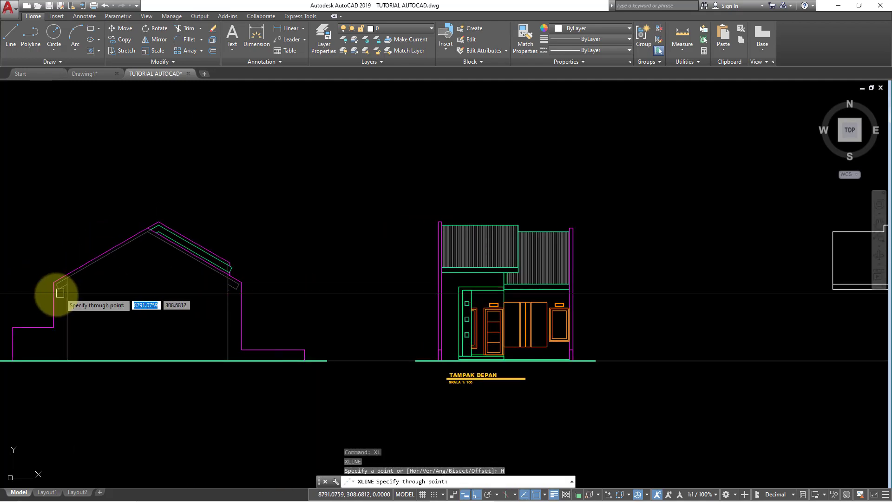
scroll(58, 279, "up", 4)
scroll(67, 279, "down", 5)
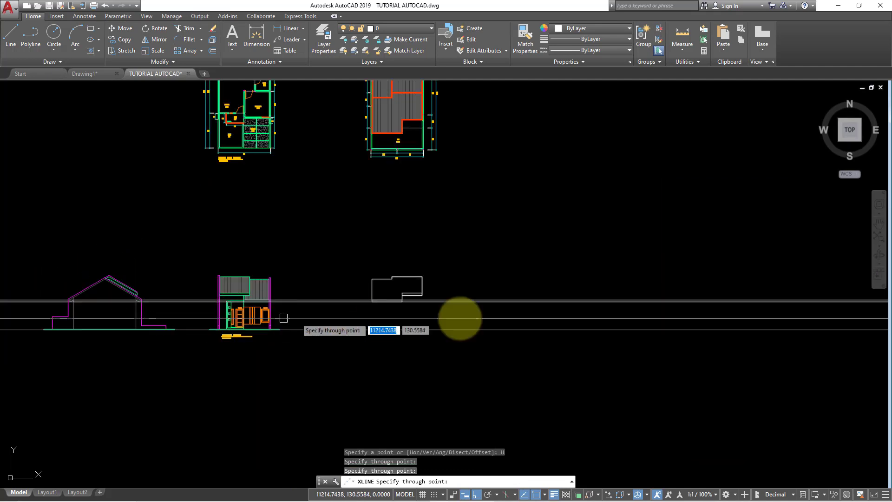
scroll(356, 307, "up", 3)
scroll(324, 302, "down", 2)
middle_click_drag(324, 302, 532, 295)
middle_click_drag(216, 294, 425, 295)
scroll(433, 259, "up", 5)
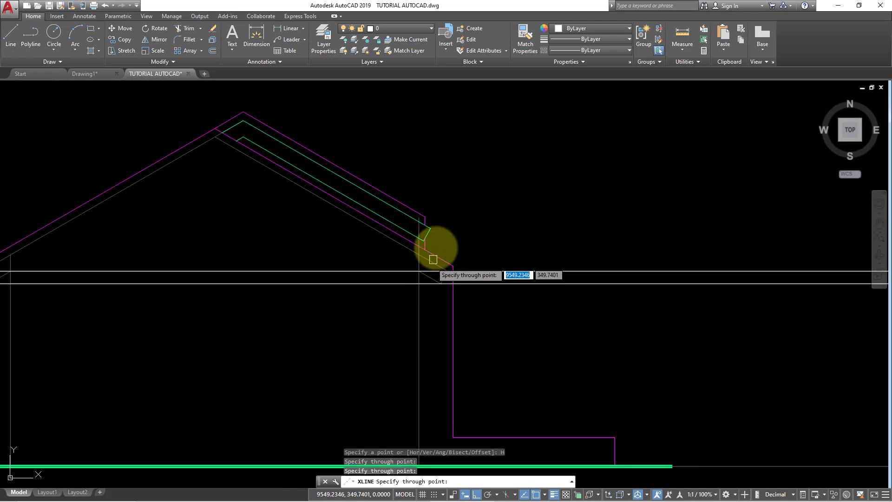
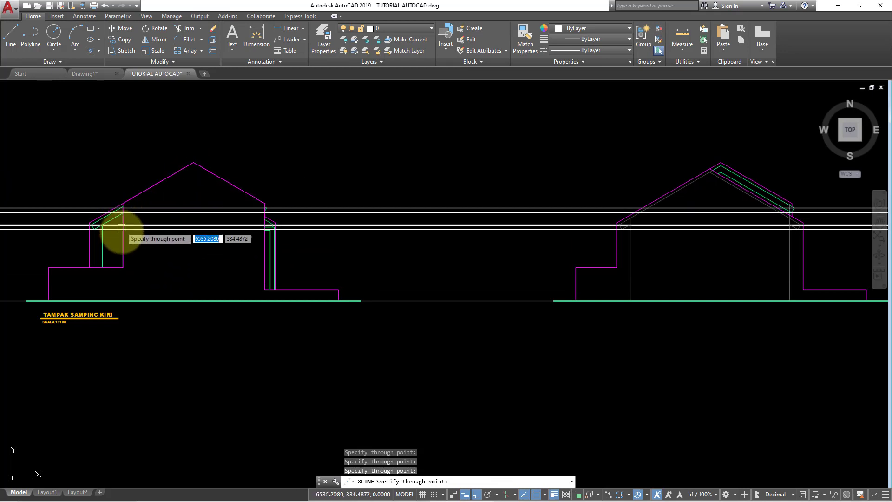
Erase the four horizontal xlines crossing the elevations and pan to the rear outline.
scroll(130, 207, "up", 3)
scroll(233, 165, "down", 6)
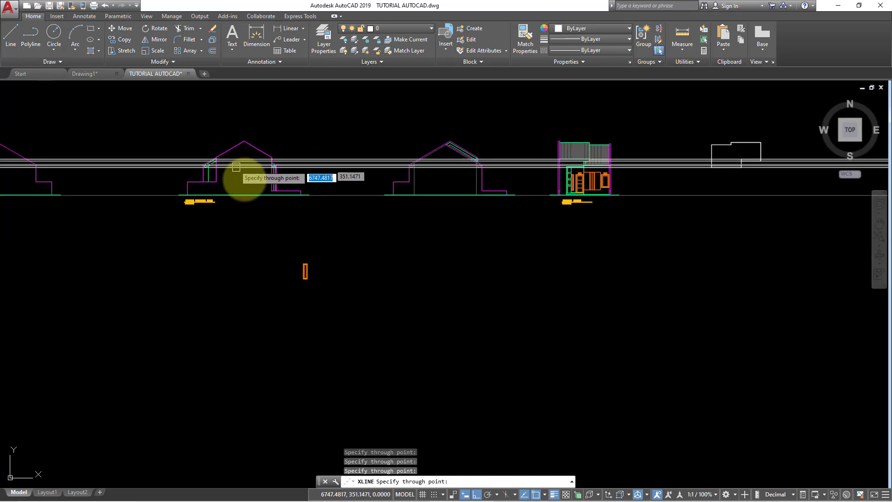
scroll(398, 265, "down", 2)
scroll(239, 235, "up", 3)
scroll(209, 239, "up", 2)
scroll(236, 240, "down", 3)
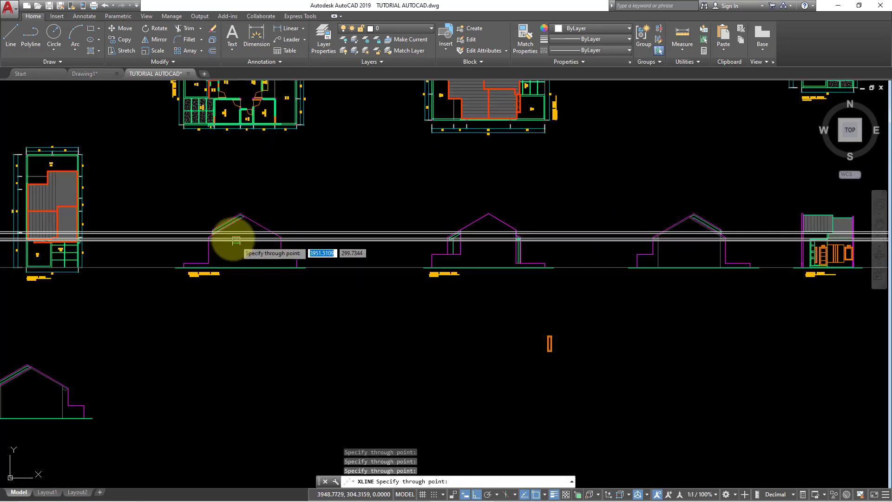
scroll(378, 285, "down", 5)
scroll(414, 250, "up", 3)
scroll(484, 225, "up", 2)
key("Escape")
scroll(488, 200, "up", 2)
left_click(511, 231)
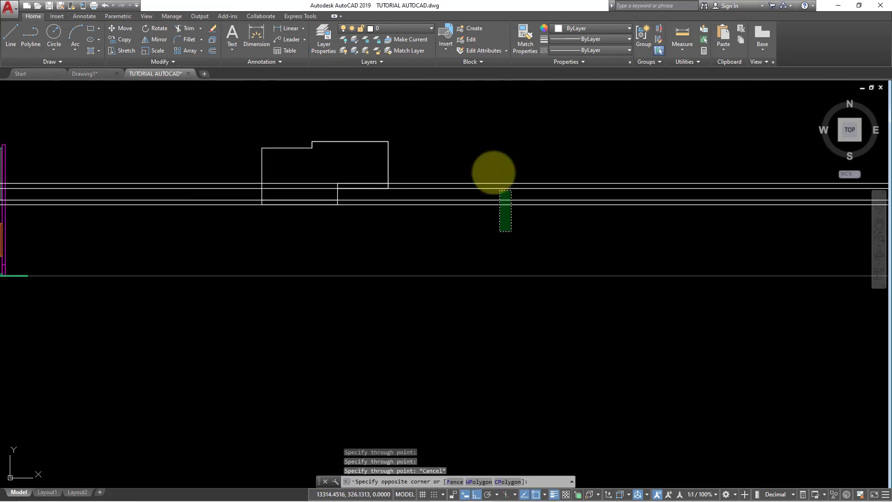
left_click(493, 175)
key("Return")
mouse_move(469, 189)
middle_mouse_down()
mouse_move(506, 256)
mouse_move(584, 309)
mouse_move(499, 307)
middle_mouse_up()
scroll(545, 297, "up", 2)
type("XL")
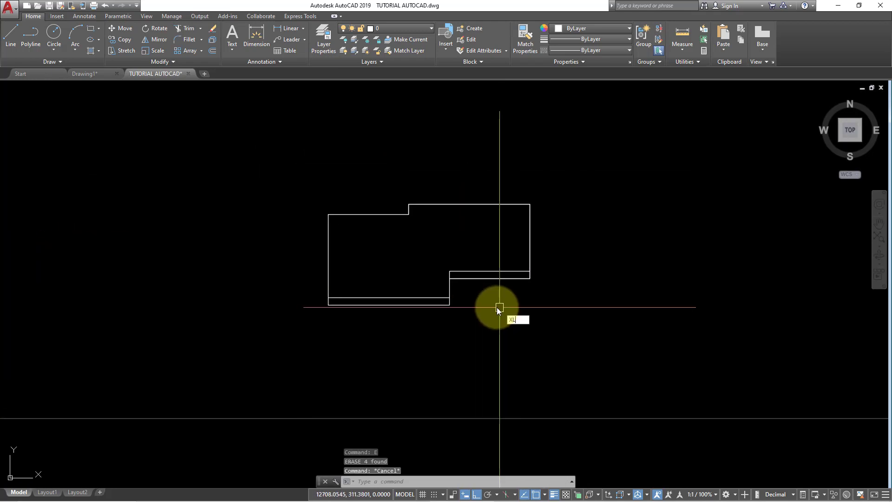
Place vertical xlines through the floor plan's right and left outer walls.
key("Return")
type("v")
key("Return")
scroll(495, 305, "down", 6)
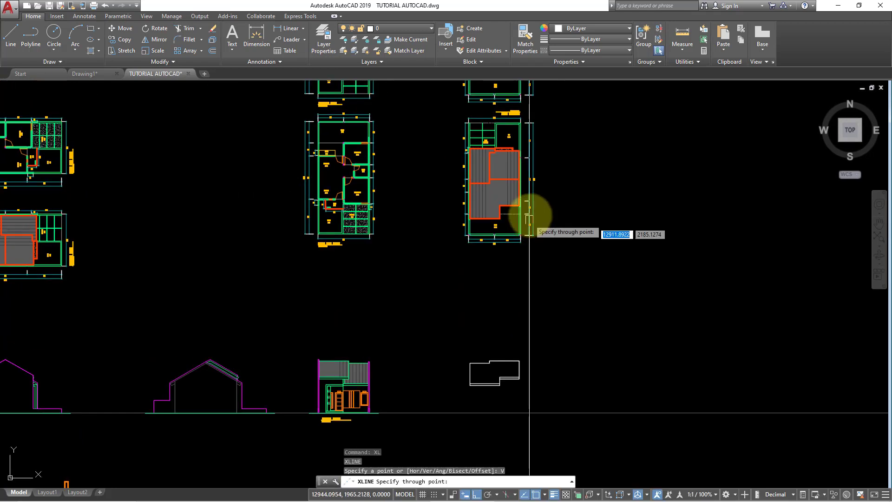
scroll(529, 219, "up", 6)
scroll(488, 293, "up", 4)
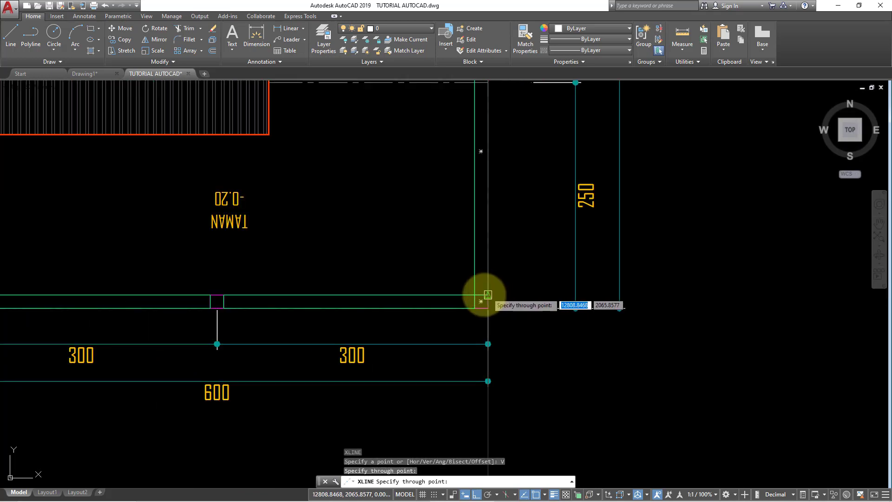
left_click(472, 294)
scroll(478, 299, "down", 4)
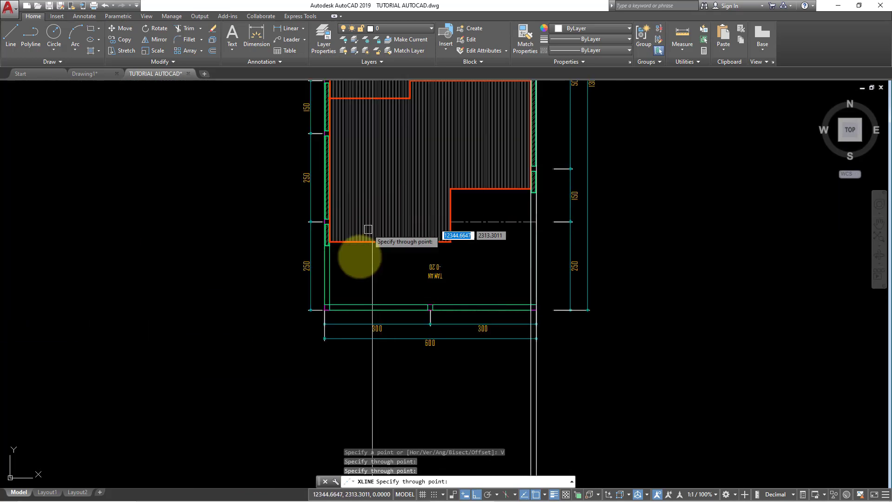
left_click(330, 302)
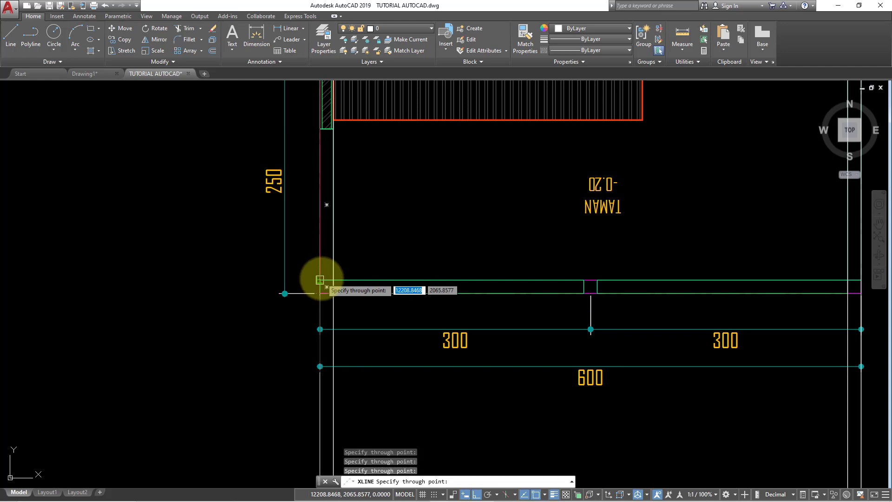
key("Escape")
scroll(320, 280, "down", 5)
scroll(294, 239, "down", 3)
scroll(369, 209, "up", 3)
scroll(358, 253, "up", 3)
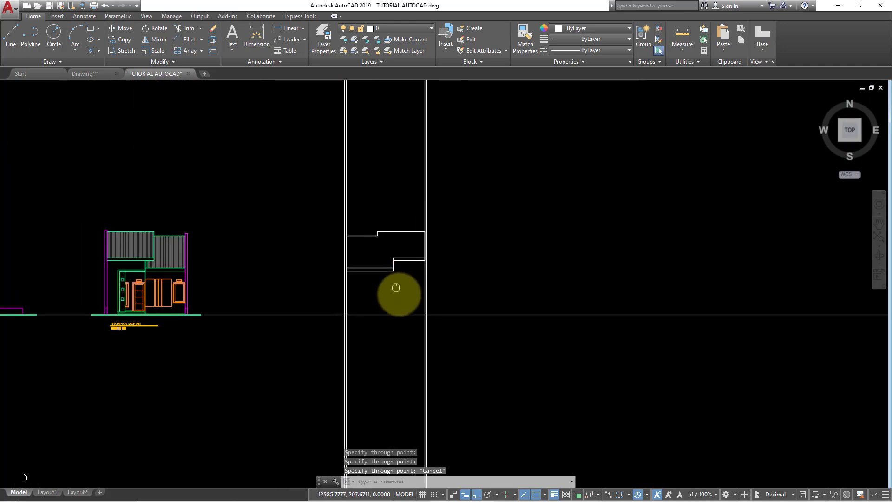
mouse_move(396, 288)
middle_mouse_down()
mouse_move(395, 302)
mouse_move(439, 303)
middle_mouse_up()
type("XL")
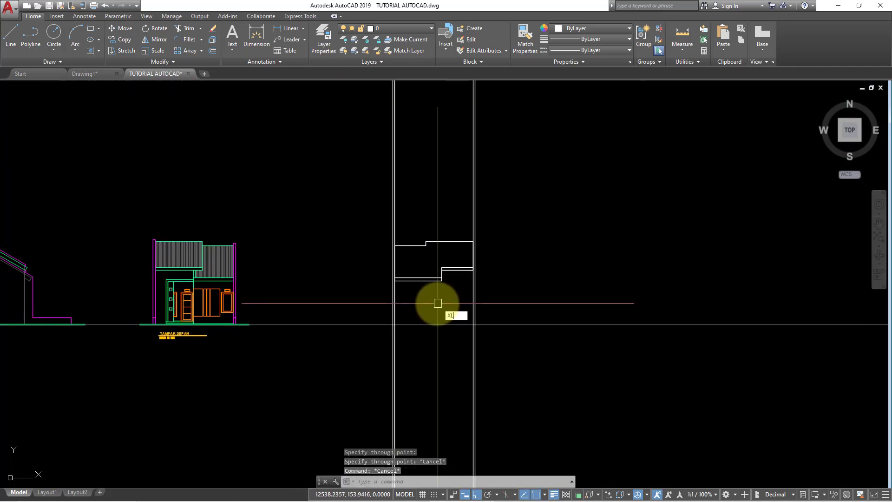
Add a horizontal xline level with the TAMPAK DEPAN roof top.
key("Return")
type("H")
key("Return")
scroll(205, 242, "up", 2)
middle_click_drag(205, 241, 493, 236)
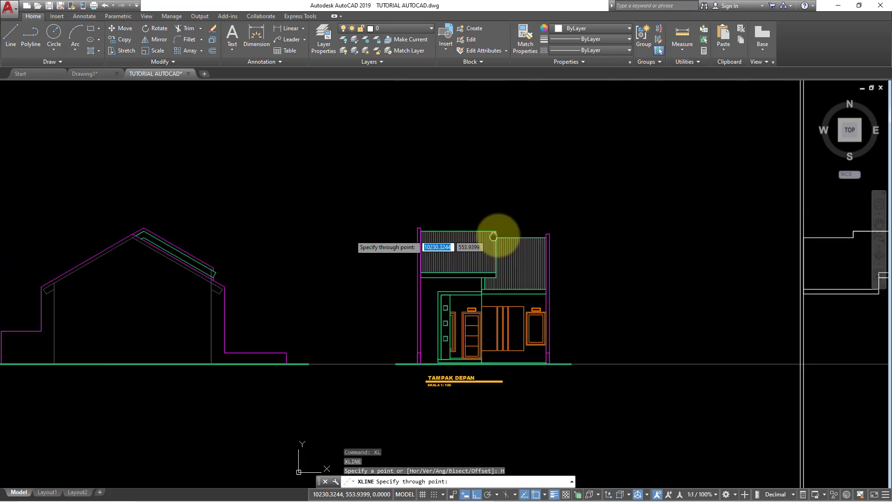
scroll(316, 213, "down", 2)
scroll(202, 218, "up", 2)
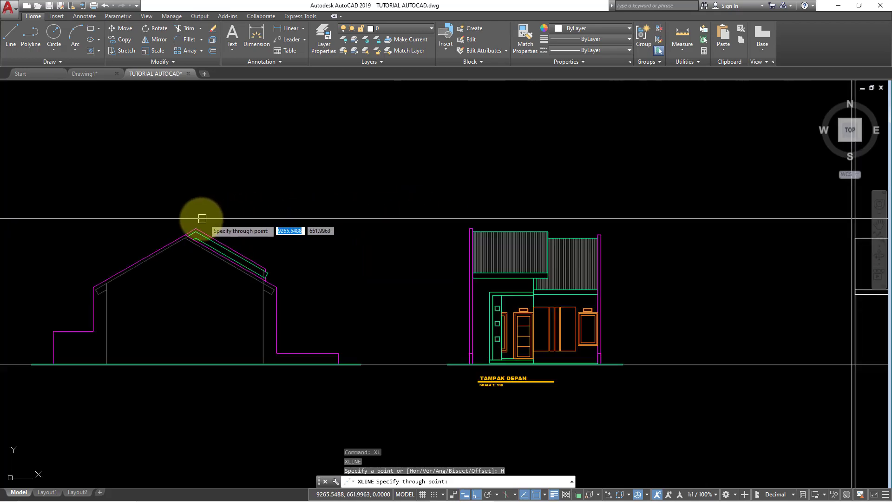
scroll(738, 304, "down", 2)
mouse_move(738, 303)
middle_mouse_down()
mouse_move(662, 276)
mouse_move(548, 260)
middle_mouse_up()
scroll(590, 255, "up", 2)
key("Escape")
type("RE")
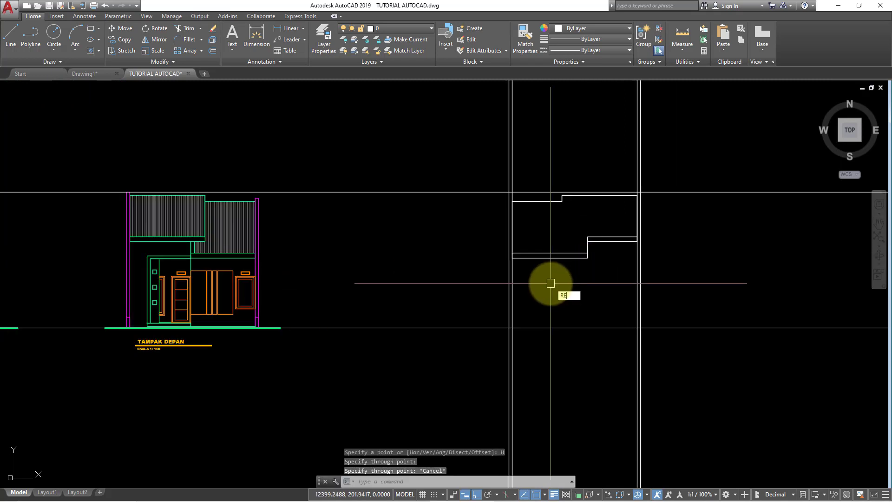
Draw the left column rectangle from the roof line down to ground.
type("c")
key("Return")
scroll(504, 205, "up", 3)
left_click(524, 177)
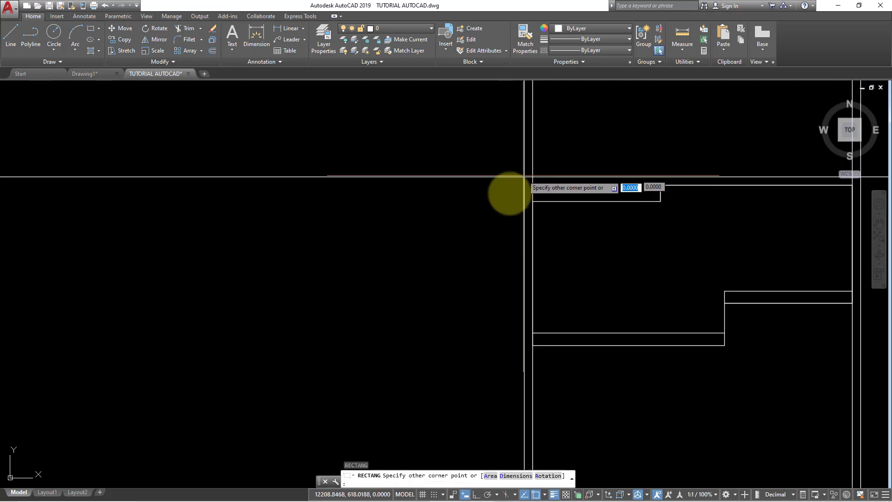
scroll(525, 176, "down", 4)
scroll(483, 242, "up", 2)
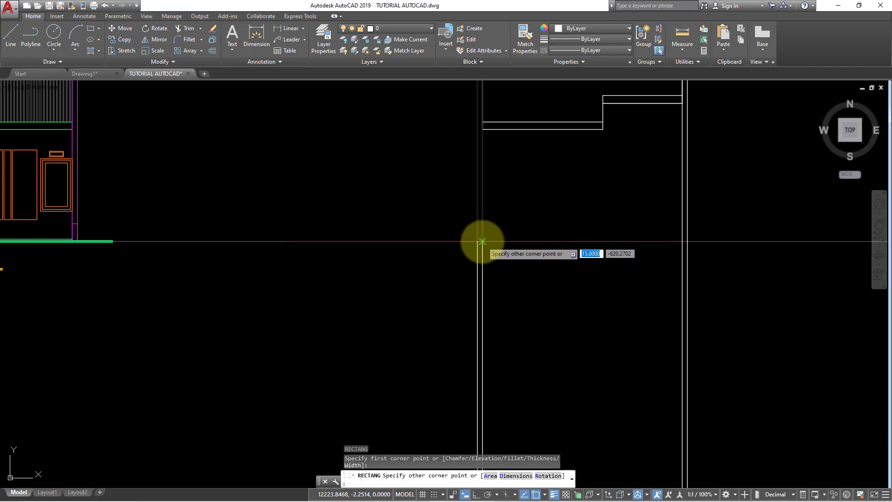
left_click(482, 241)
scroll(497, 298, "down", 3)
Erase unneeded construction lines, undoing the mistaken erase of the long horizontal line.
left_click_drag(484, 141, 416, 123)
type("E")
key("Return")
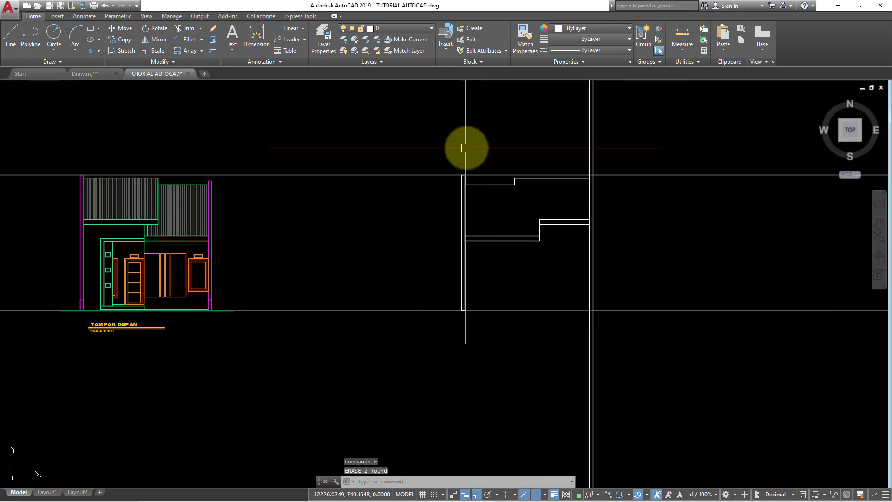
scroll(450, 164, "up", 2)
left_click(432, 182)
key("Return")
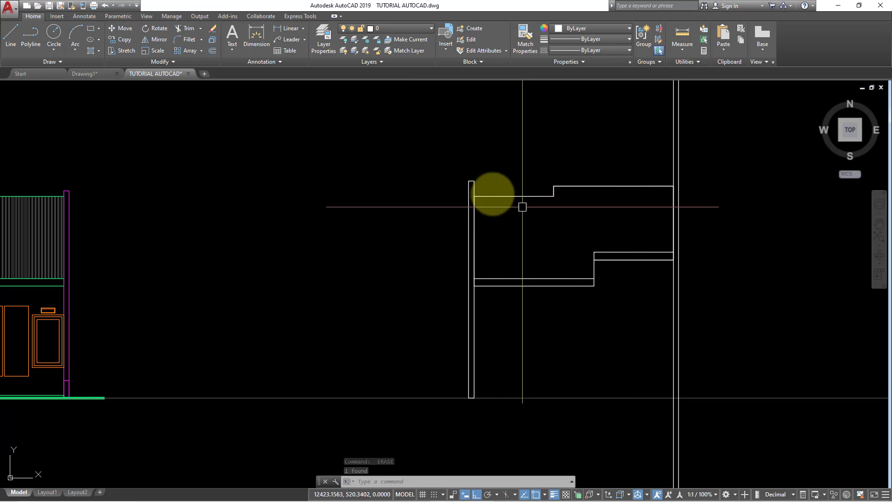
key("ctrl+z")
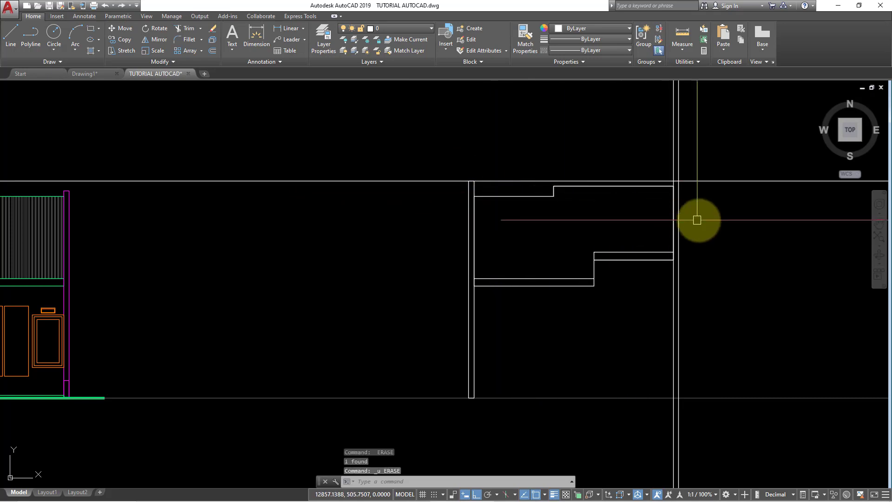
middle_click_drag(698, 219, 643, 204)
Draw the right column rectangle on the outline's right side.
type("c")
key("Return")
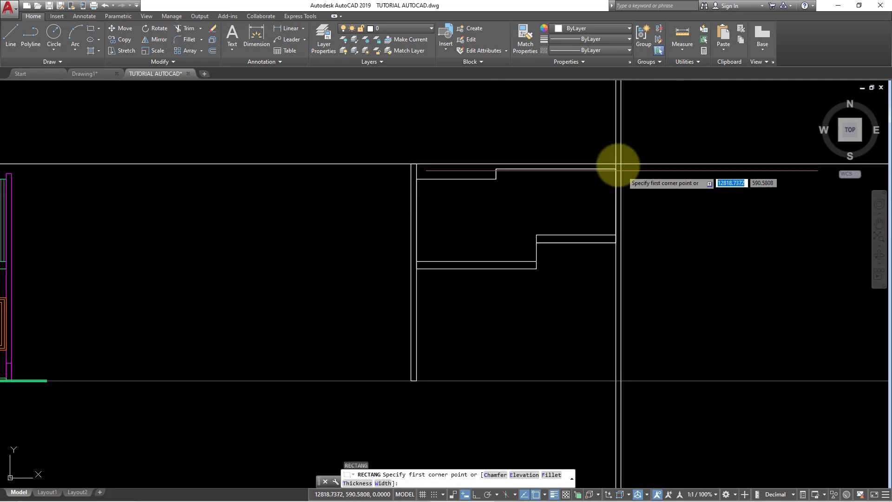
left_click(616, 204)
middle_click_drag(614, 267, 623, 191)
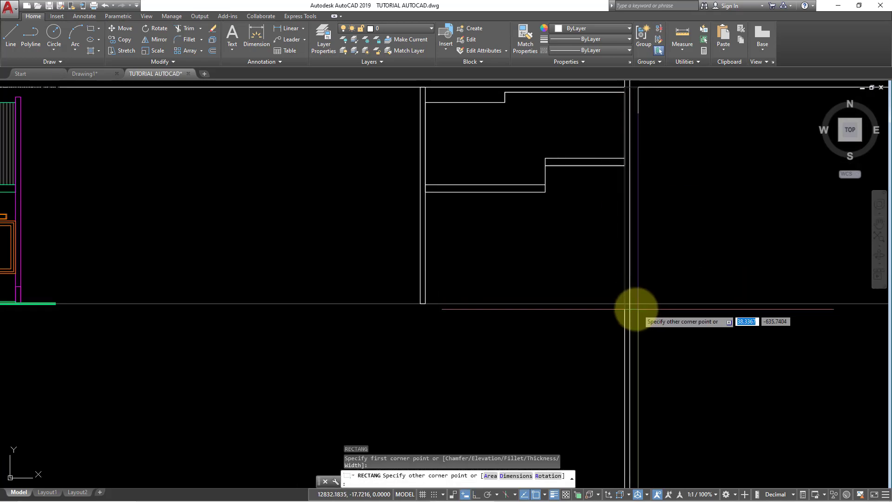
scroll(629, 303, "down", 5)
Erase the leftover construction lines with two selection windows.
left_click(702, 259)
left_click(674, 170)
left_click(668, 185)
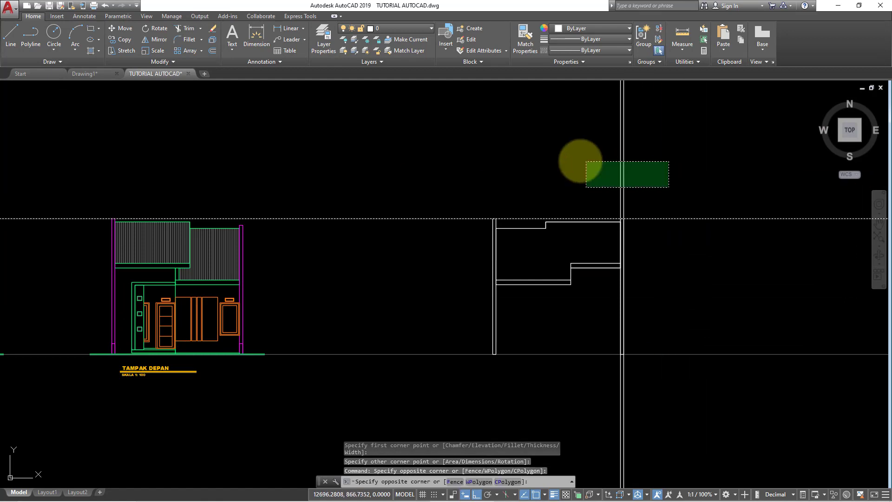
left_click(580, 161)
type("e")
key("Return")
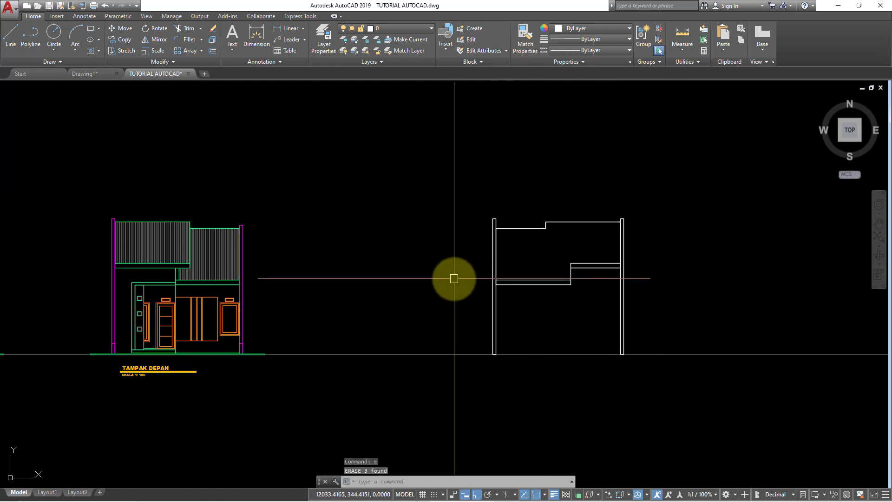
type("H")
key("Return")
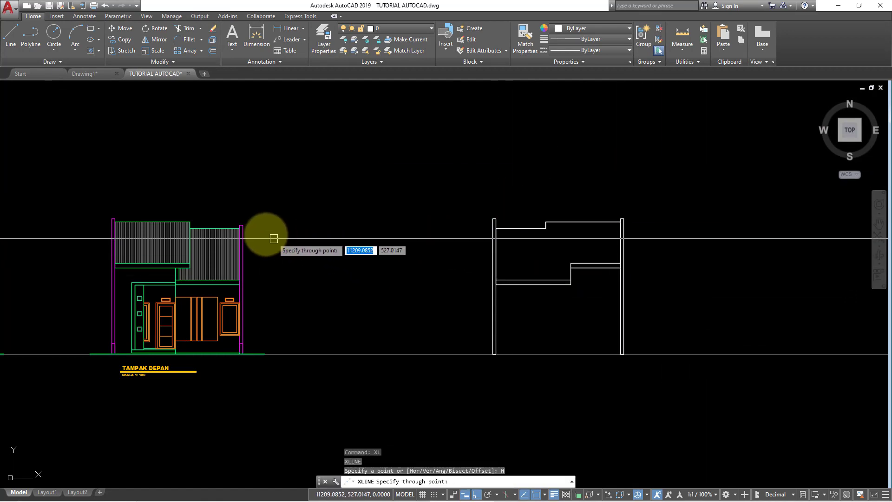
Place a horizontal xline at the front elevation's roof top.
scroll(241, 225, "up", 3)
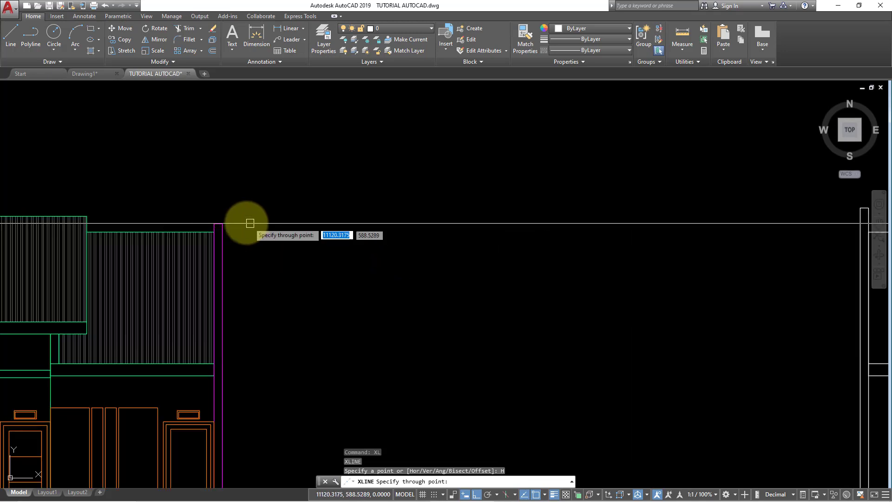
left_click(234, 223)
scroll(582, 256, "down", 3)
key("Escape")
Erase the stray vertical construction line, cancelling an accidental stretch.
scroll(572, 233, "up", 3)
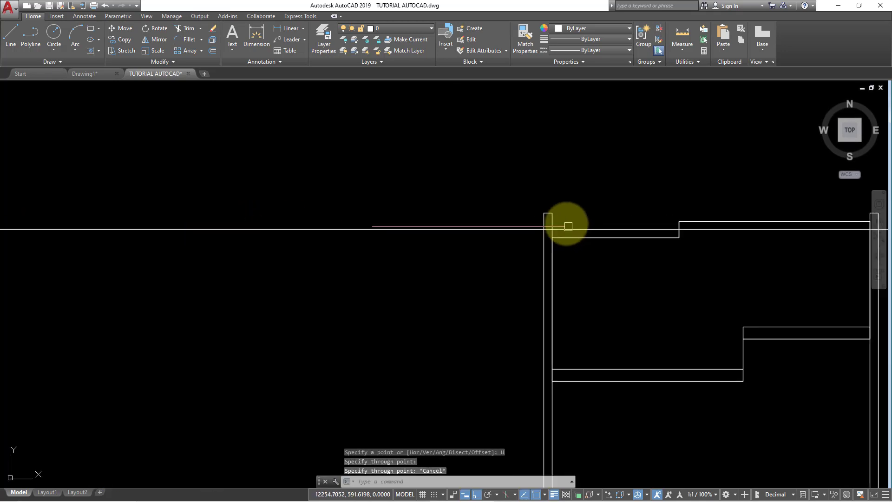
scroll(535, 219, "up", 2)
left_click(524, 200)
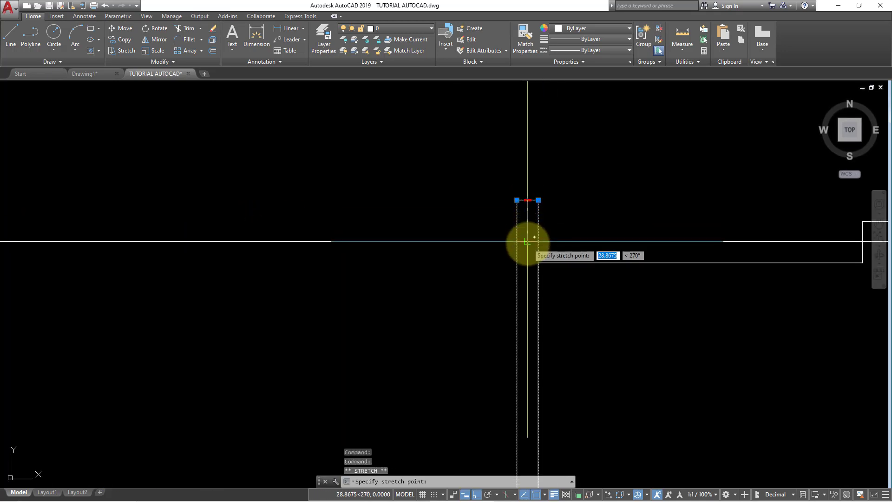
key("Escape")
scroll(414, 278, "down", 2)
left_click(372, 228)
key("Return")
scroll(353, 219, "down", 3)
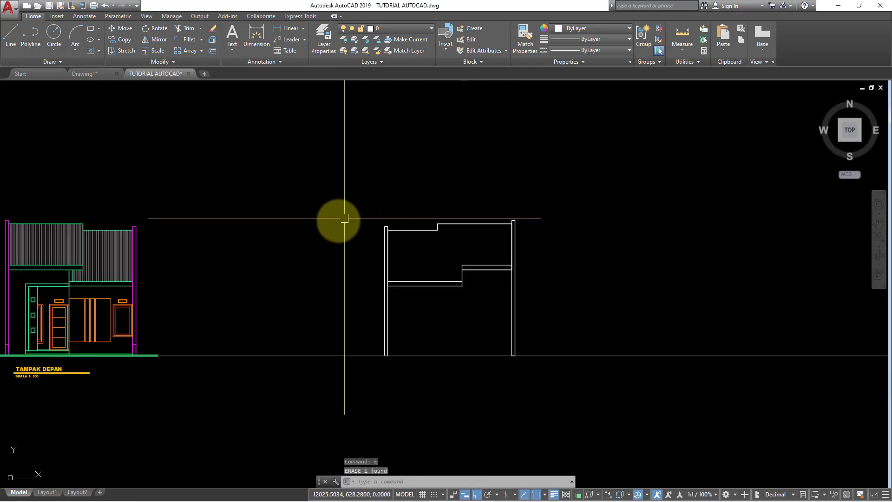
Zoom in on the left end of the TAMPAK DEPAN green ground line.
mouse_move(484, 295)
middle_mouse_down()
mouse_move(668, 287)
mouse_move(589, 288)
middle_mouse_up()
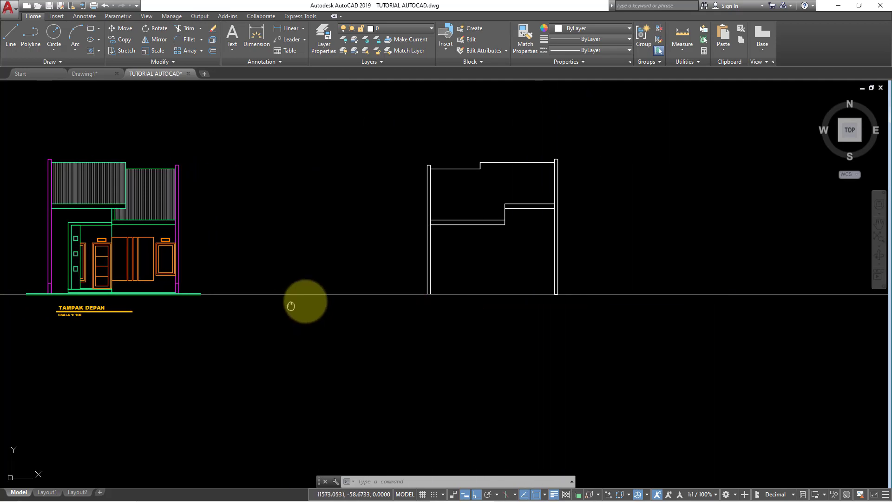
middle_click_drag(291, 306, 427, 293)
scroll(174, 281, "up", 4)
Copy the TAMPAK DEPAN green ground line from its end to beneath the rear elevation.
scroll(175, 267, "up", 4)
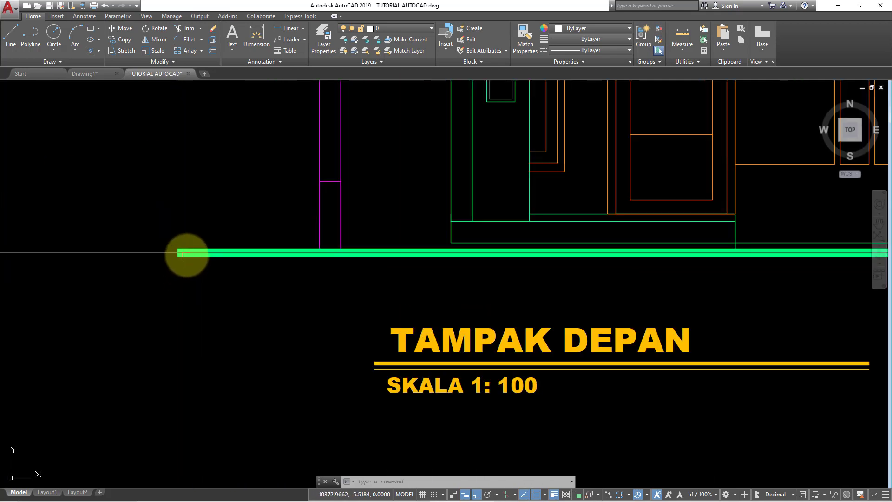
left_click(182, 245)
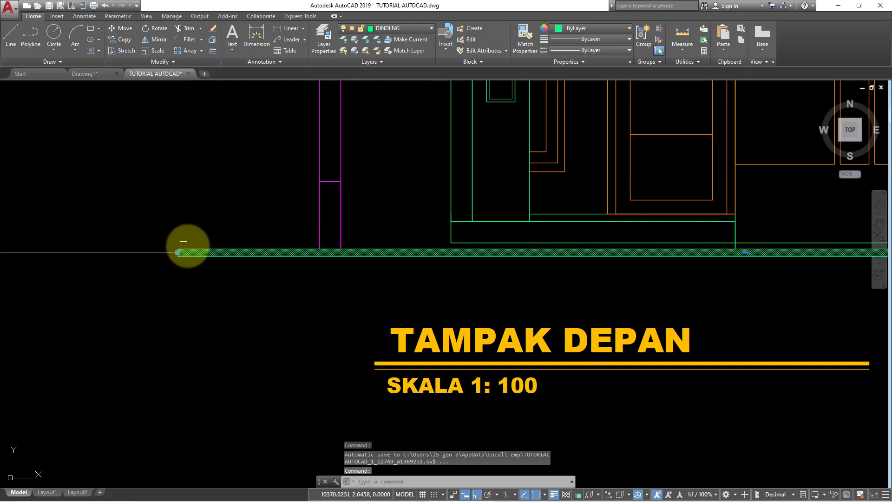
left_click(132, 45)
scroll(300, 263, "down", 2)
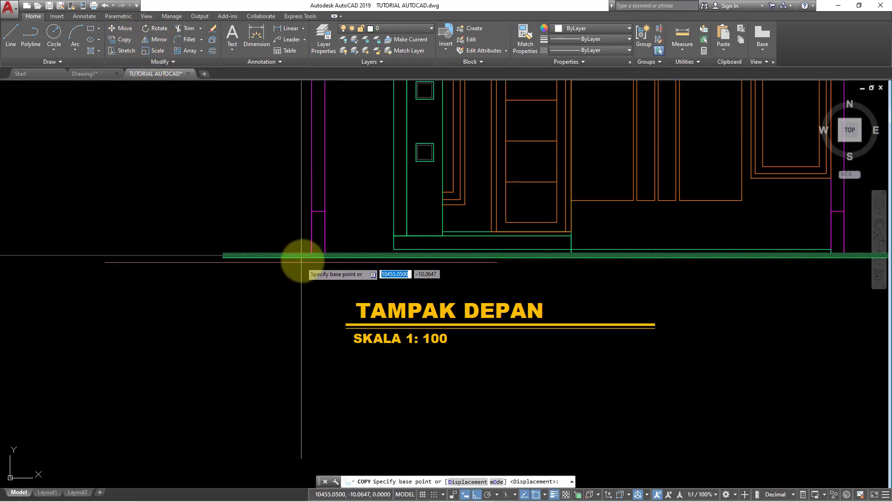
left_click(312, 255)
scroll(299, 249, "down", 3)
scroll(175, 285, "up", 2)
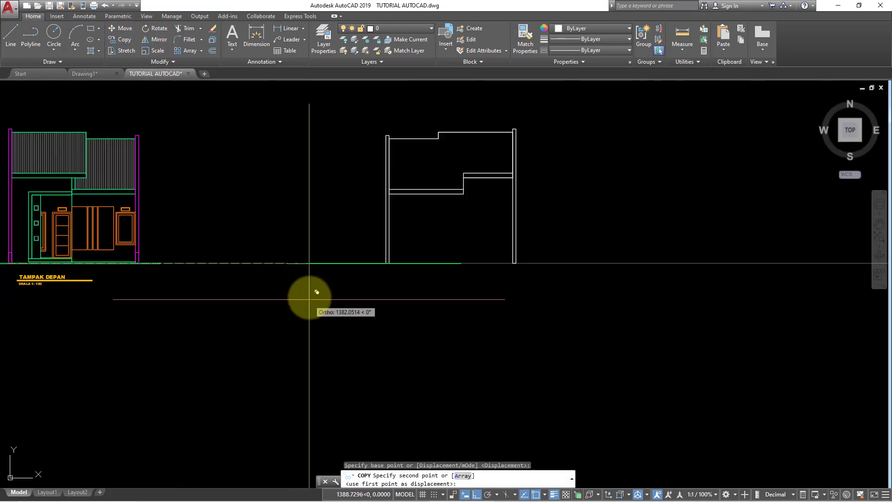
scroll(309, 295, "up", 2)
scroll(430, 243, "down", 2)
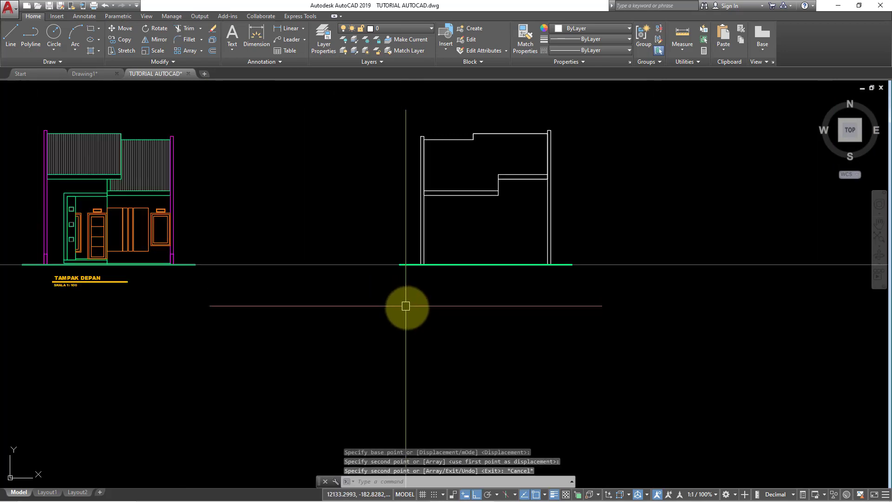
left_click(609, 301)
key("Escape")
middle_click_drag(586, 284, 691, 293)
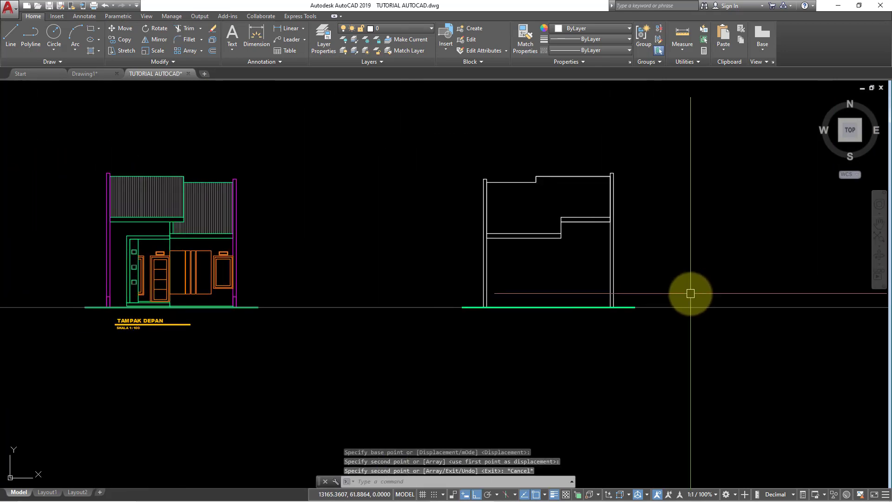
type("XL")
Place a horizontal xline at the rear elevation's top.
key("Return")
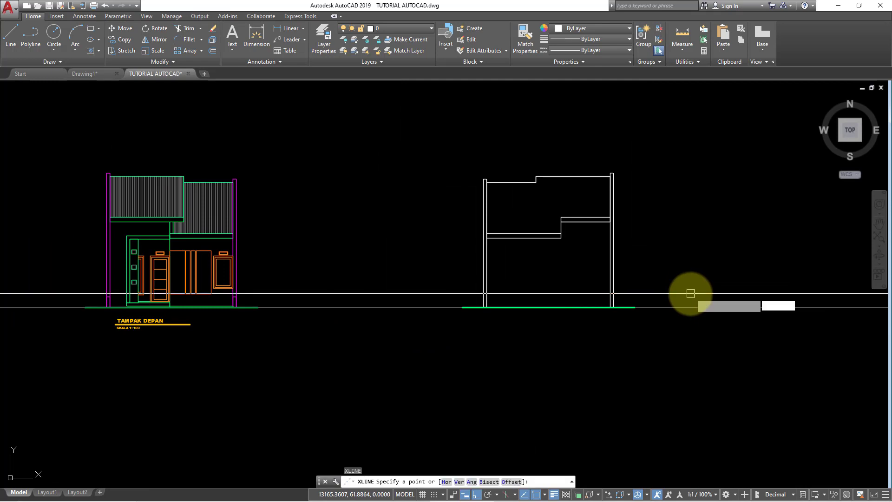
scroll(688, 293, "down", 2)
type("H")
key("Return")
scroll(538, 235, "up", 2)
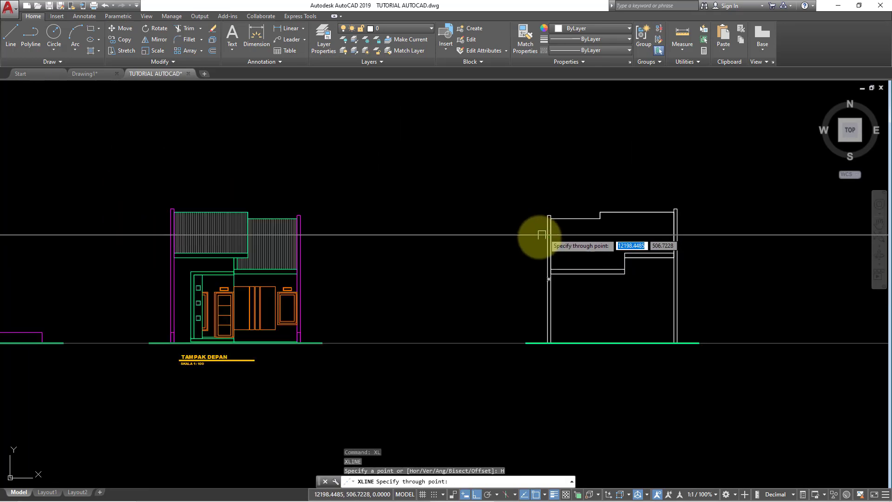
middle_click_drag(537, 235, 759, 247)
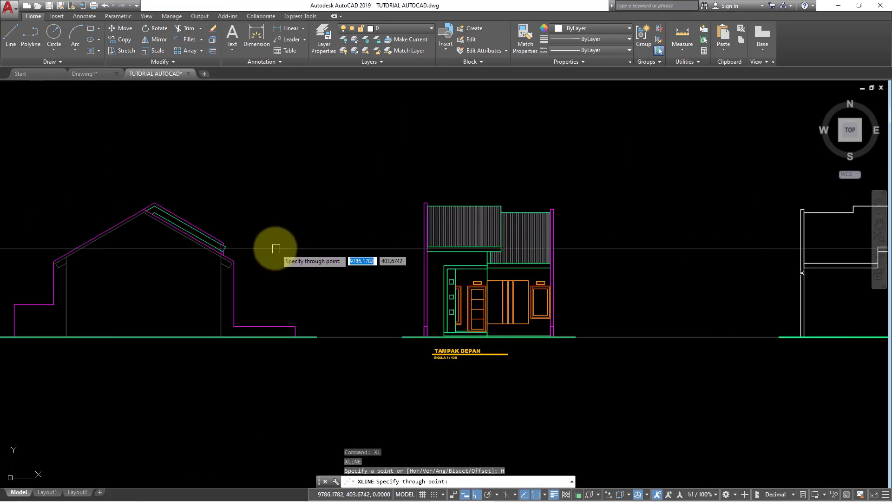
middle_click_drag(276, 249, 124, 205)
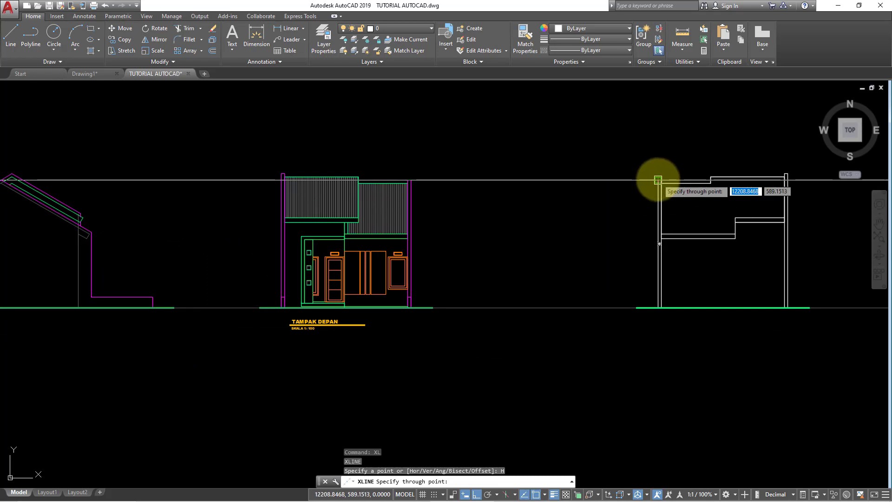
left_click(658, 179)
Add a second horizontal xline at the side elevation's eave height.
scroll(522, 255, "down", 2)
scroll(348, 239, "down", 3)
scroll(271, 219, "up", 4)
scroll(271, 220, "up", 2)
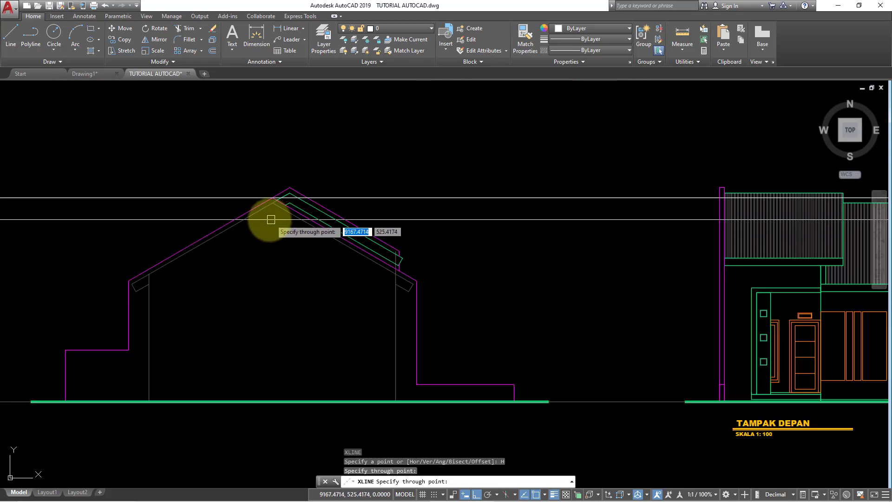
scroll(271, 220, "up", 2)
scroll(191, 282, "down", 2)
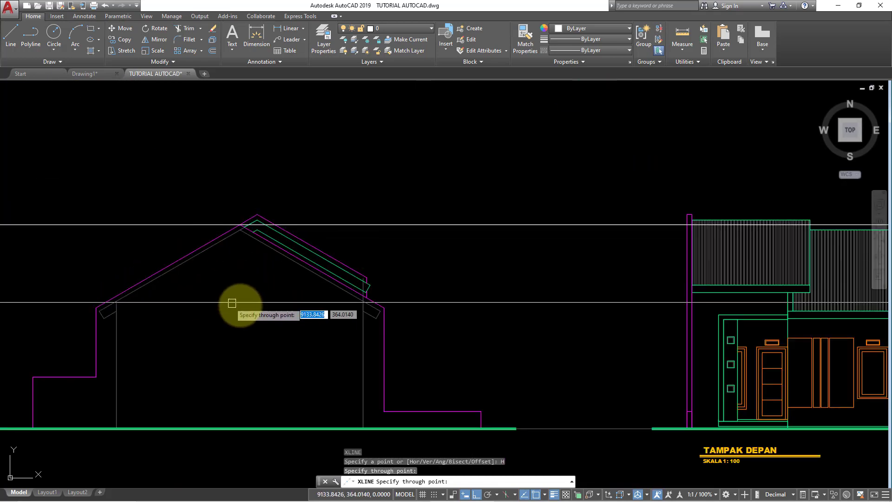
scroll(241, 284, "down", 1)
scroll(135, 244, "up", 1)
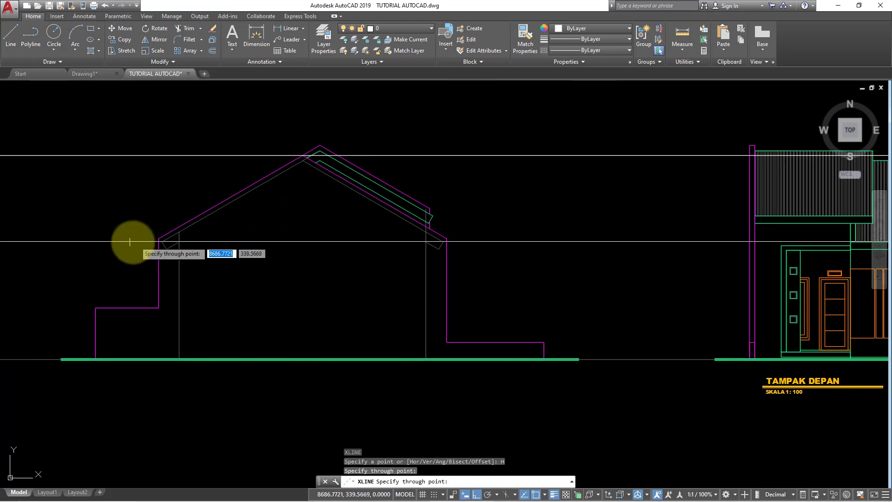
left_click(159, 238)
scroll(159, 238, "down", 5)
scroll(598, 247, "up", 3)
key("Escape")
scroll(530, 230, "up", 3)
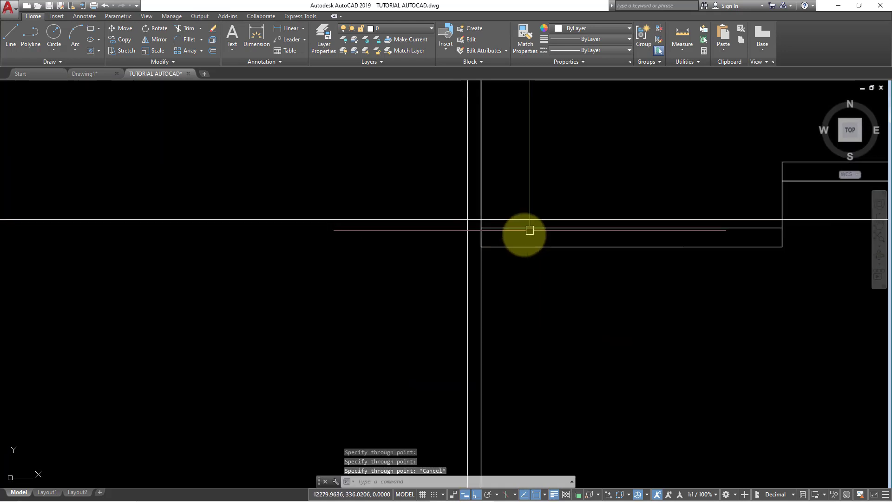
scroll(530, 230, "down", 1)
Draw a short 15-unit line starting at the guide intersection.
type("l")
key("Return")
left_click(416, 258)
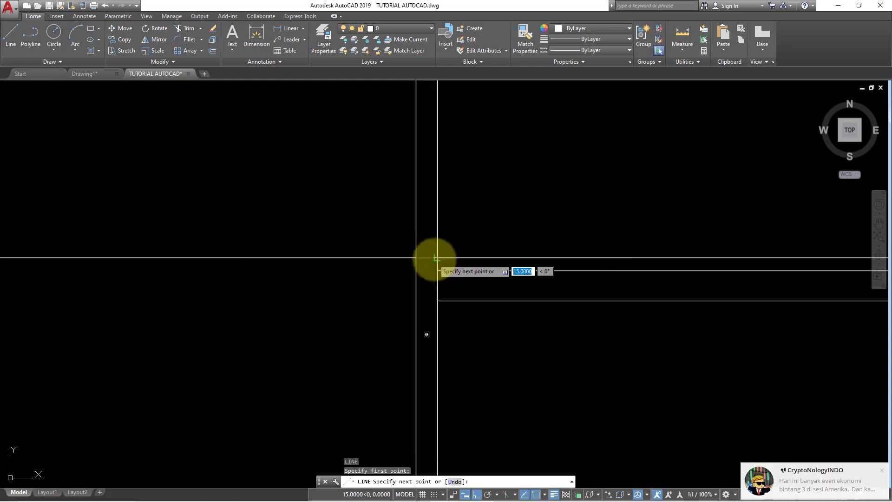
key("Return")
Crossing-select and erase the two horizontal guide xlines.
scroll(418, 261, "down", 4)
left_click(364, 288)
left_click(312, 134)
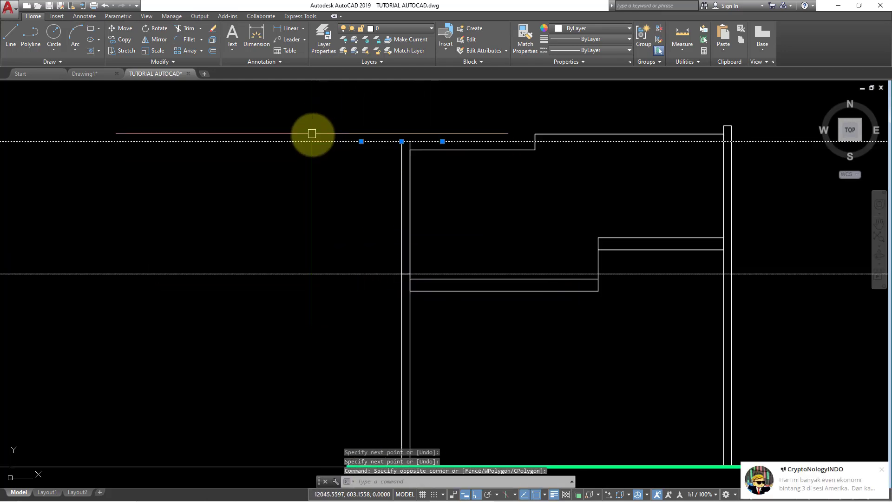
type("E")
key("Return")
scroll(311, 148, "down", 3)
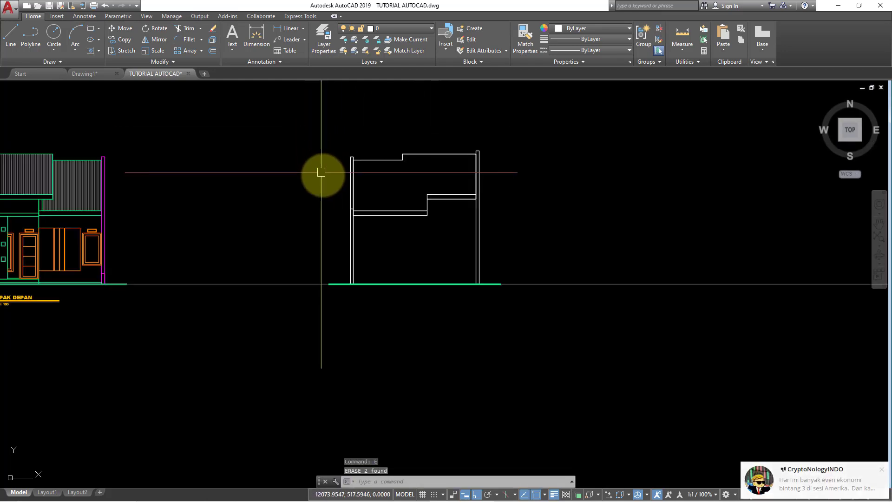
scroll(323, 173, "up", 2)
scroll(339, 203, "up", 2)
Place horizontal guides at TAMPAK SAMPING KIRI's roof-top and eave heights.
type("l")
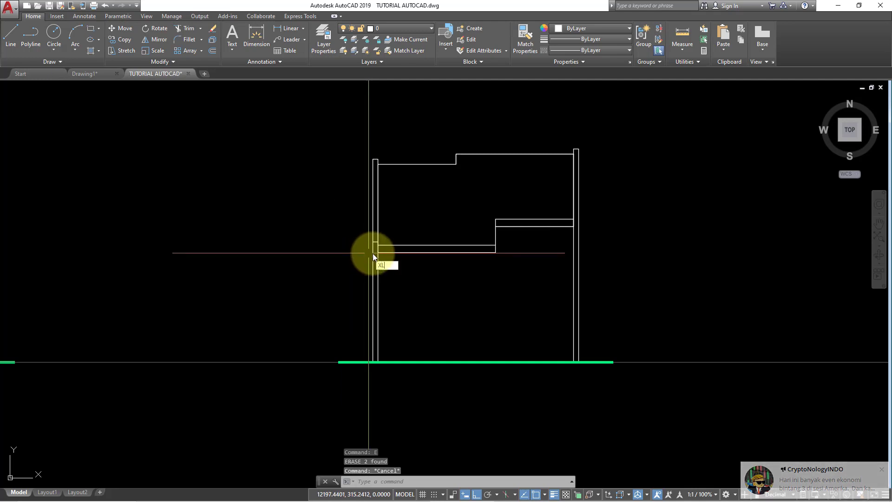
key("Return")
type("h")
key("Return")
left_click(578, 149)
scroll(590, 177, "down", 4)
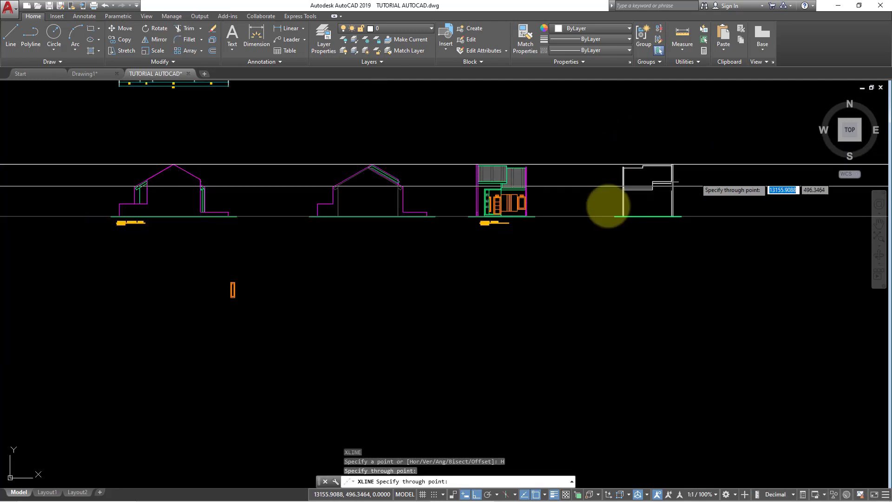
scroll(360, 179, "up", 2)
middle_click_drag(352, 184, 550, 199)
scroll(175, 210, "up", 4)
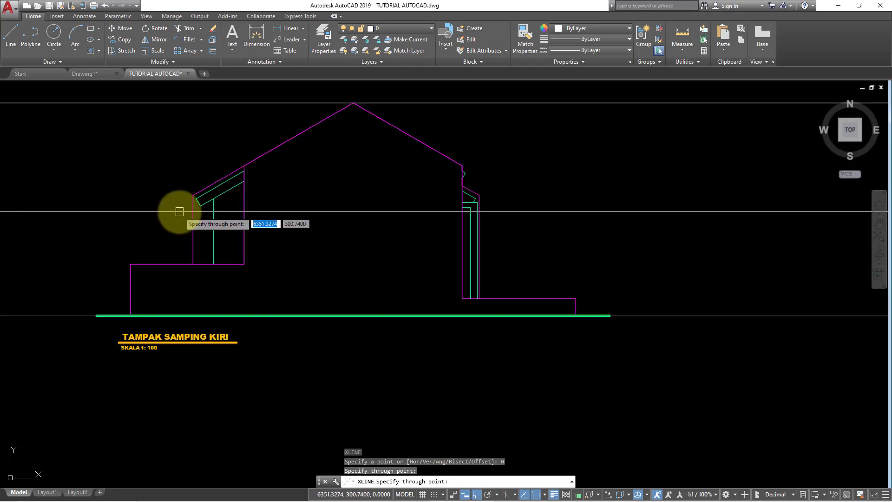
left_click(244, 165)
scroll(325, 200, "down", 4)
scroll(494, 205, "up", 2)
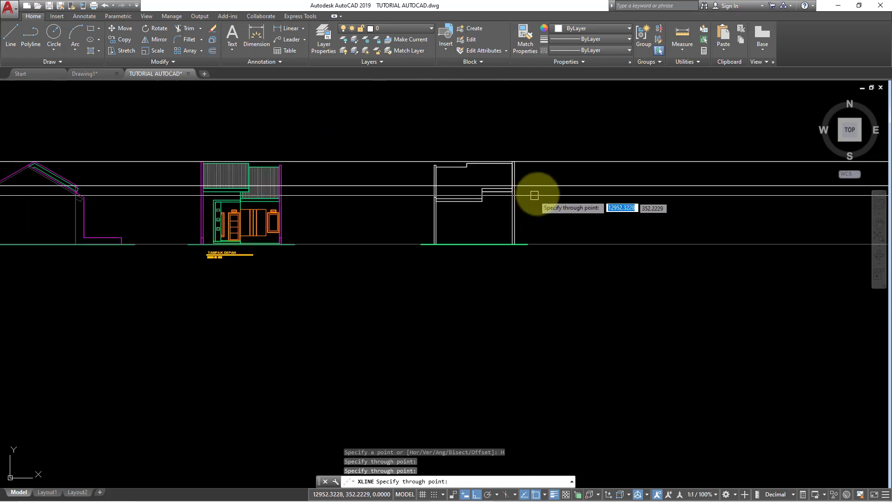
scroll(533, 193, "up", 2)
key("Escape")
scroll(511, 196, "up", 4)
Draw a short line on the rear elevation's right column at the eave height.
type("l")
key("Return")
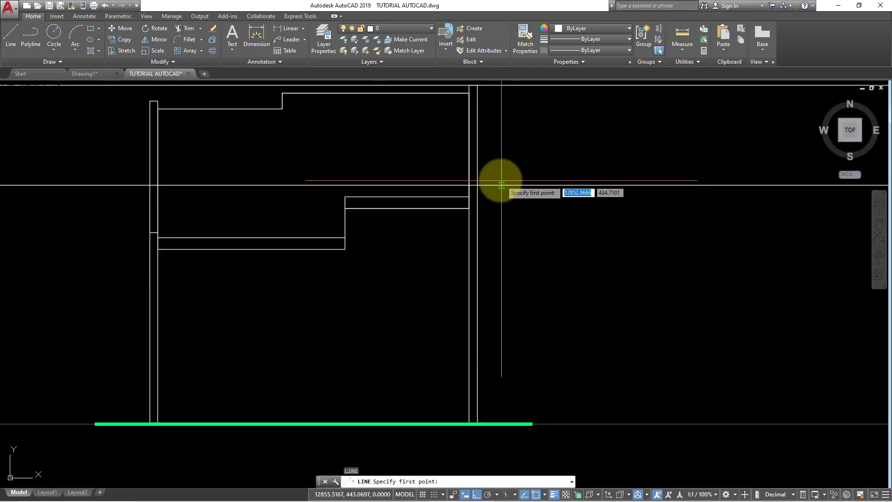
left_click(469, 186)
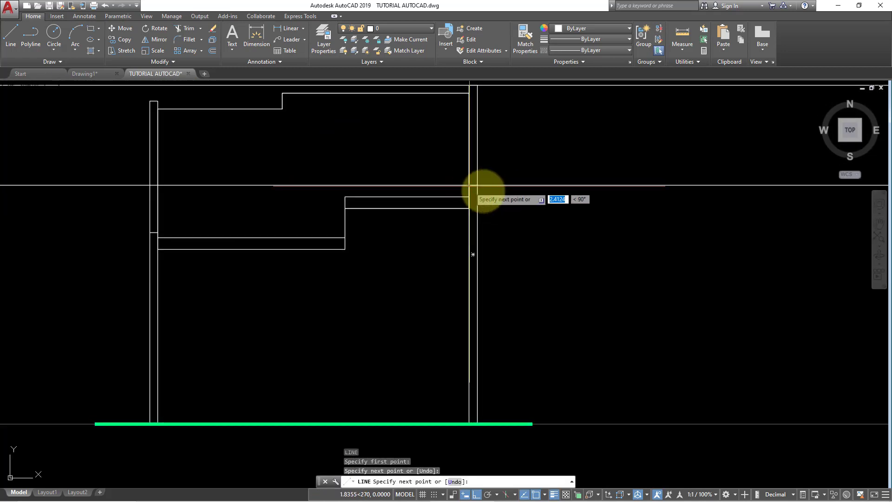
key("Return")
Erase both horizontal guide lines and pan back to the front elevation.
left_click(573, 207)
scroll(541, 149, "down", 2)
scroll(542, 149, "down", 2)
left_click(553, 121)
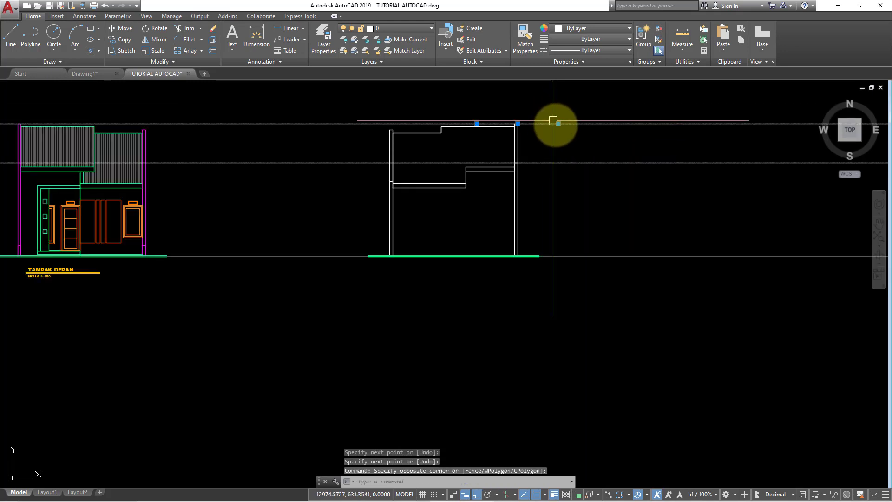
type("e")
key("Return")
mouse_move(69, 159)
middle_mouse_down()
mouse_move(389, 169)
mouse_move(432, 183)
middle_mouse_up()
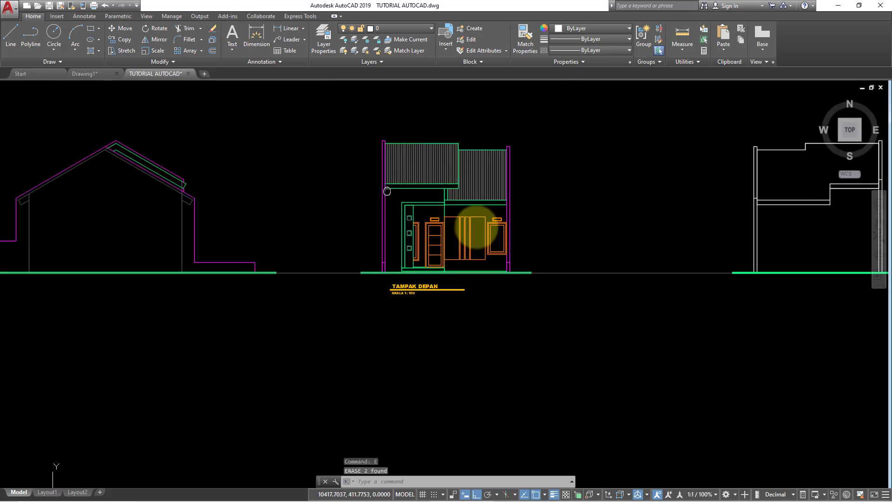
mouse_move(363, 179)
middle_mouse_down()
mouse_move(462, 222)
mouse_move(474, 237)
middle_mouse_up()
type("XL")
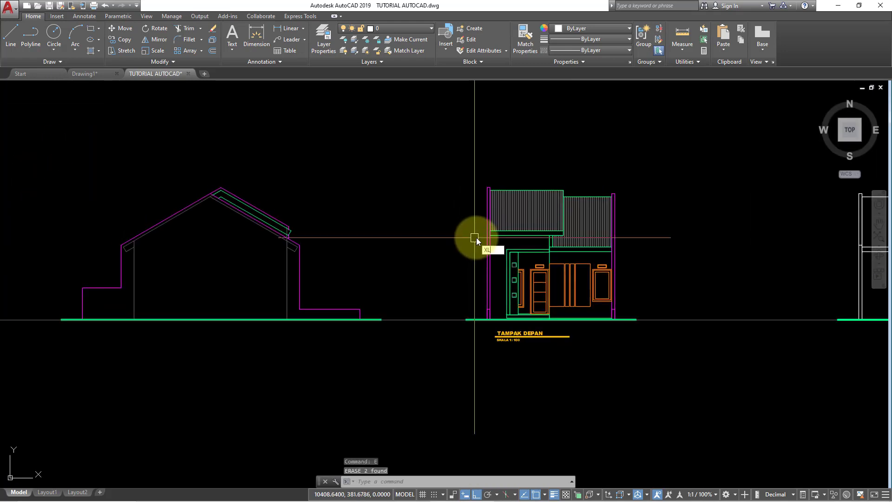
Place a horizontal construction line at the roof height of TAMPAK DEPAN.
key("Return")
type("h")
key("Return")
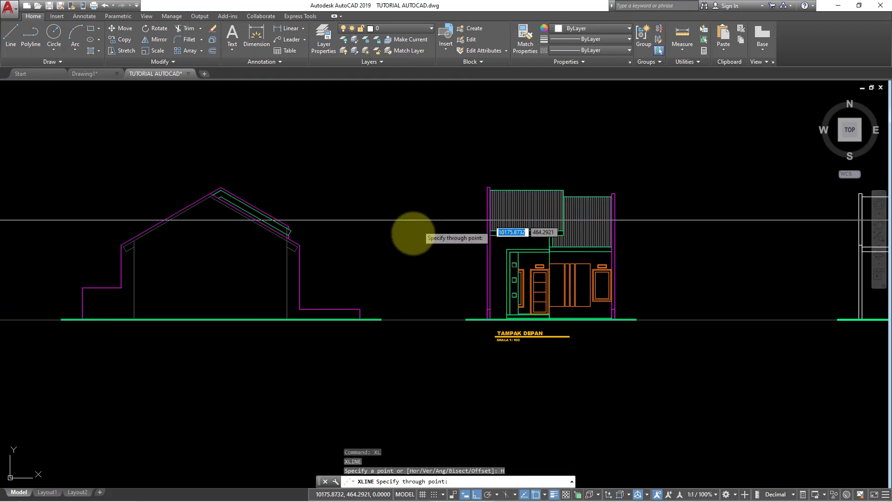
scroll(478, 236, "up", 2)
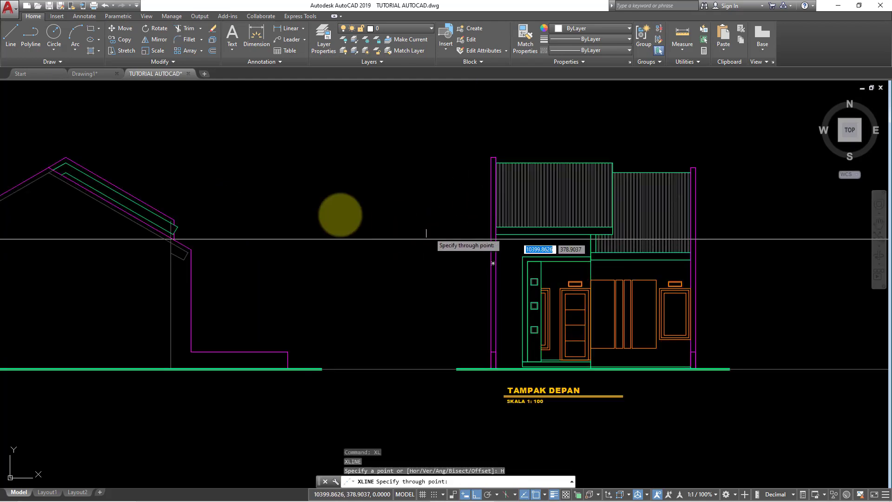
left_click(175, 220)
key("Return")
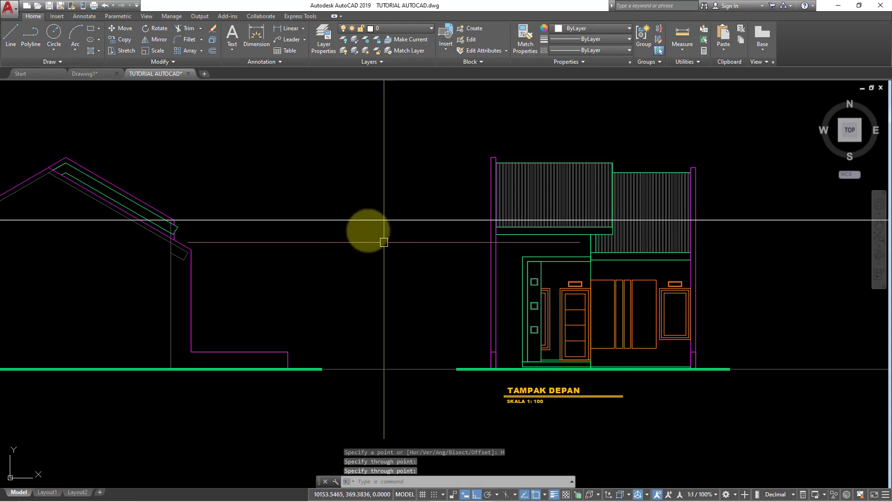
middle_click_drag(425, 265, 510, 265)
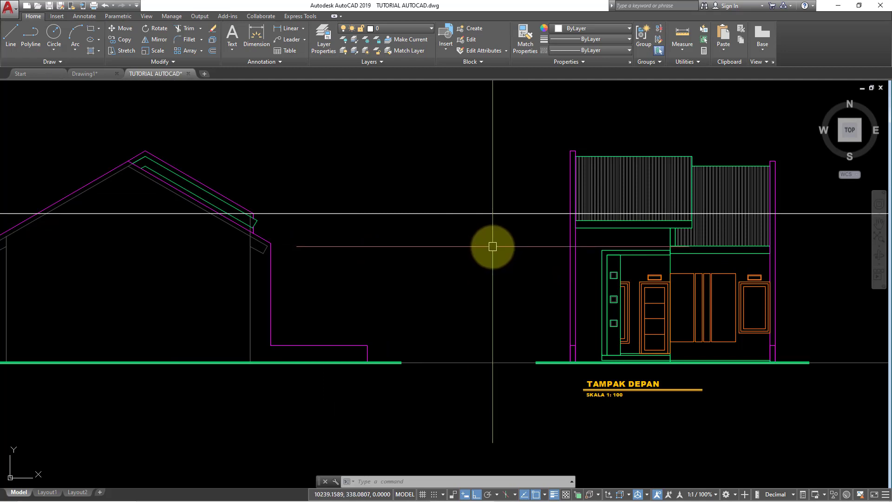
Draw a line down the left column from the construction line.
key("l")
key("Return")
scroll(590, 220, "up", 4)
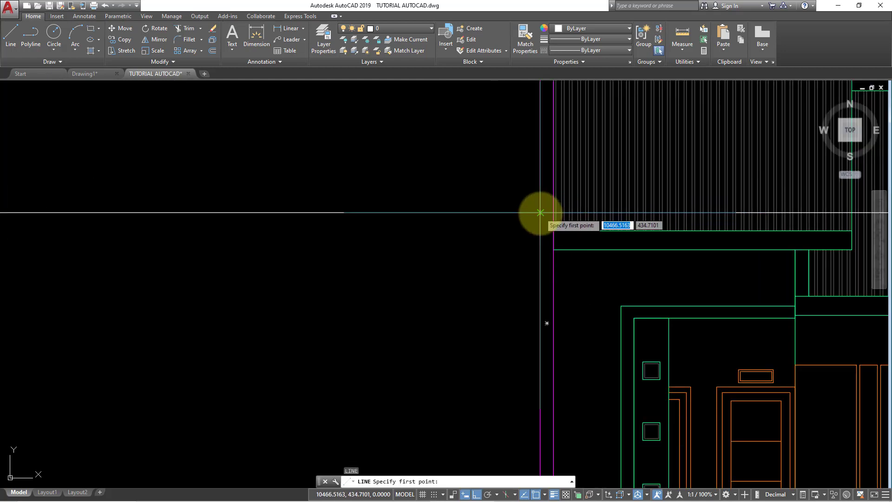
left_click(541, 213)
left_click(543, 245)
key("Return")
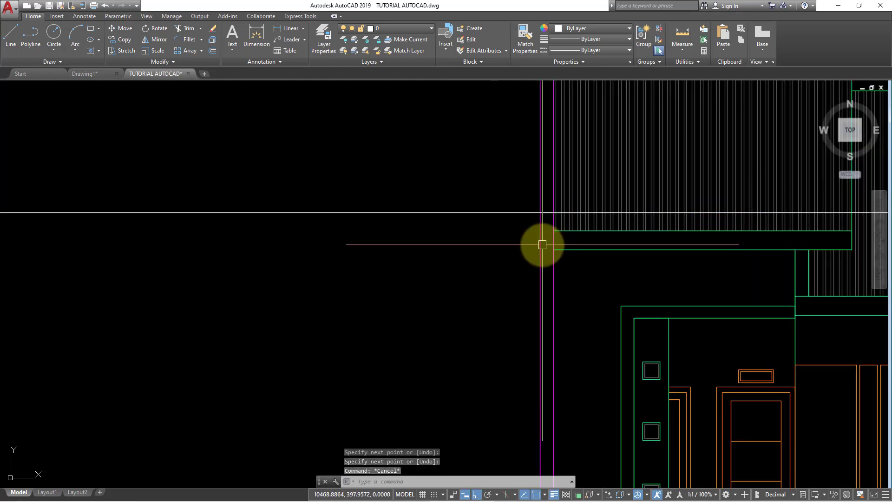
type("MA")
Give the new line the magenta column's properties with MATCHPROP.
key("Return")
left_click(550, 267)
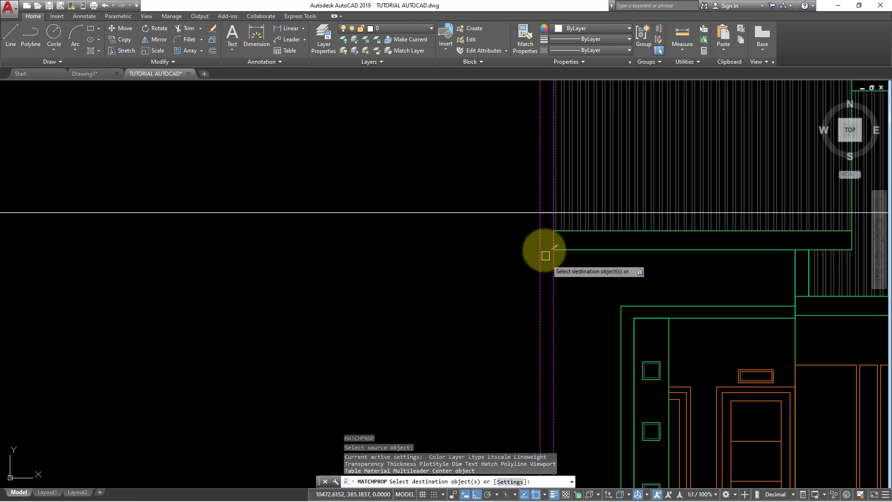
scroll(546, 232, "up", 3)
left_click(549, 208)
Erase the horizontal construction line.
left_click(470, 195)
key("Return")
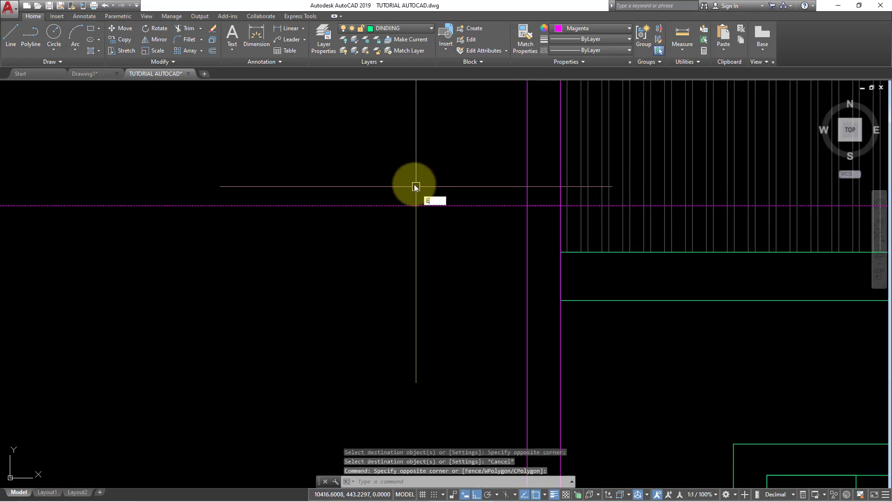
type("E")
key("Return")
scroll(520, 426, "down", 5)
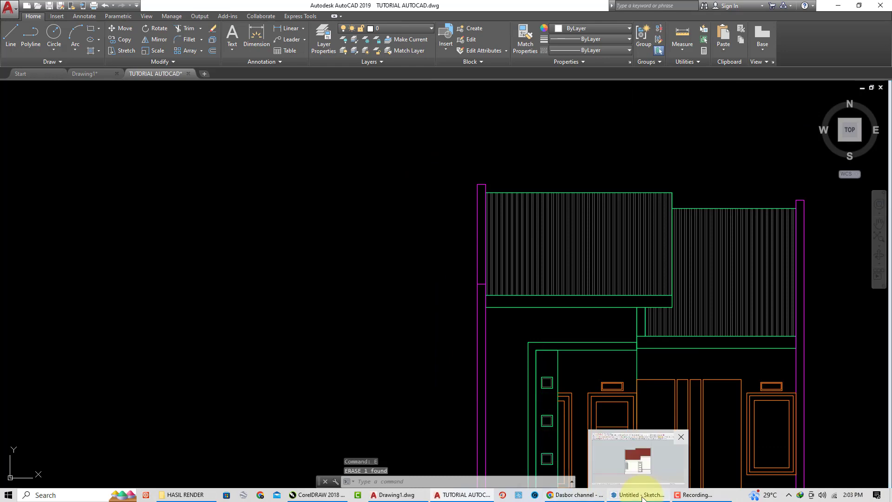
Orbit the SketchUp house model for reference, then return to the drawing.
left_click(639, 495)
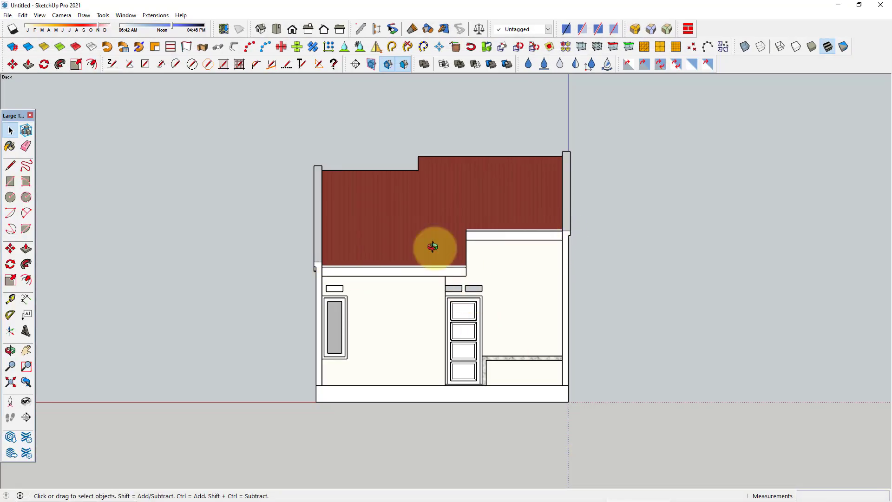
mouse_move(433, 247)
middle_mouse_down()
mouse_move(145, 247)
mouse_move(569, 251)
middle_mouse_up()
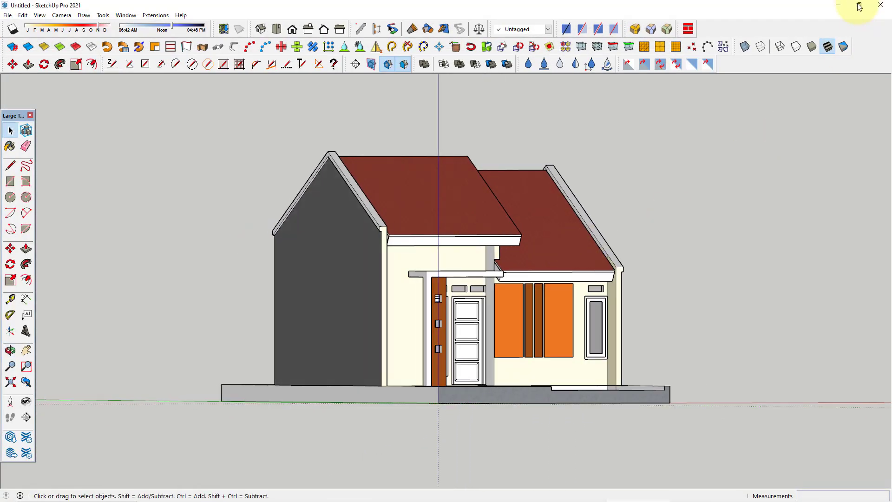
left_click(840, 8)
scroll(577, 298, "down", 3)
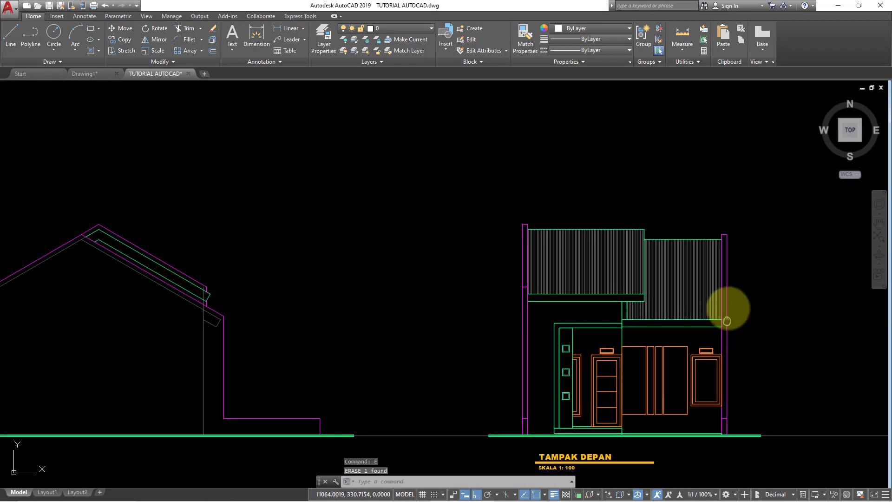
Place a horizontal construction line at the front elevation's roof corner.
type("Xl")
key("Return")
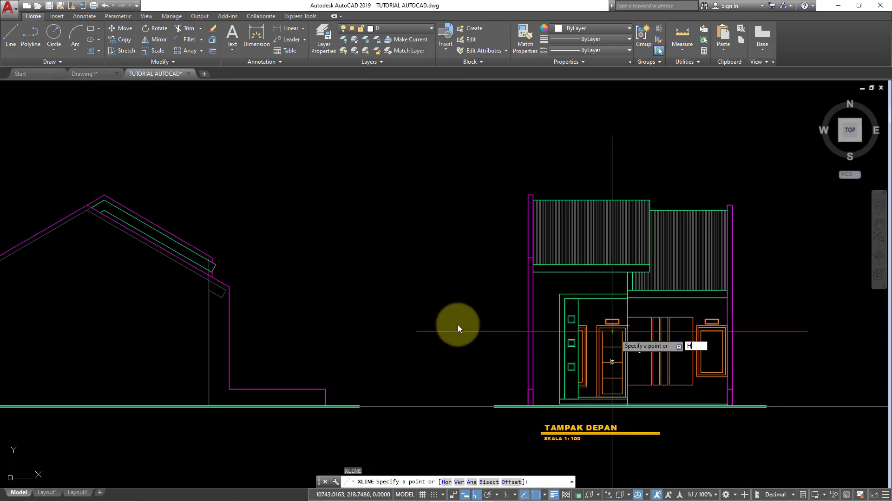
type("h")
key("Return")
left_click(231, 285)
key("Return")
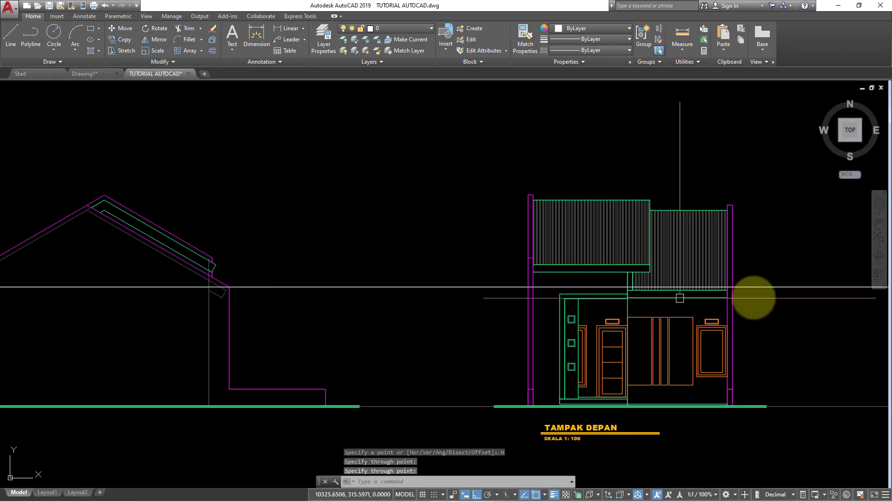
type("L")
Draw a line on the right column of TAMPAK DEPAN at that level.
key("Return")
scroll(775, 295, "up", 4)
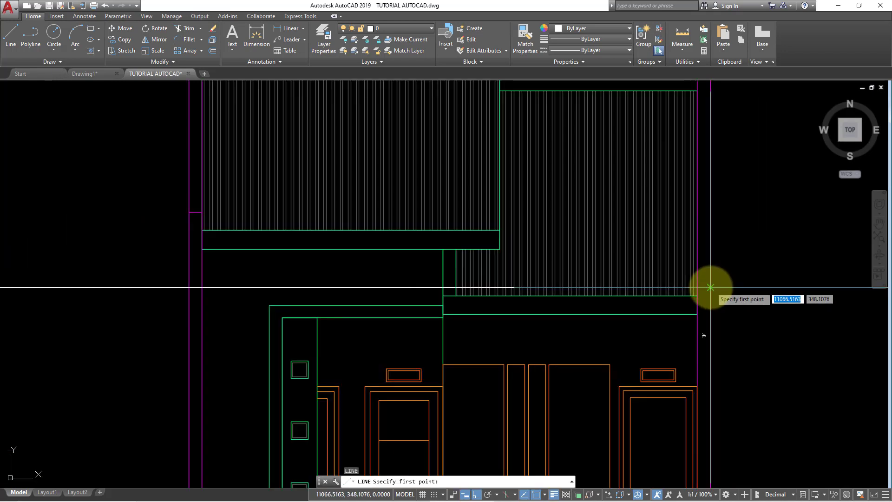
left_click(710, 287)
scroll(697, 288, "down", 3)
key("Escape")
Erase the construction line using a crossing window.
scroll(716, 298, "down", 2)
left_click(697, 313)
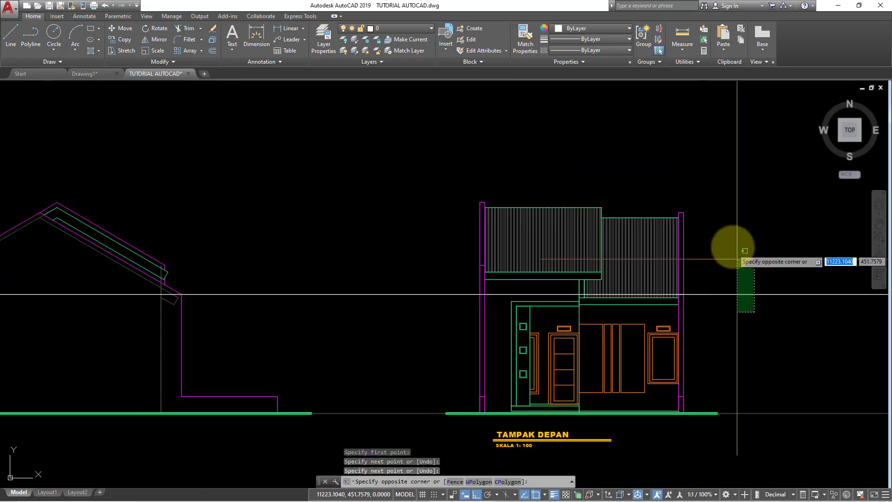
left_click(706, 249)
key("e")
key("Return")
scroll(741, 306, "up", 2)
key("Escape")
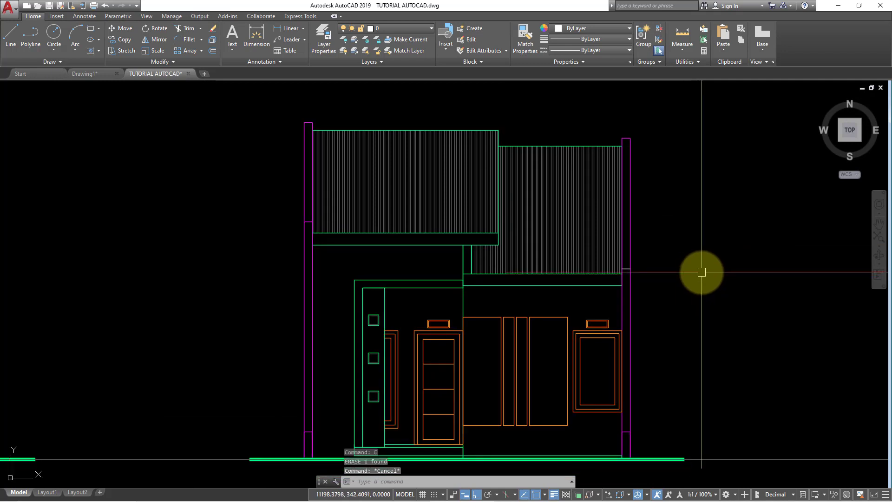
Match the new right-column line to the magenta column's properties.
scroll(640, 271, "up", 2)
key("Return")
left_click(627, 268)
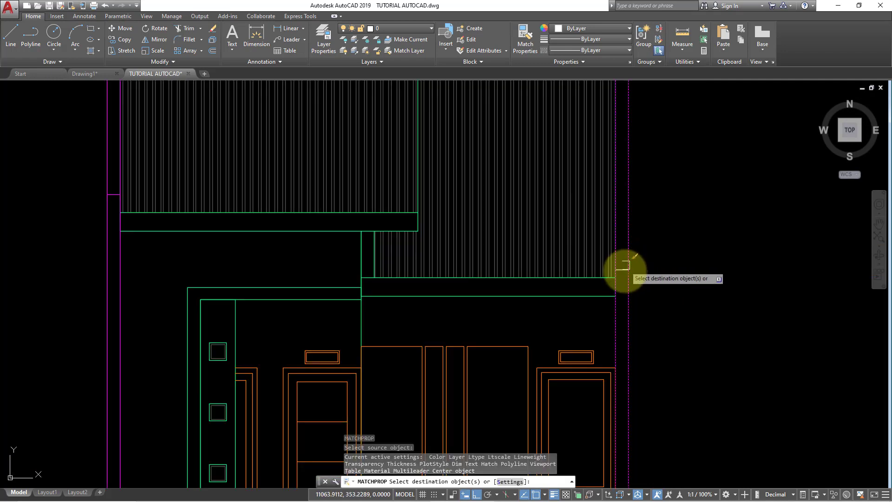
key("Escape")
scroll(704, 291, "down", 3)
scroll(650, 274, "down", 5)
scroll(609, 285, "up", 8)
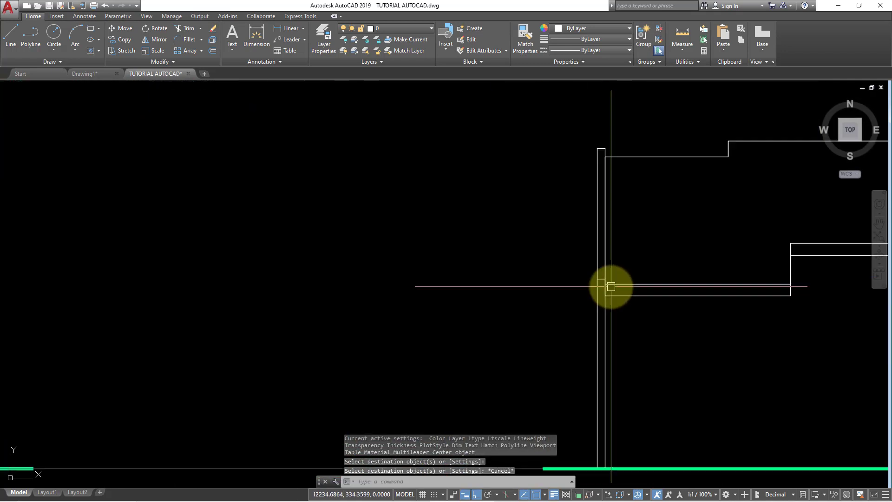
scroll(484, 288, "down", 2)
scroll(538, 308, "down", 4)
key("Escape")
middle_click_drag(538, 308, 631, 273)
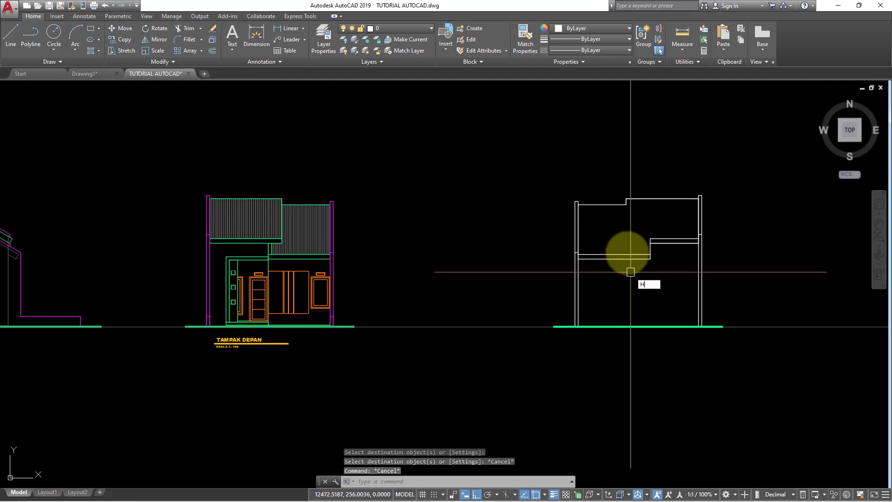
Hatch the rear roof and match it to the front elevation's roof hatch.
type("h")
key("Return")
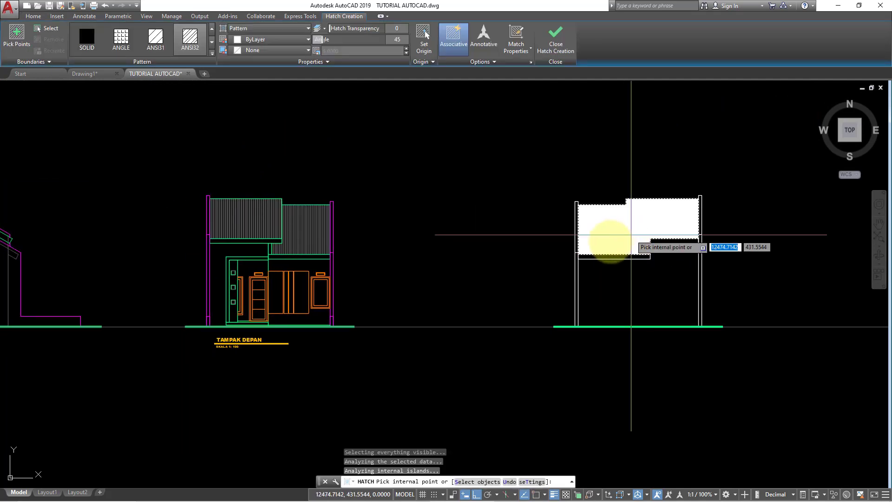
key("Return")
type("m")
key("Return")
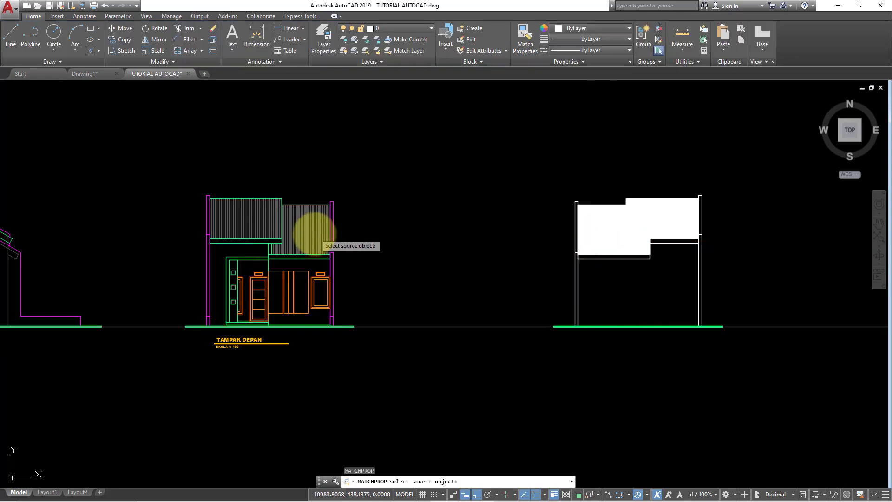
left_click(308, 233)
left_click(641, 233)
scroll(615, 210, "up", 2)
key("Escape")
key("Escape")
middle_click_drag(586, 309, 574, 300)
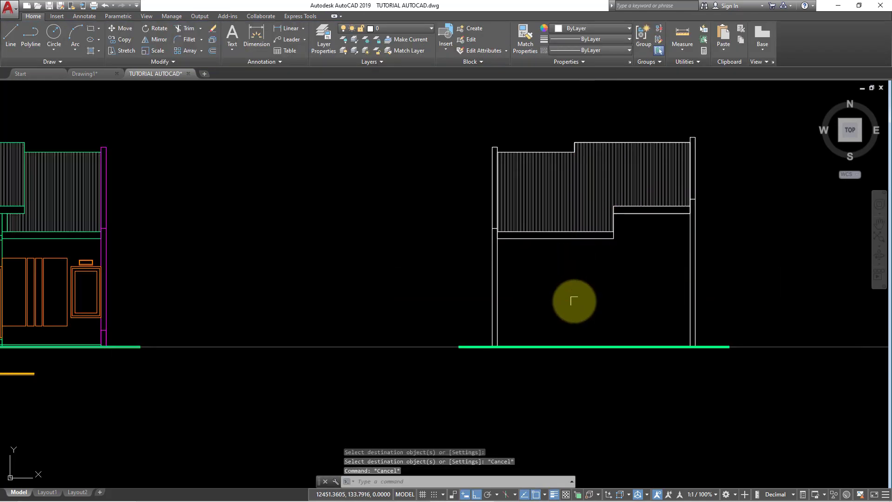
Turn both rear elevation column lines magenta via MATCHPROP.
type("ma")
key("Return")
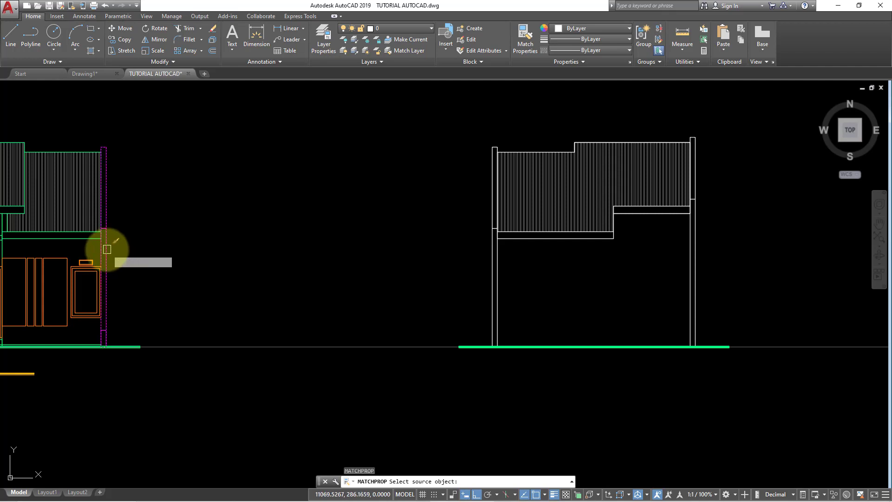
left_click(107, 250)
left_click(494, 274)
left_click_drag(711, 279, 673, 261)
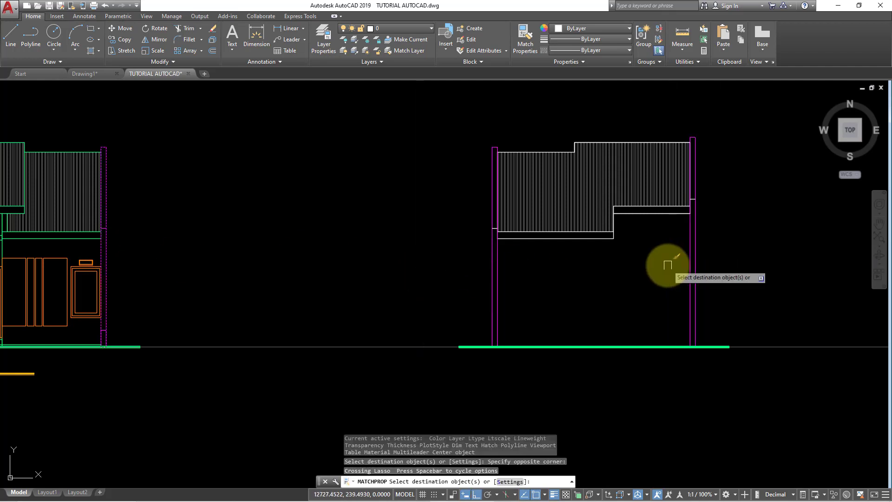
scroll(667, 265, "up", 2)
scroll(711, 113, "up", 2)
scroll(713, 123, "up", 1)
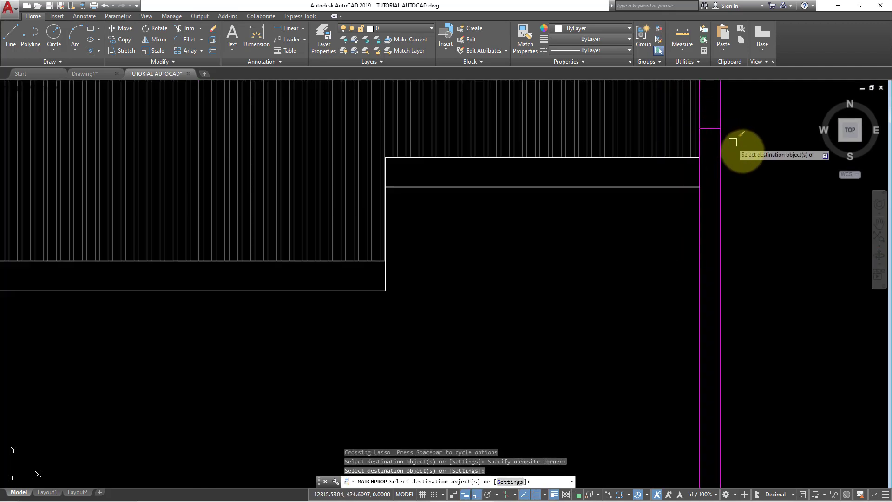
scroll(734, 142, "down", 3)
scroll(212, 215, "up", 3)
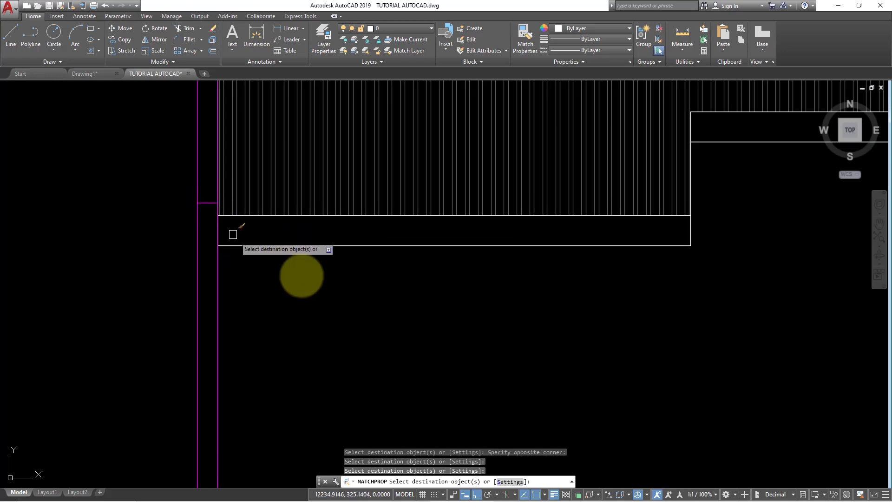
scroll(299, 272, "down", 5)
mouse_move(378, 279)
middle_mouse_down()
mouse_move(508, 253)
mouse_move(510, 302)
middle_mouse_up()
scroll(501, 260, "up", 2)
key("Escape")
Copy the dashed green roof-edge line's properties onto all rear roof pieces.
scroll(501, 260, "up", 2)
type("m")
key("Return")
scroll(308, 234, "up", 2)
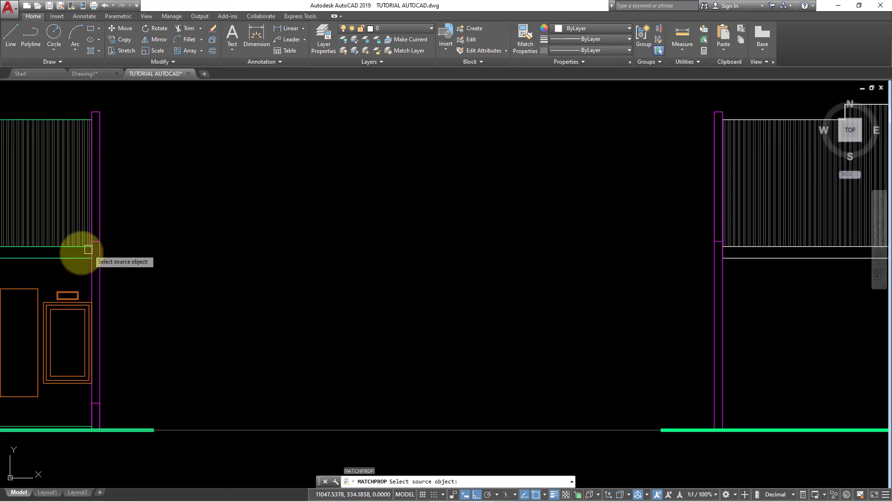
left_click(75, 257)
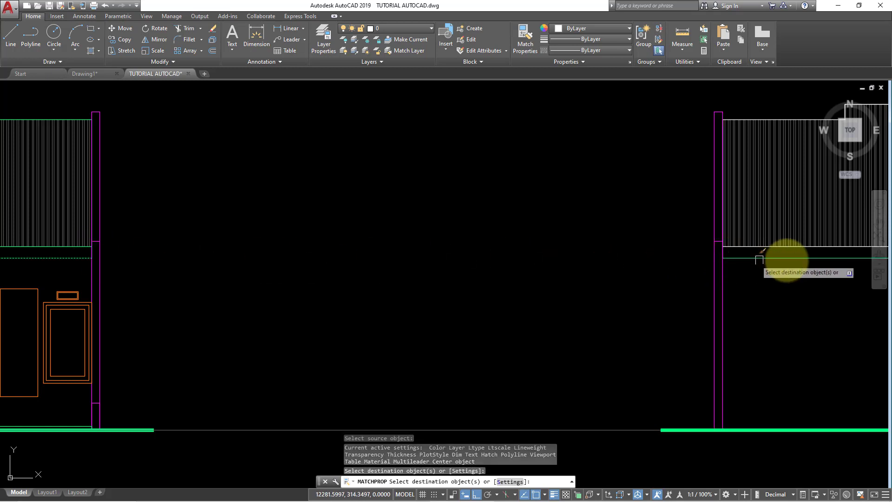
middle_click_drag(781, 257, 598, 255)
scroll(637, 235, "up", 5)
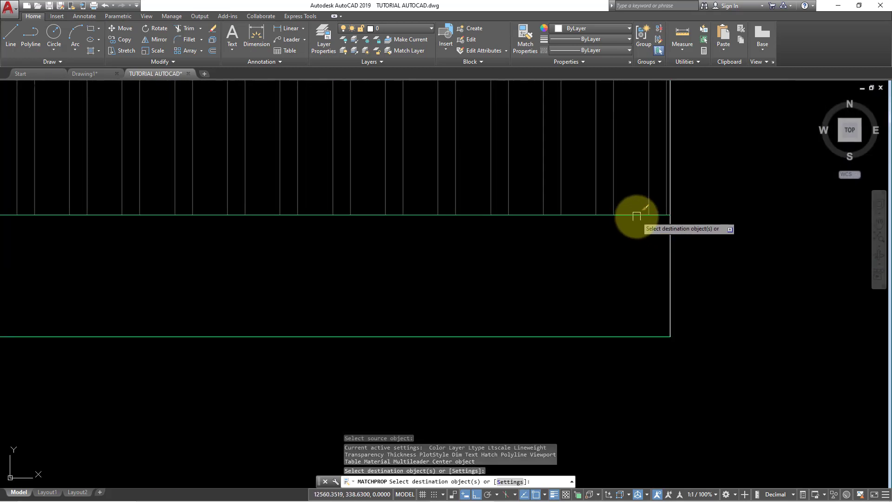
left_click(598, 255)
scroll(623, 255, "down", 3)
left_click(620, 262)
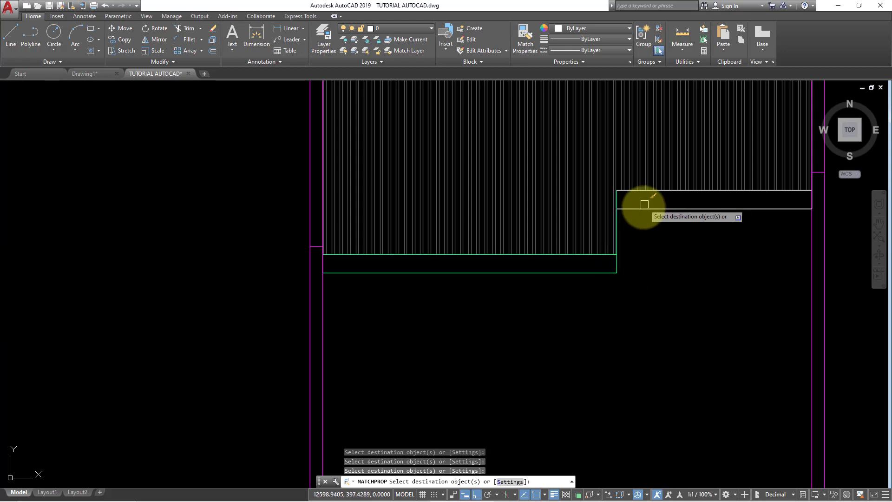
scroll(647, 197, "up", 4)
left_click(629, 195)
scroll(623, 215, "down", 2)
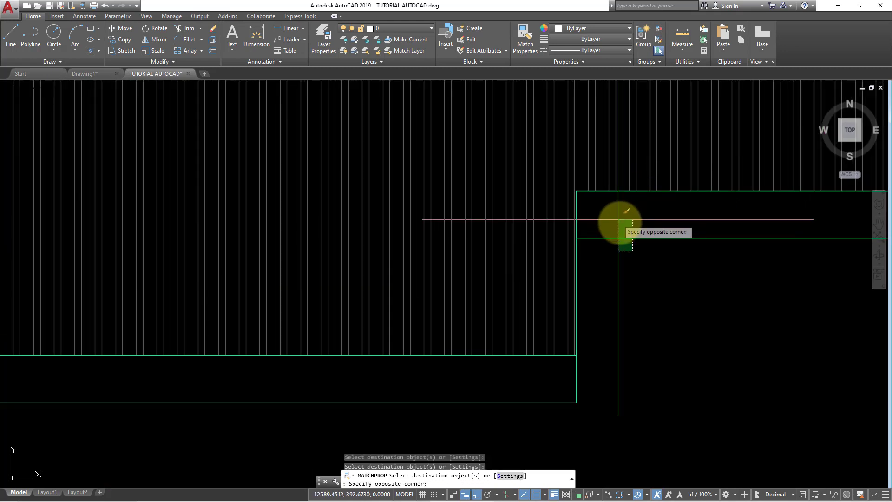
scroll(573, 205, "down", 3)
scroll(532, 162, "up", 4)
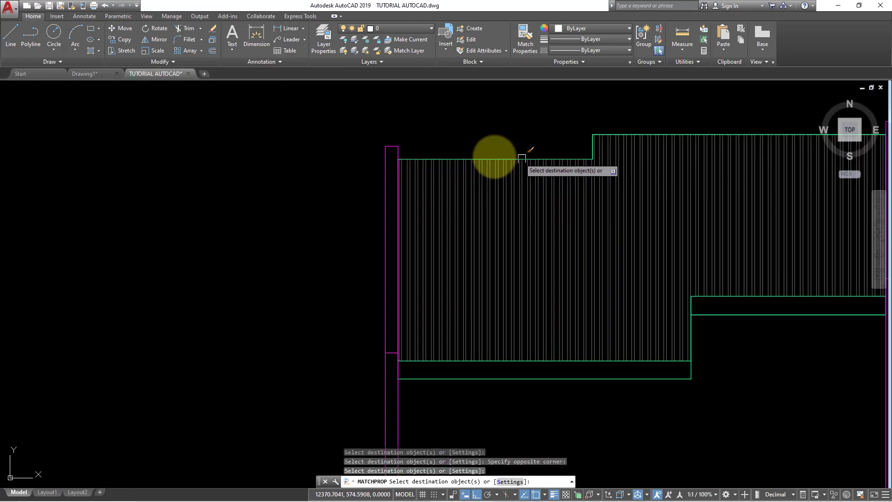
key("Escape")
scroll(511, 209, "down", 5)
mouse_move(502, 240)
middle_mouse_down()
mouse_move(543, 241)
mouse_move(550, 255)
middle_mouse_up()
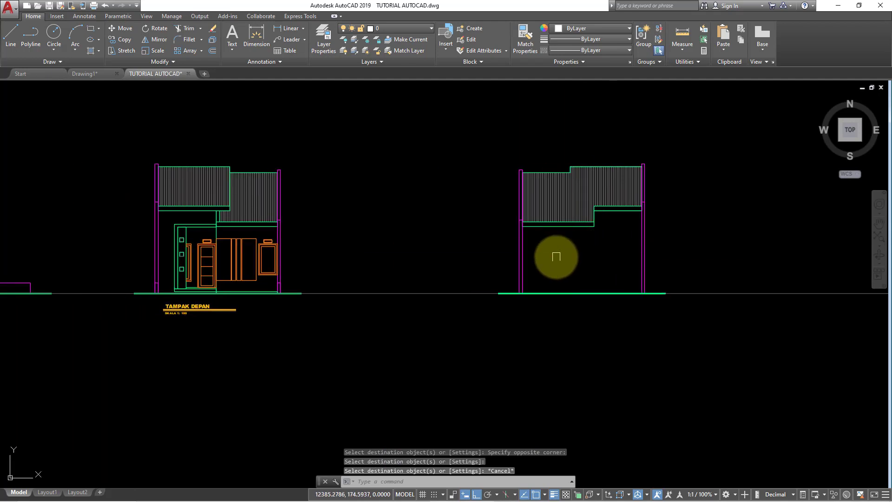
Draw vertical construction-line guides projecting the front window onto the rear elevation.
scroll(602, 255, "up", 2)
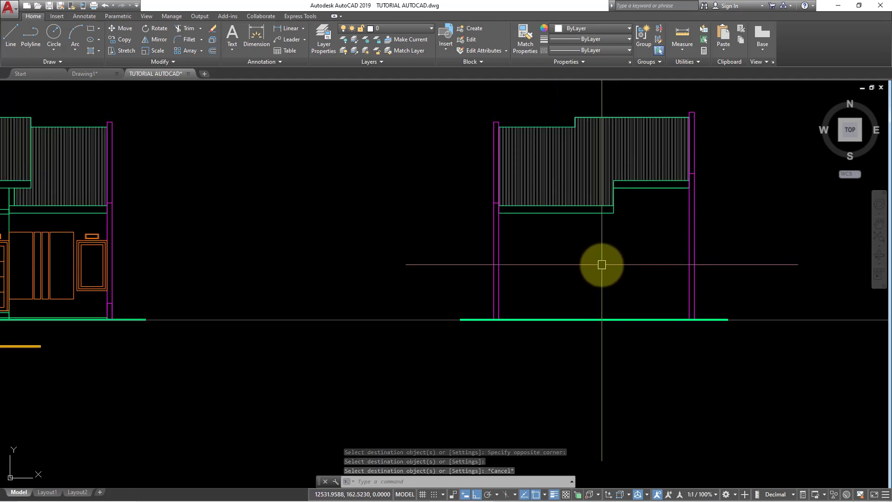
scroll(653, 261, "down", 2)
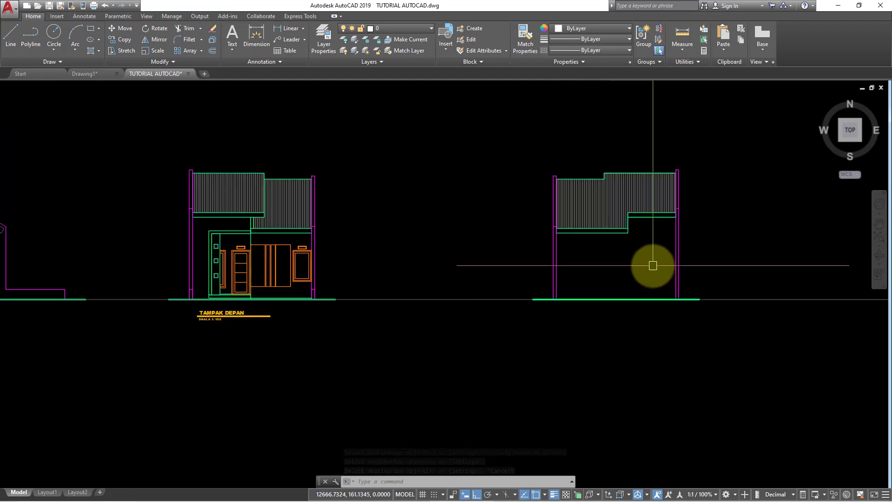
scroll(636, 277, "down", 2)
scroll(574, 282, "up", 2)
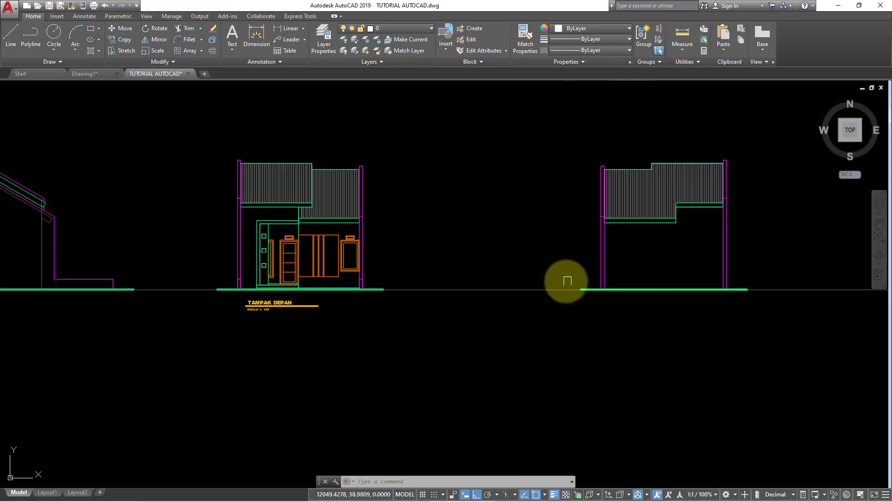
middle_click_drag(567, 281, 561, 301)
key("Return")
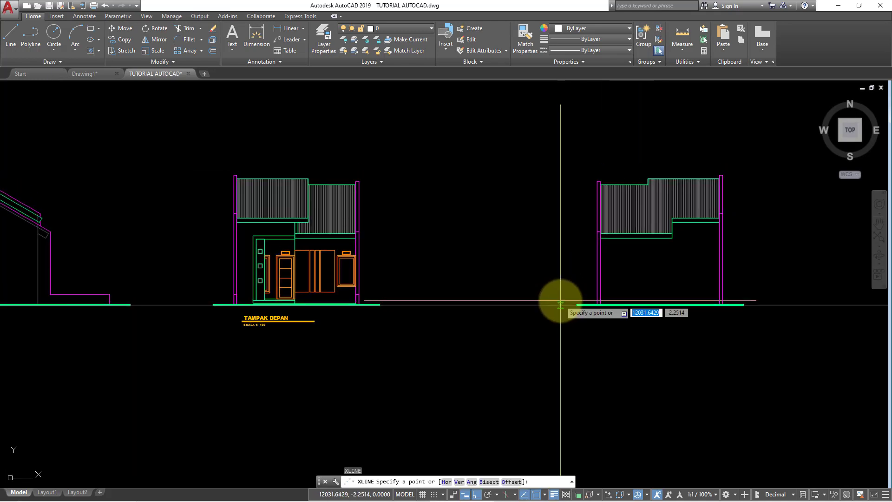
type("V")
key("Return")
scroll(560, 300, "down", 5)
scroll(584, 193, "up", 2)
scroll(564, 176, "up", 2)
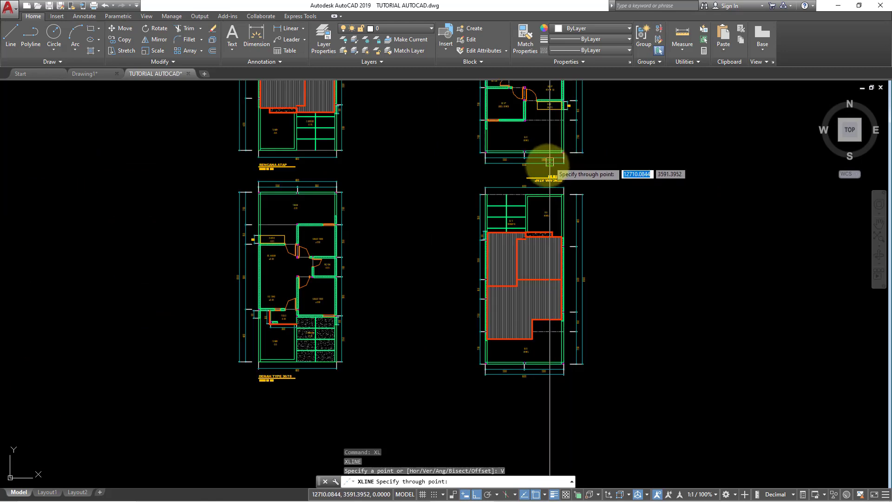
scroll(538, 175, "up", 2)
scroll(495, 179, "up", 5)
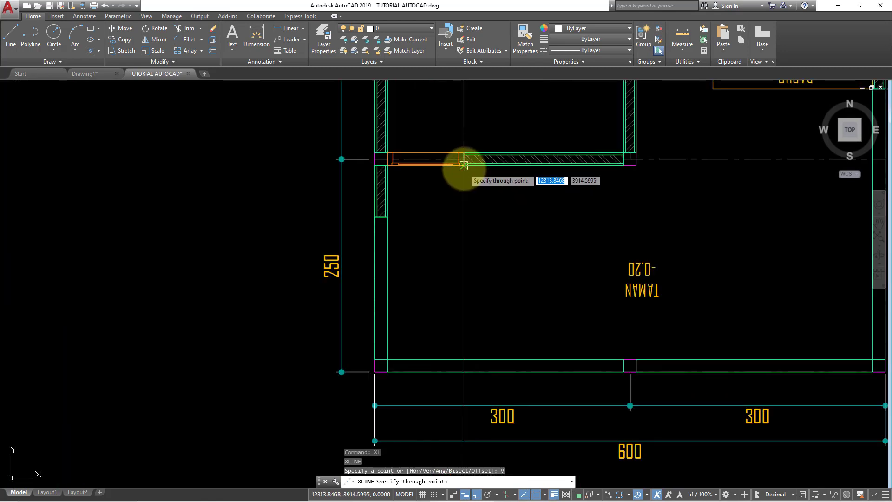
scroll(465, 170, "up", 3)
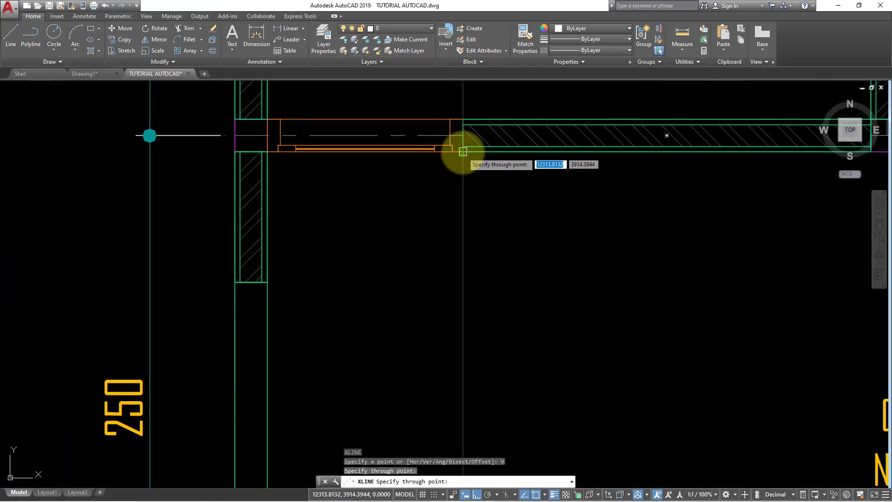
scroll(463, 151, "down", 5)
scroll(528, 225, "down", 3)
scroll(379, 334, "up", 4)
key("Escape")
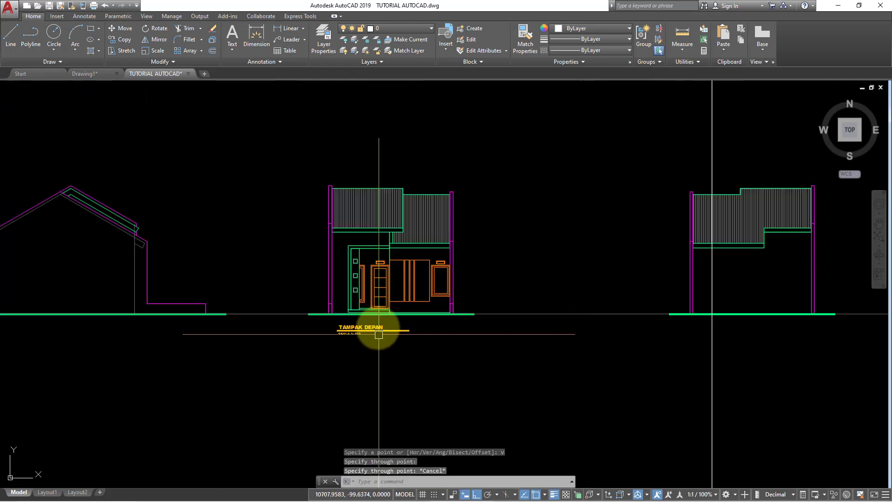
type("XL")
Add a horizontal construction-line guide at the window's top edge.
key("Return")
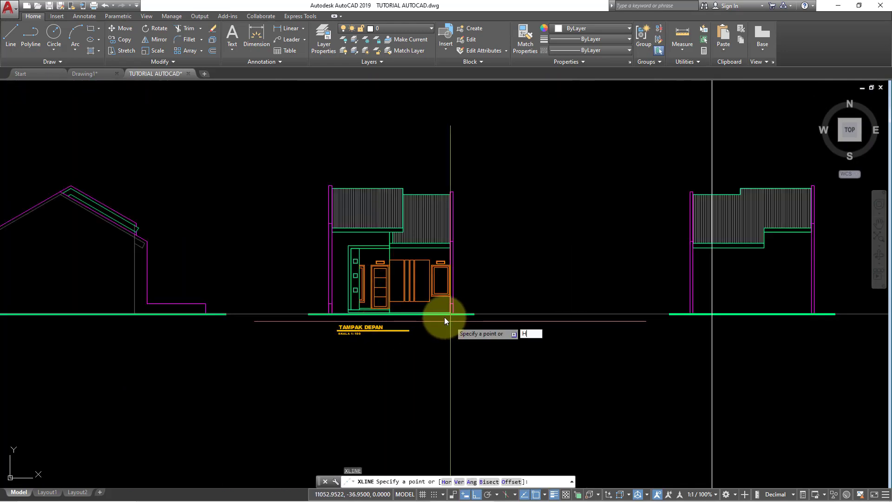
type("H")
key("Return")
scroll(386, 275, "up", 5)
scroll(375, 251, "up", 2)
left_click(374, 251)
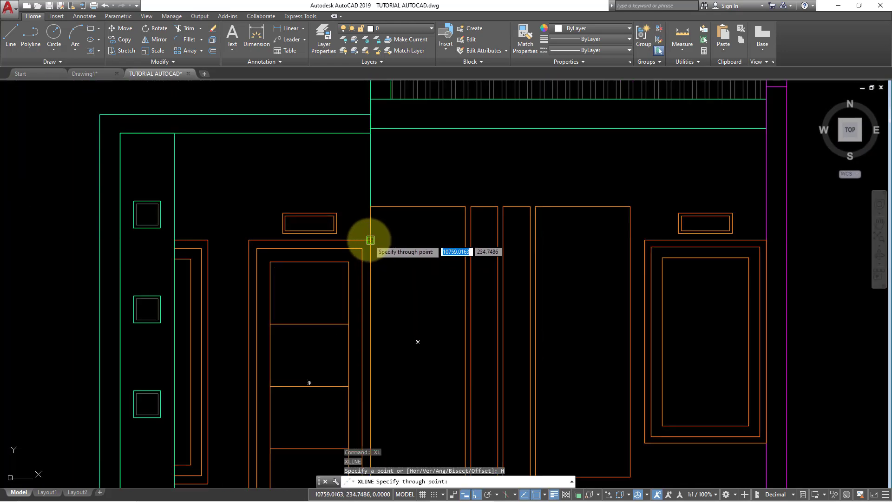
scroll(521, 289, "down", 5)
key("Escape")
scroll(330, 248, "up", 4)
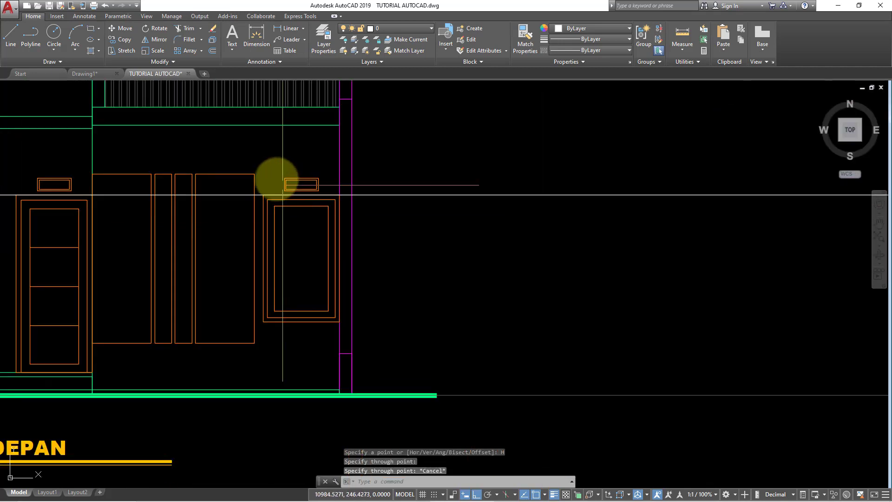
Copy the front elevation's right window and its vent onto the rear elevation's left side.
left_click(259, 159)
left_click(385, 325)
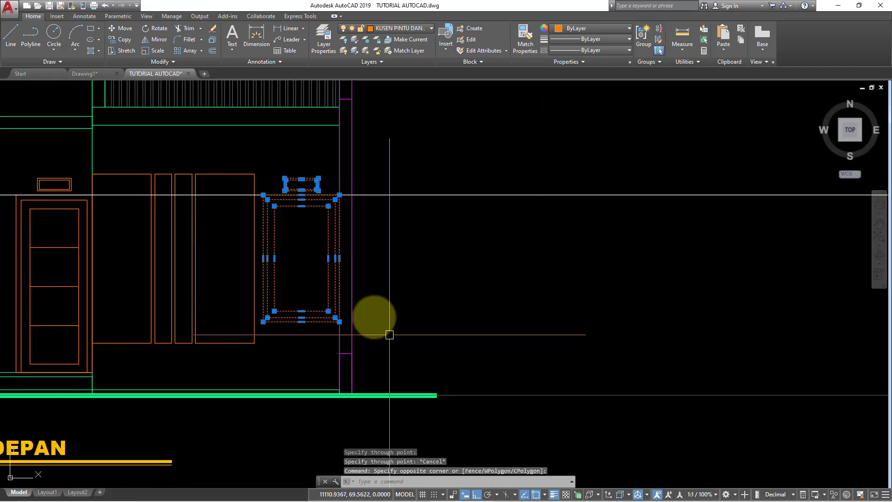
left_click(121, 39)
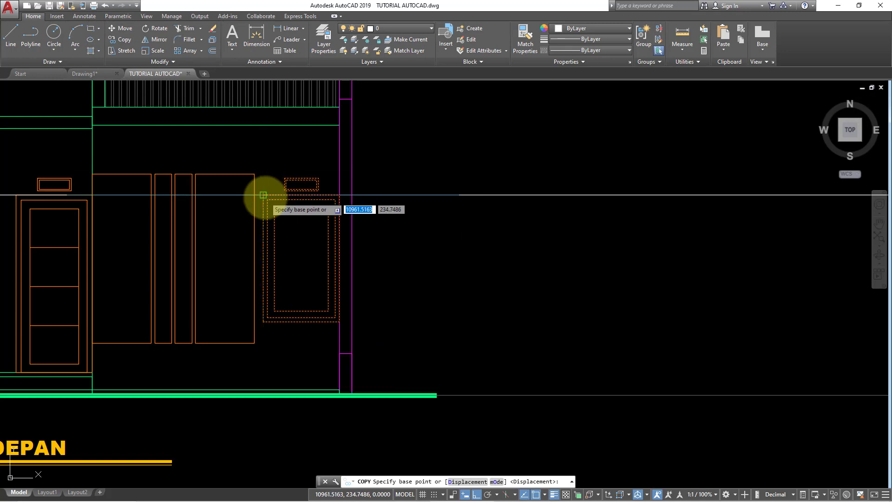
left_click(263, 195)
scroll(264, 195, "down", 8)
scroll(370, 208, "up", 6)
scroll(344, 205, "up", 2)
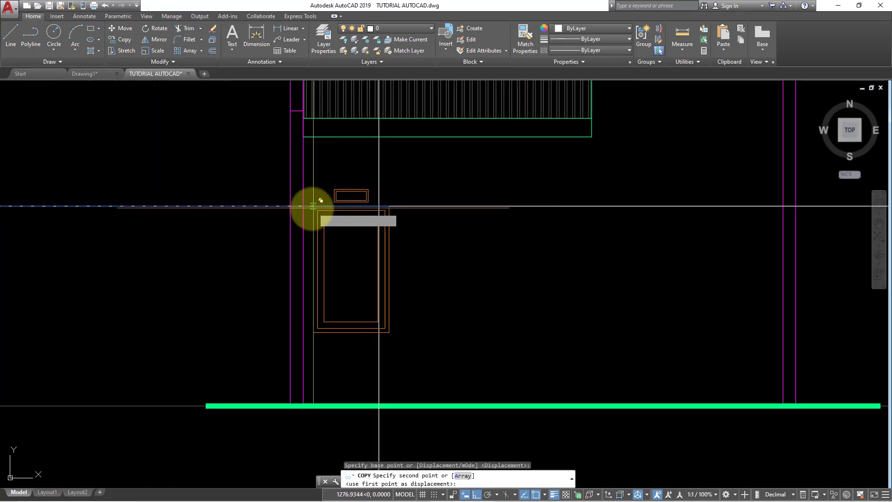
left_click(302, 206)
key("Escape")
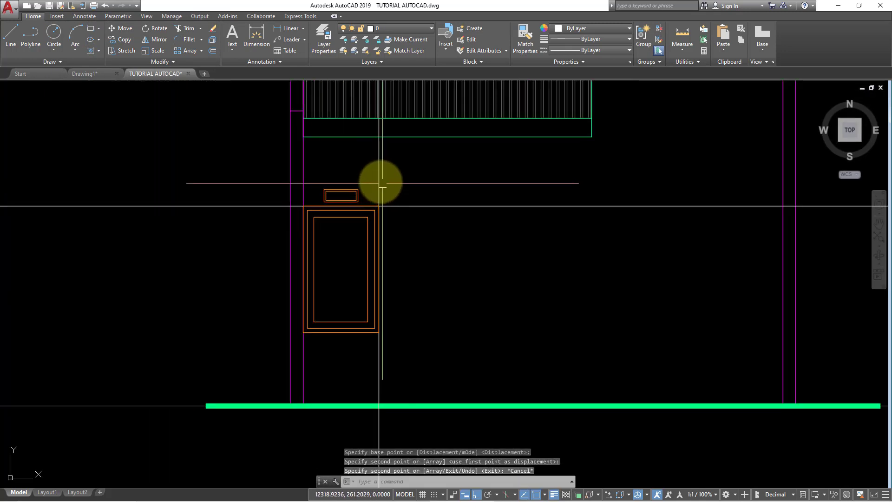
Erase the extra vertical construction line.
left_click(380, 181)
type("E")
key("Return")
scroll(498, 175, "down", 5)
scroll(507, 214, "up", 2)
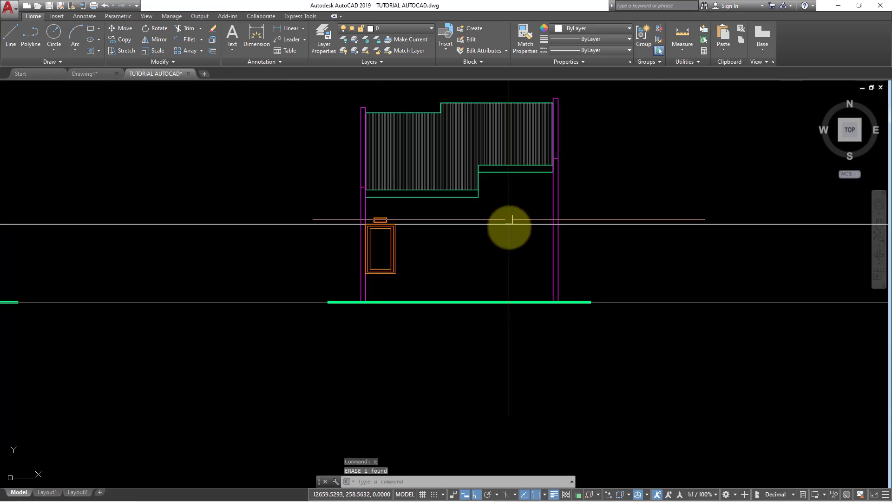
left_click(500, 215)
left_click(515, 225)
Place a vertical construction-line guide at the DAPUR wall edge of the floor plan.
middle_click_drag(511, 271, 496, 290)
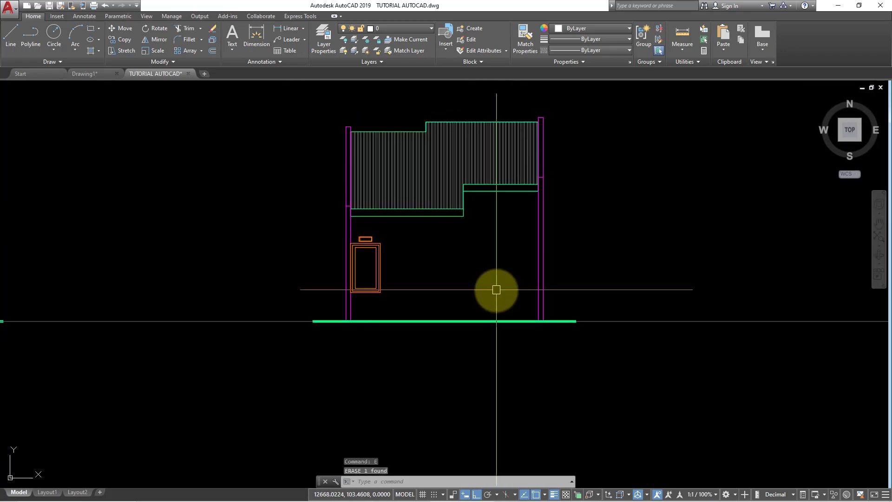
type("XL")
key("Return")
type("V")
key("Return")
scroll(511, 260, "down", 3)
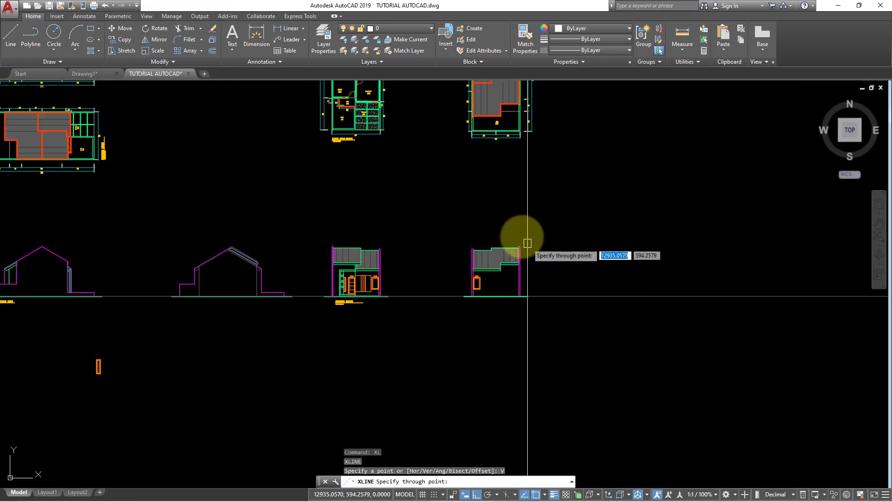
middle_click_drag(524, 239, 494, 309)
scroll(459, 149, "up", 1)
scroll(428, 159, "up", 4)
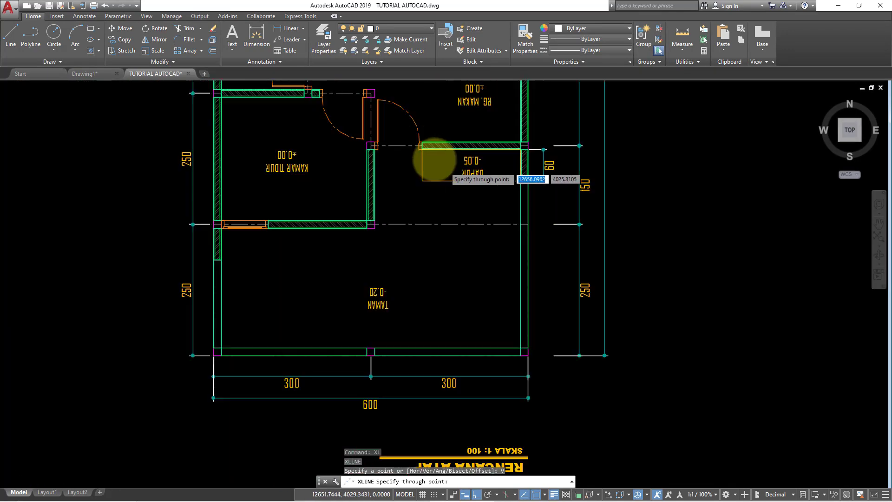
scroll(416, 146, "up", 1)
left_click(410, 140)
scroll(409, 149, "down", 3)
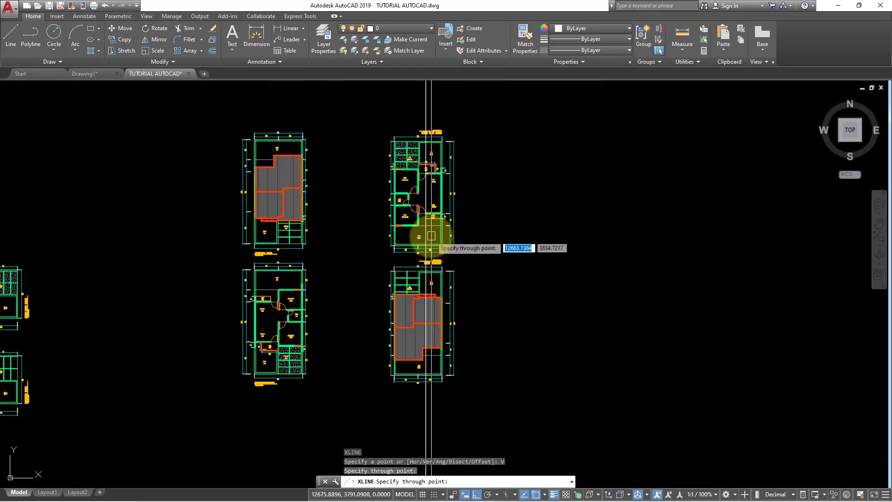
middle_click_drag(340, 247, 372, 204)
scroll(289, 269, "up", 3)
scroll(329, 259, "up", 3)
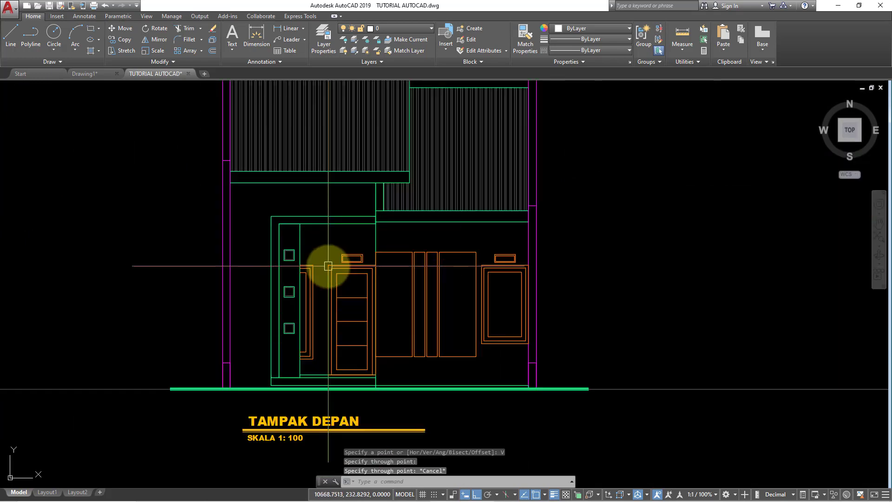
scroll(285, 235, "up", 2)
scroll(279, 243, "down", 5)
key("Escape")
key("Escape")
scroll(414, 265, "up", 2)
scroll(361, 255, "up", 1)
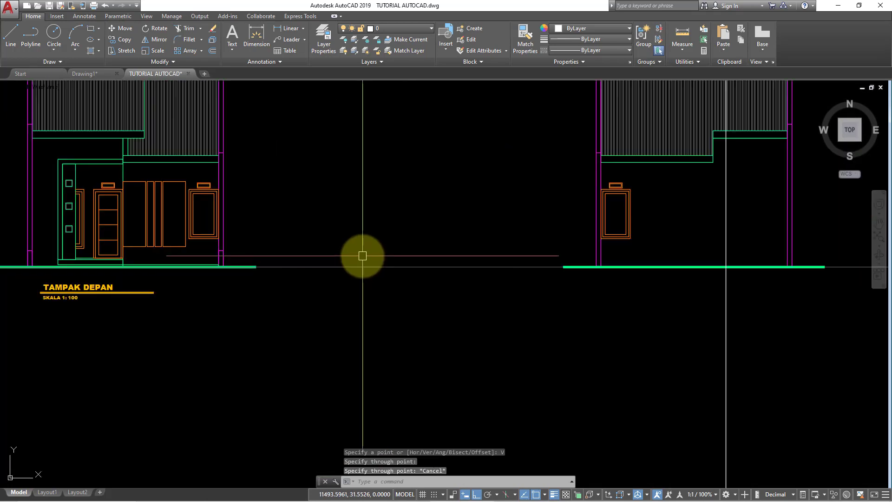
scroll(407, 303, "up", 1)
Start a horizontal XL construction line, then cancel it without placing.
type("XL")
key("Return")
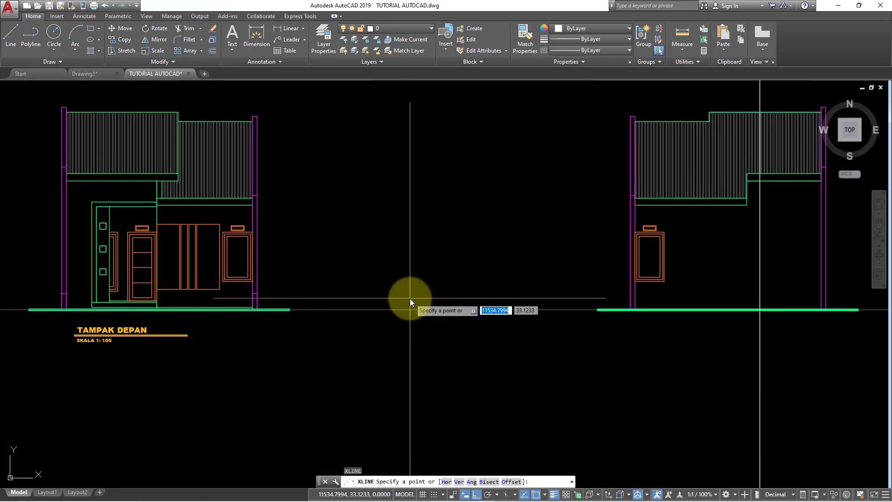
type("H")
key("Return")
scroll(688, 235, "up", 2)
scroll(651, 223, "up", 3)
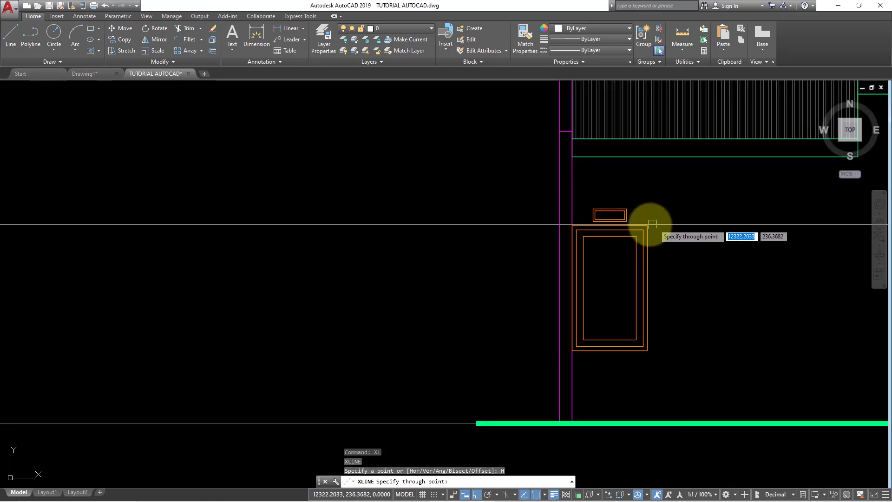
key("Escape")
scroll(665, 271, "down", 6)
scroll(331, 261, "up", 4)
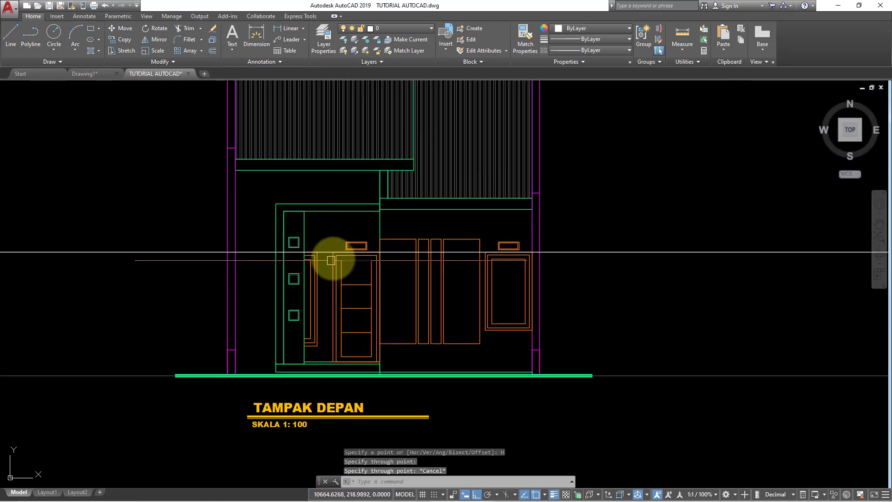
Copy the front door and its vent beside the rear window, then erase the leftover guide.
left_click(349, 253)
left_click(325, 235)
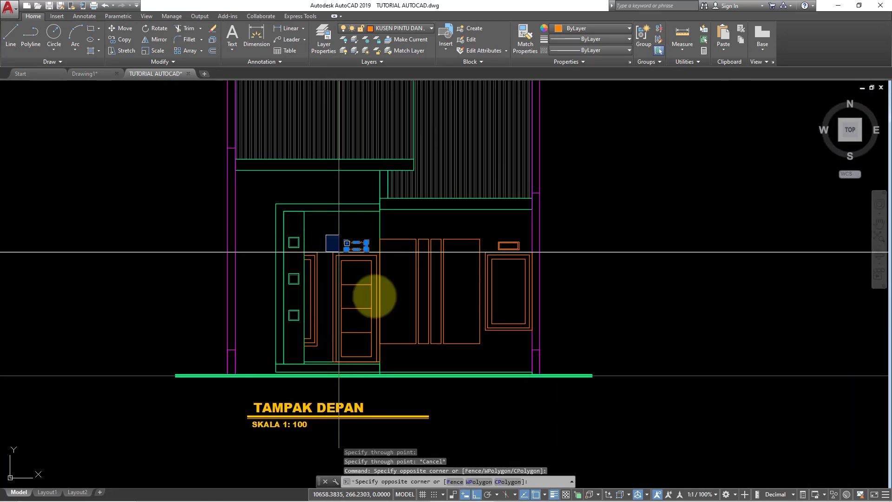
scroll(388, 362, "up", 2)
left_click(382, 365)
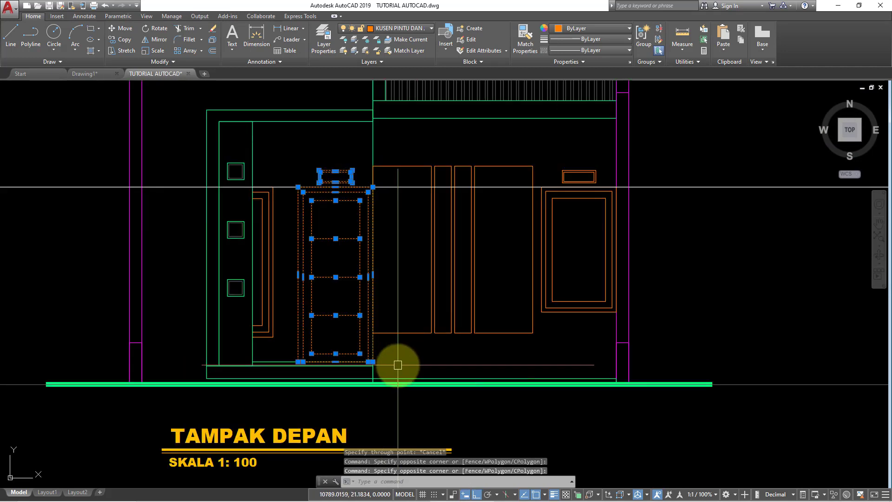
left_click(133, 41)
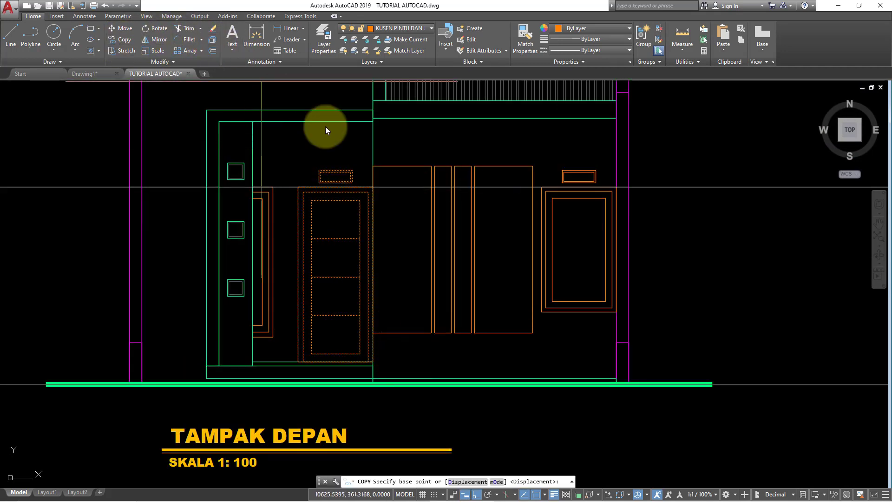
left_click(319, 205)
scroll(225, 256, "down", 5)
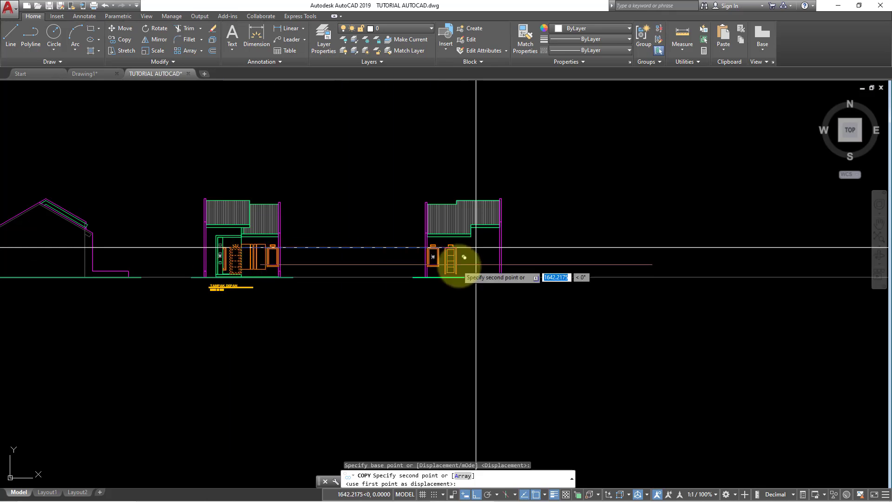
scroll(459, 265, "up", 5)
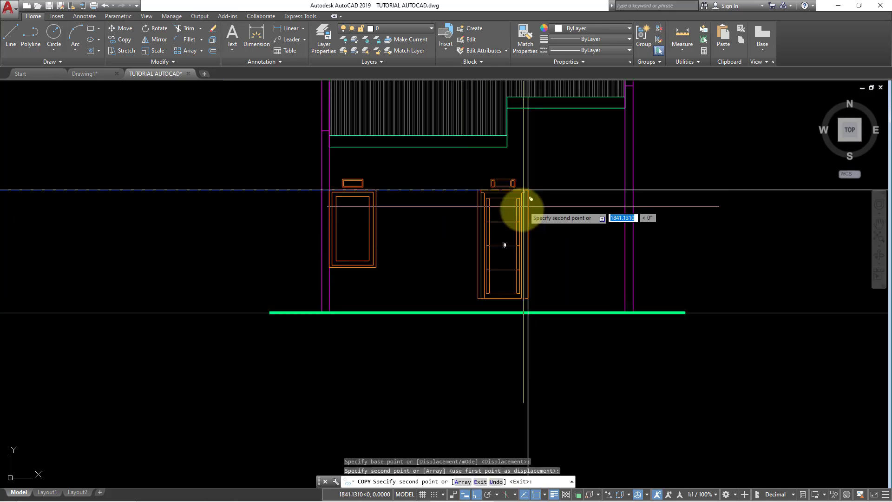
left_click(512, 205)
key("Escape")
scroll(488, 235, "down", 2)
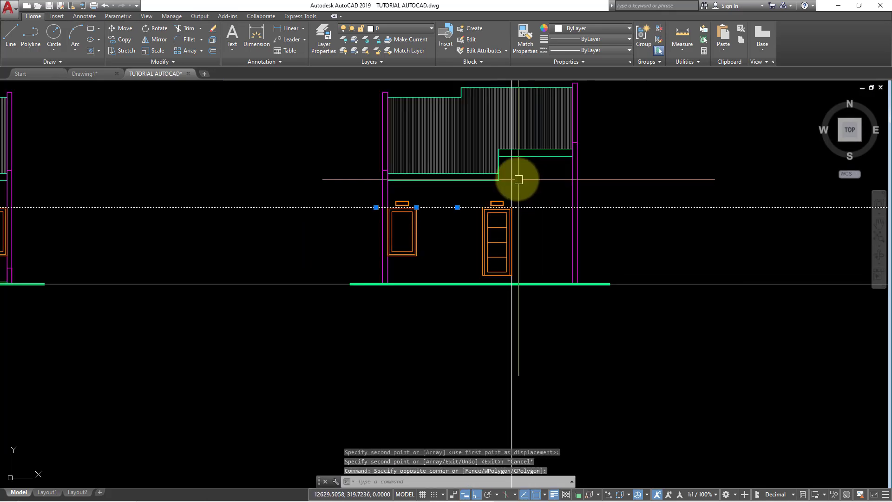
type("E")
key("Return")
scroll(498, 183, "down", 5)
Project a vertical construction line from the floor plan down to the rear elevation.
middle_click_drag(497, 184, 441, 295)
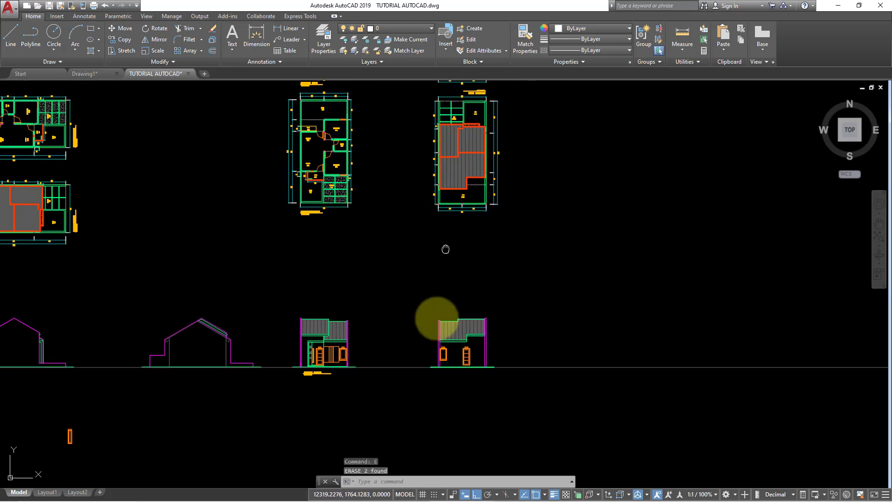
scroll(470, 144, "up", 2)
scroll(442, 155, "up", 3)
scroll(453, 187, "up", 2)
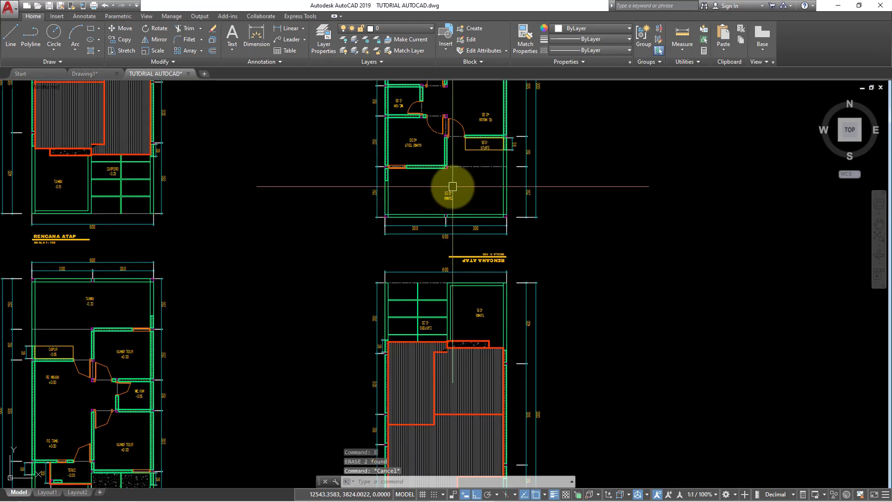
type("XL")
key("Return")
type("v")
key("Return")
scroll(441, 181, "up", 2)
scroll(444, 169, "up", 2)
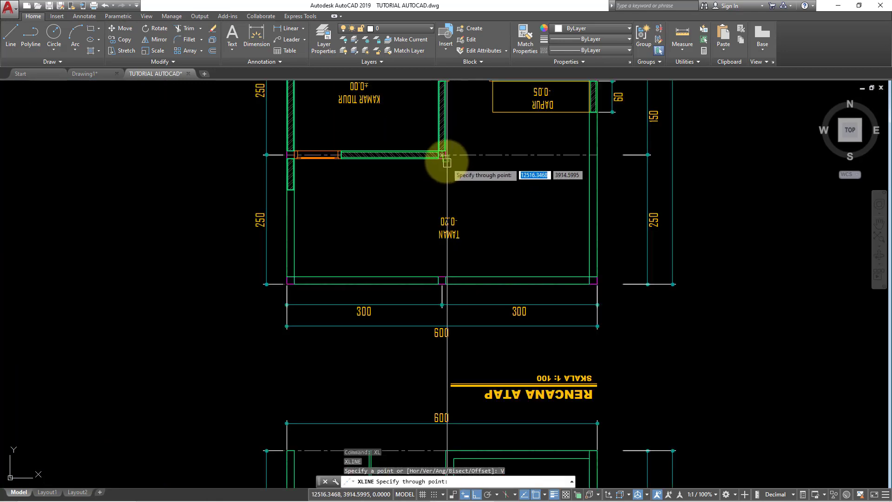
key("Escape")
scroll(442, 155, "down", 5)
scroll(488, 223, "down", 3)
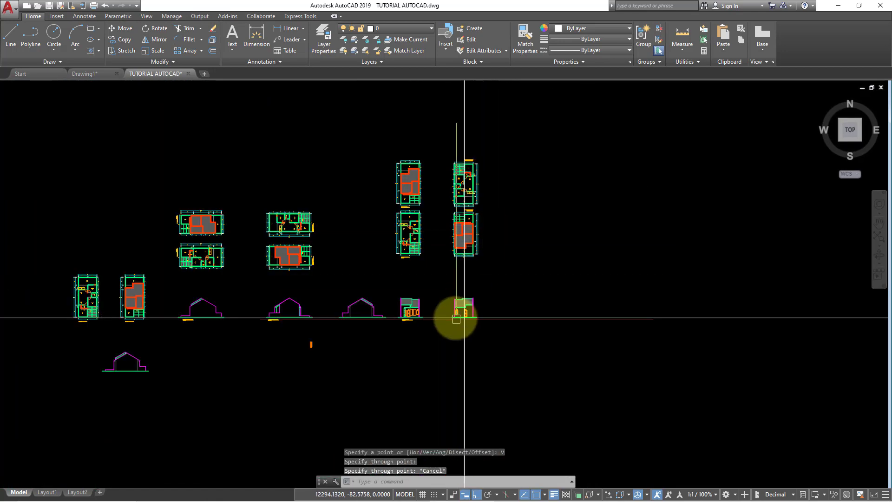
scroll(463, 318, "up", 6)
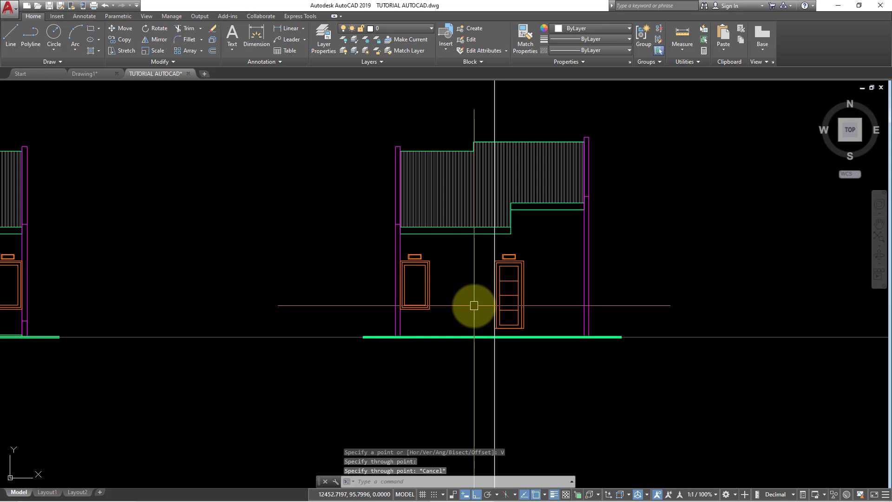
Draw a vertical wall line along the guide from roof edge to ground.
type("l")
key("Return")
scroll(493, 326, "up", 3)
scroll(502, 346, "down", 3)
scroll(506, 325, "up", 3)
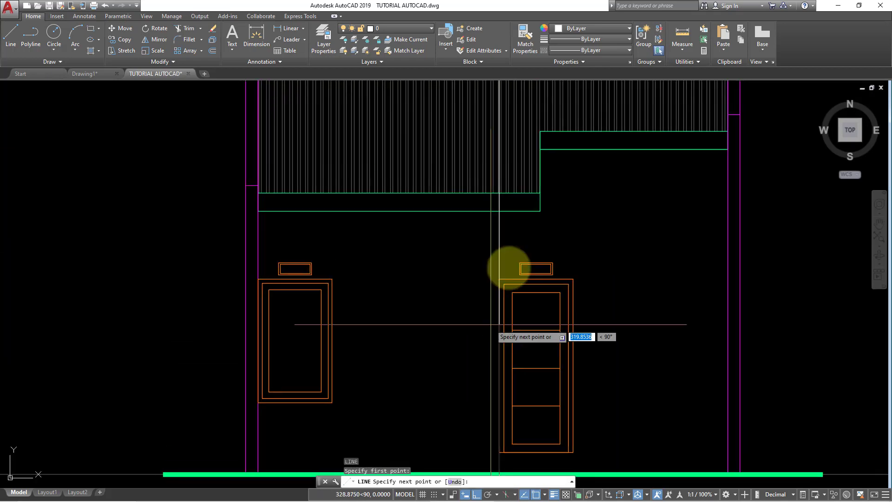
key("Escape")
Erase the vertical construction guide line.
left_click(501, 205)
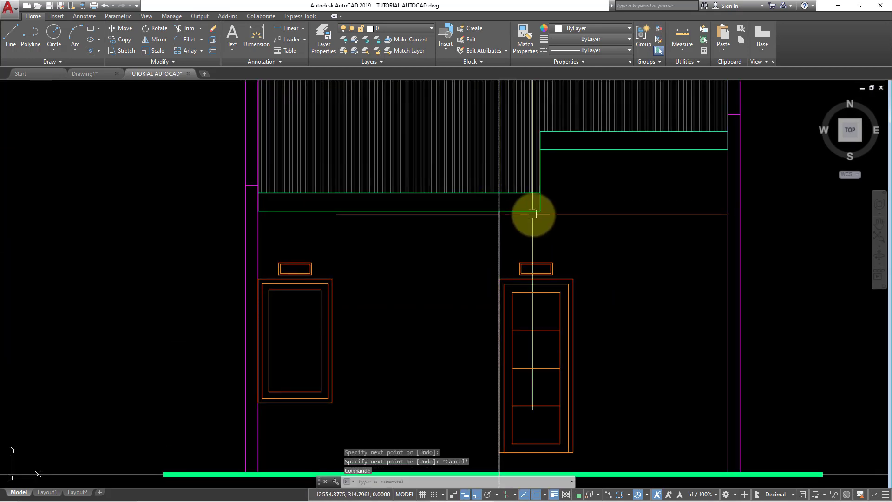
type("e")
key("Return")
scroll(581, 209, "down", 4)
key("Escape")
scroll(620, 249, "up", 2)
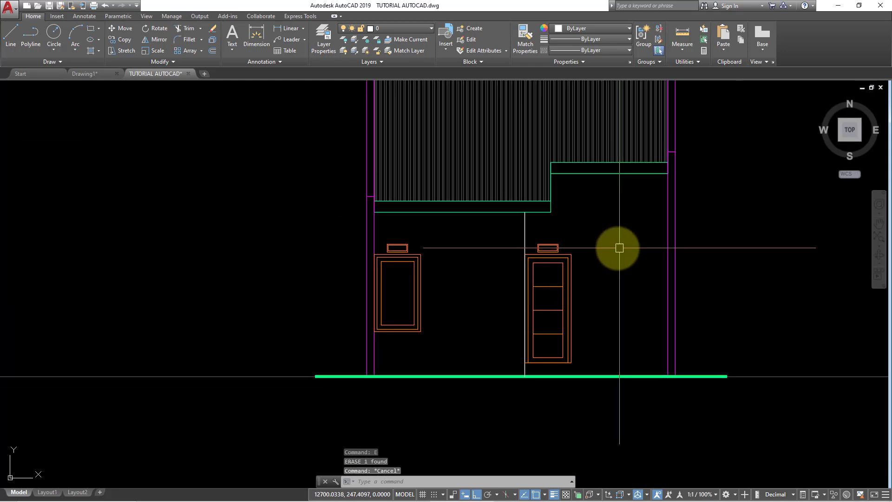
Match the new wall line's properties to the green fascia line.
key("Return")
left_click(524, 218)
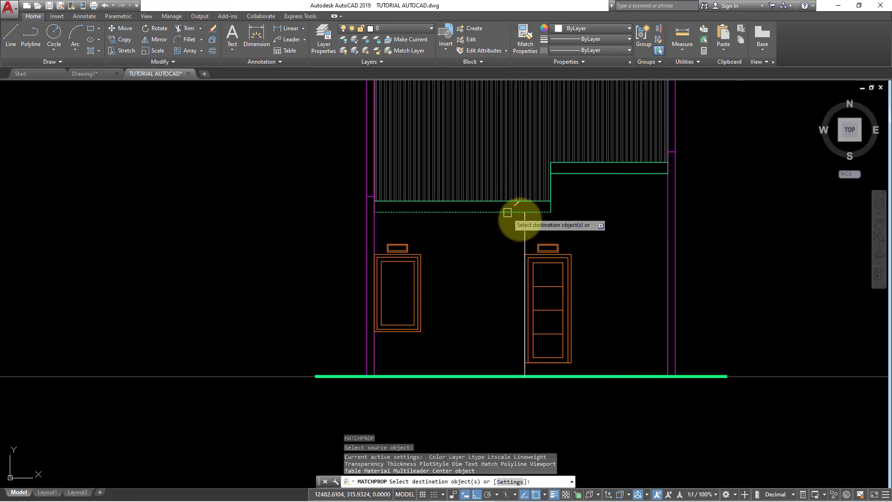
key("Escape")
scroll(598, 277, "down", 1)
scroll(578, 303, "up", 1)
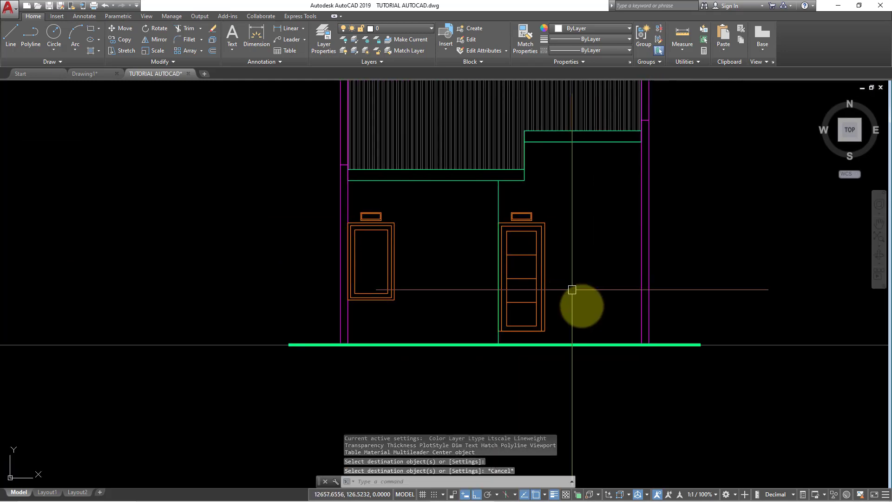
type("L")
key("Return")
scroll(535, 343, "up", 3)
Erase the stray horizontal line beside the rear elevation's door.
scroll(460, 312, "up", 1)
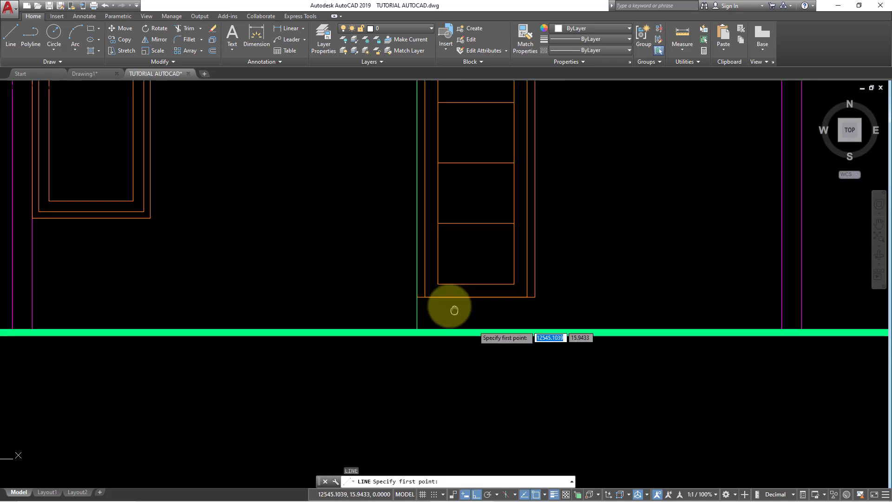
key("Escape")
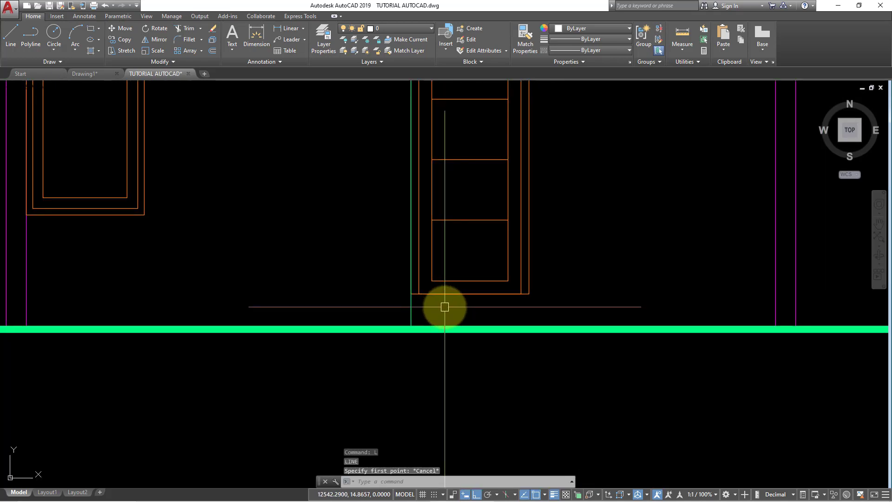
key("Return")
left_click(411, 294)
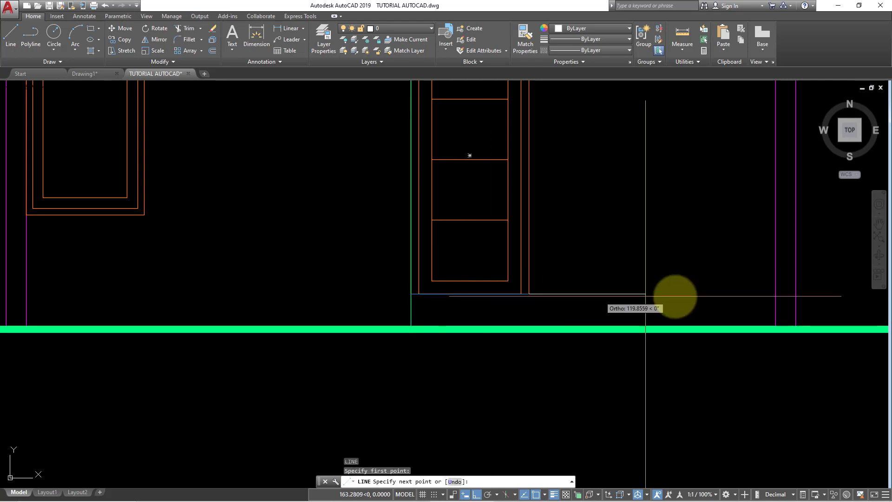
scroll(753, 307, "up", 3)
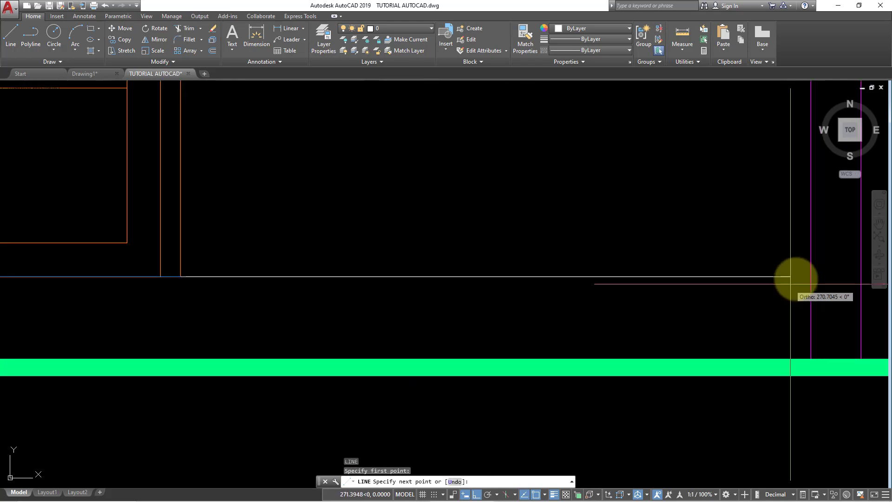
scroll(811, 277, "down", 3)
key("Escape")
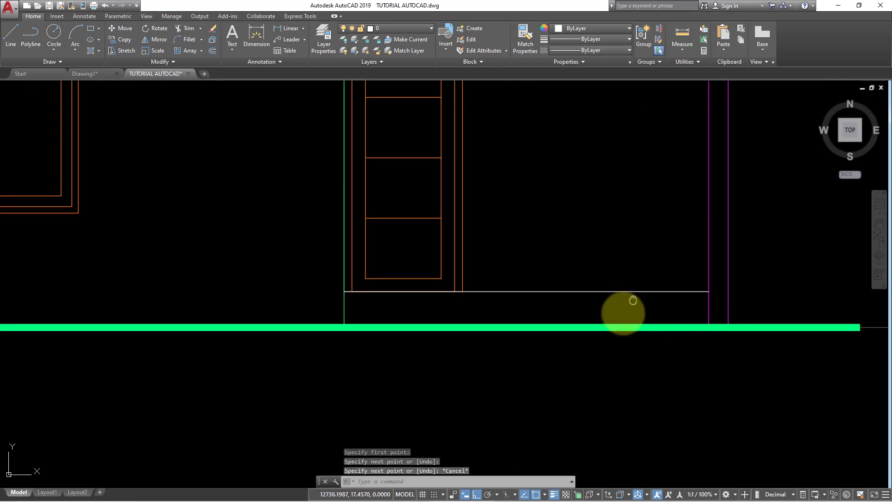
left_click(632, 309)
left_click(599, 259)
type("e")
key("Return")
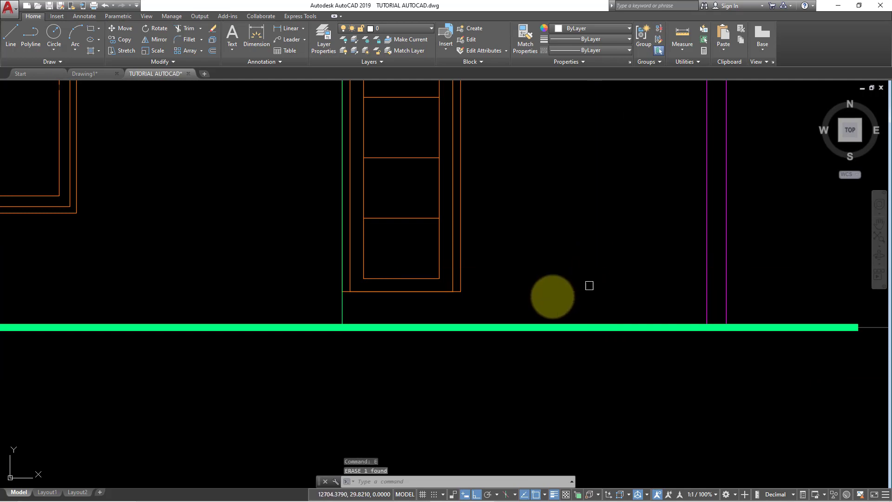
Place a horizontal construction guide line across the rear elevation.
scroll(459, 317, "up", 2)
scroll(458, 317, "up", 2)
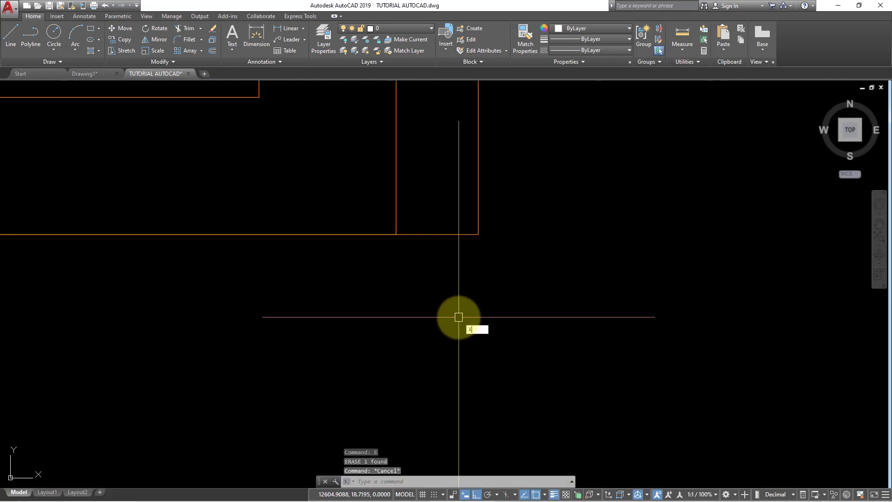
type("l")
key("Return")
type("h")
key("Return")
left_click(479, 235)
key("Escape")
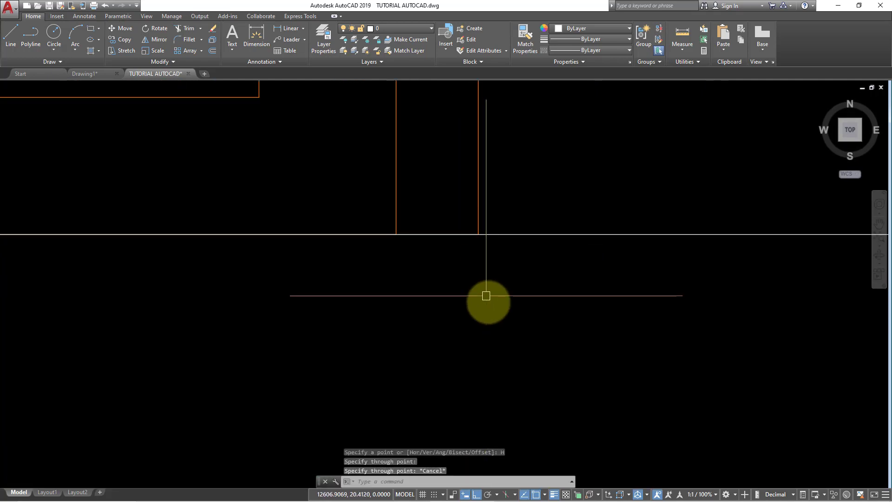
scroll(486, 296, "down", 2)
scroll(502, 319, "down", 2)
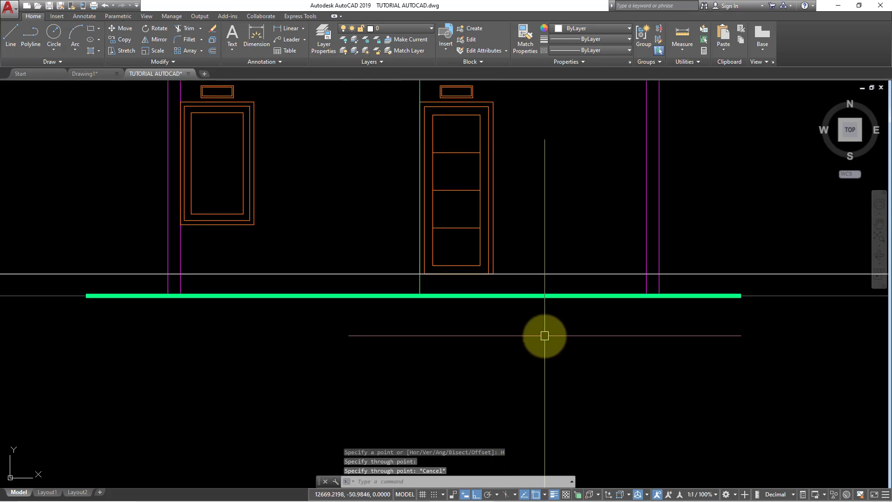
Offset a copy of the horizontal guide, then delete the extra guide line.
type("o")
key("Return")
key("Return")
scroll(539, 306, "up", 2)
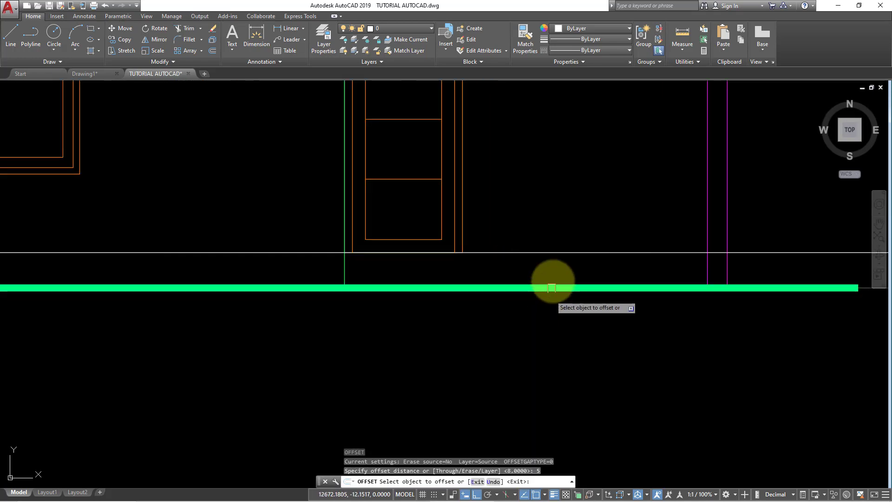
left_click(552, 252)
key("Escape")
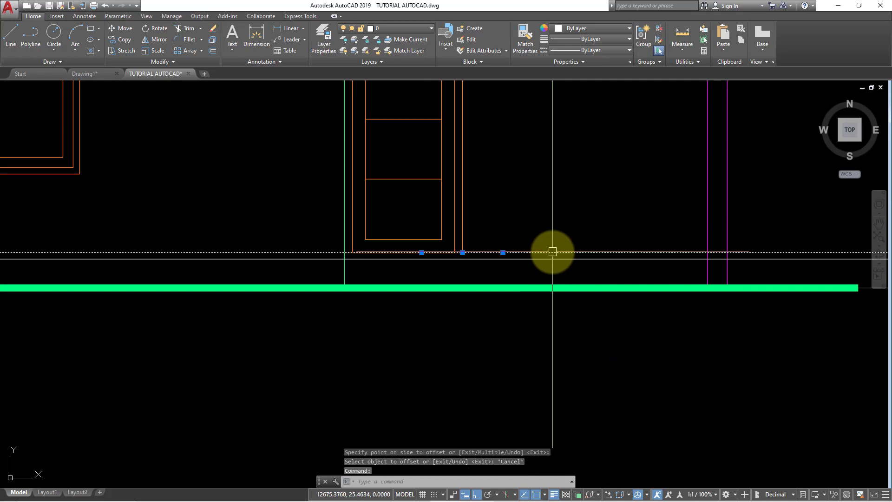
type("E")
key("Return")
type("RE")
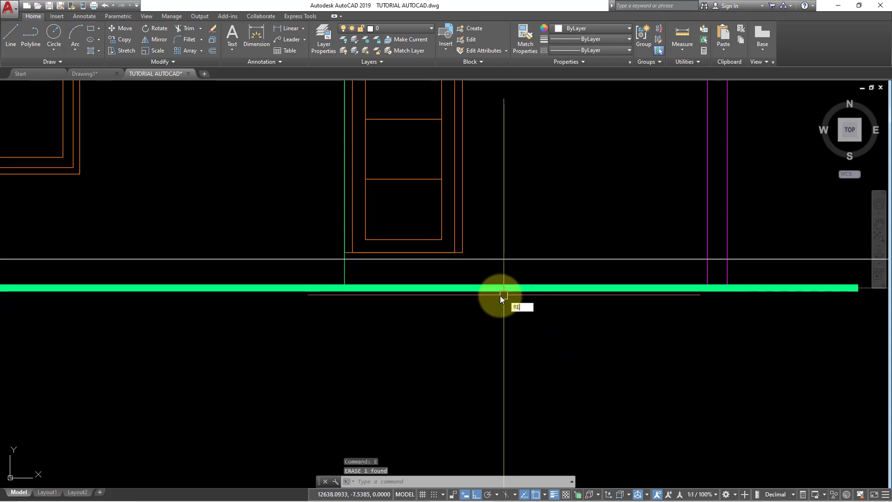
Draw the step rectangle from the door edge to the right wall, then pan out to both elevations.
type("c")
key("Return")
left_click(344, 259)
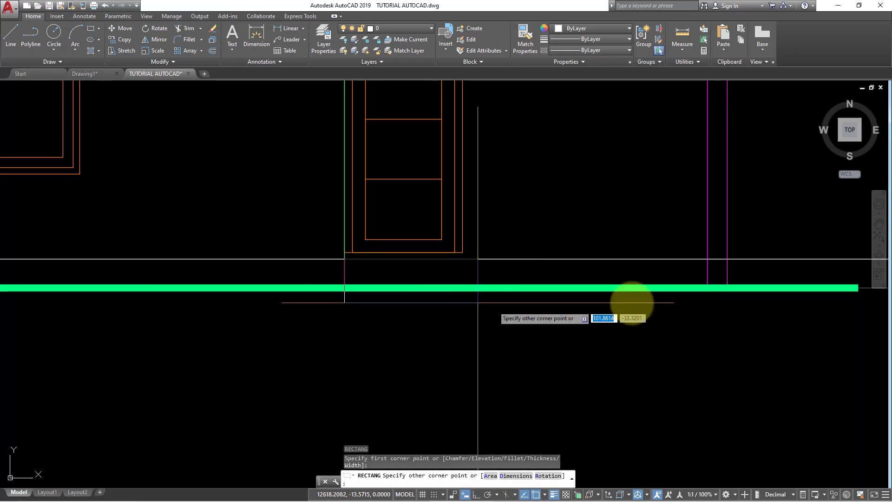
left_click(707, 282)
scroll(673, 331, "down", 2)
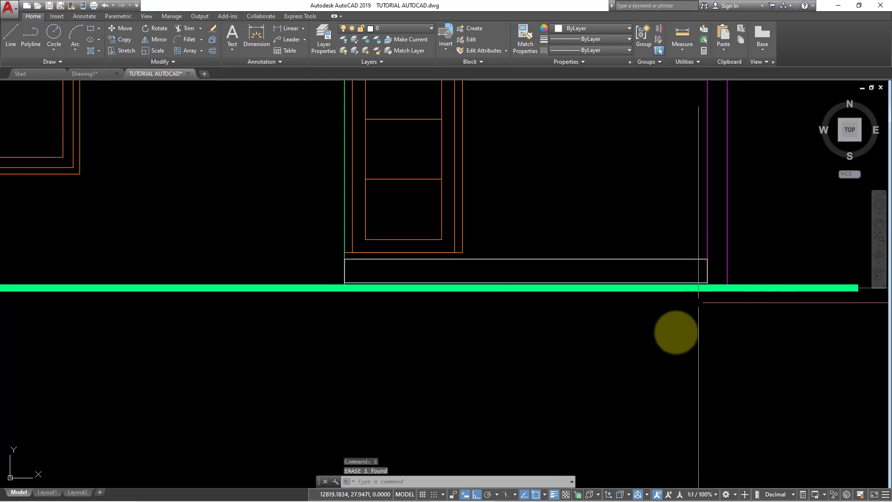
scroll(638, 361, "down", 3)
mouse_move(637, 361)
middle_mouse_down()
mouse_move(597, 368)
mouse_move(606, 344)
middle_mouse_up()
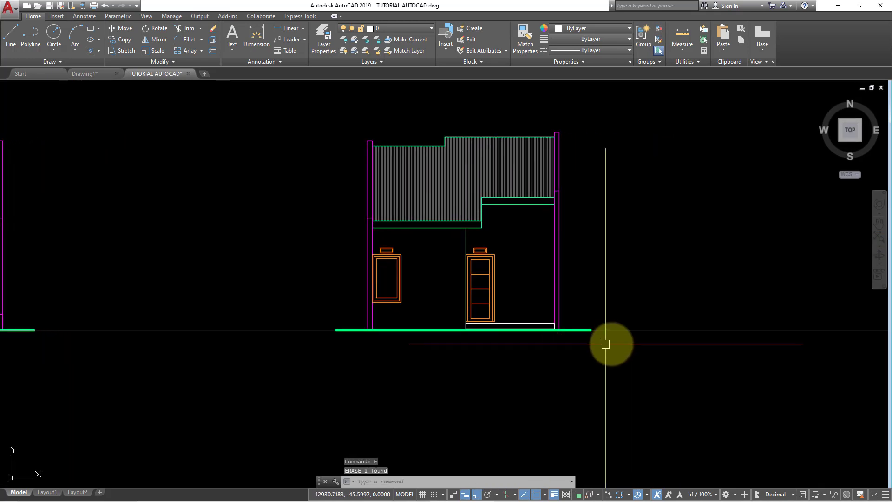
middle_click_drag(536, 356, 526, 363)
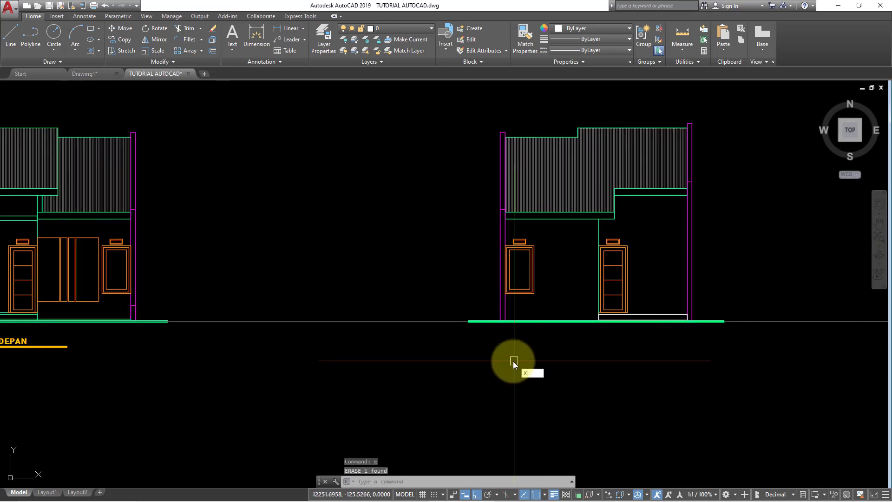
Place a horizontal construction line at the base of the rear elevation.
type("l")
key("Return")
type("h")
key("Return")
scroll(513, 361, "down", 5)
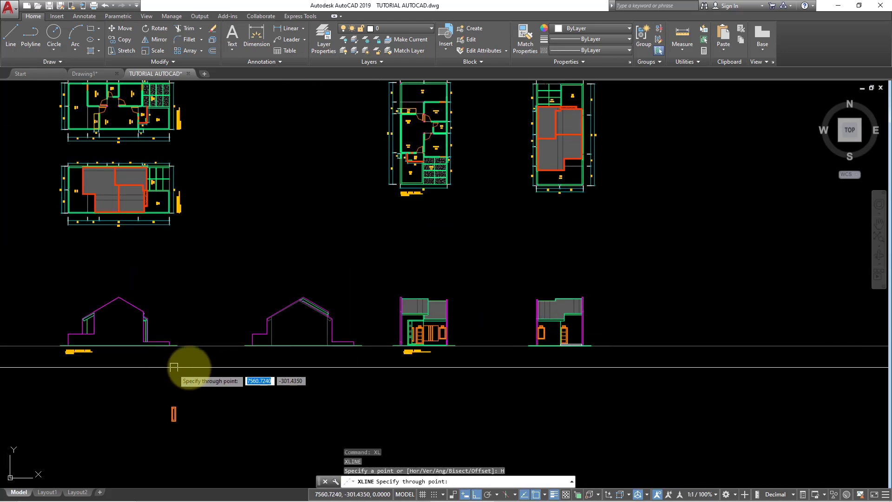
scroll(55, 333, "up", 3)
left_click(25, 324)
scroll(28, 325, "down", 4)
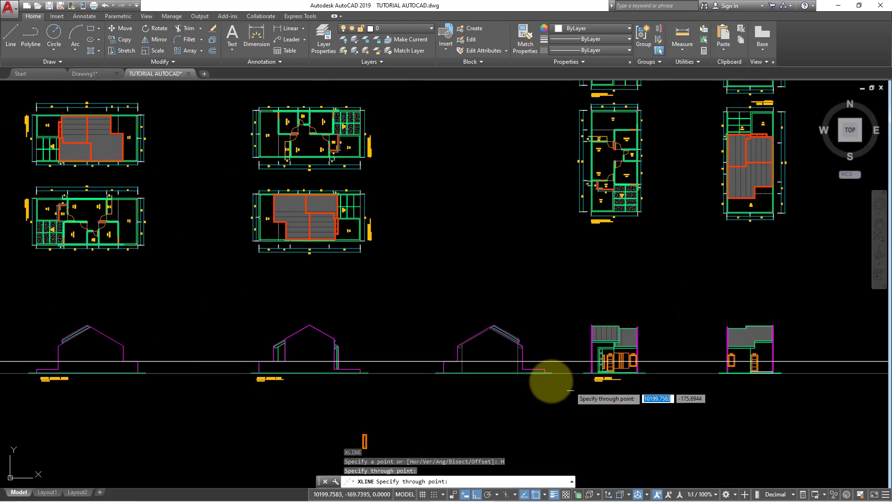
scroll(650, 372, "up", 3)
scroll(550, 295, "up", 1)
scroll(592, 290, "up", 2)
key("Escape")
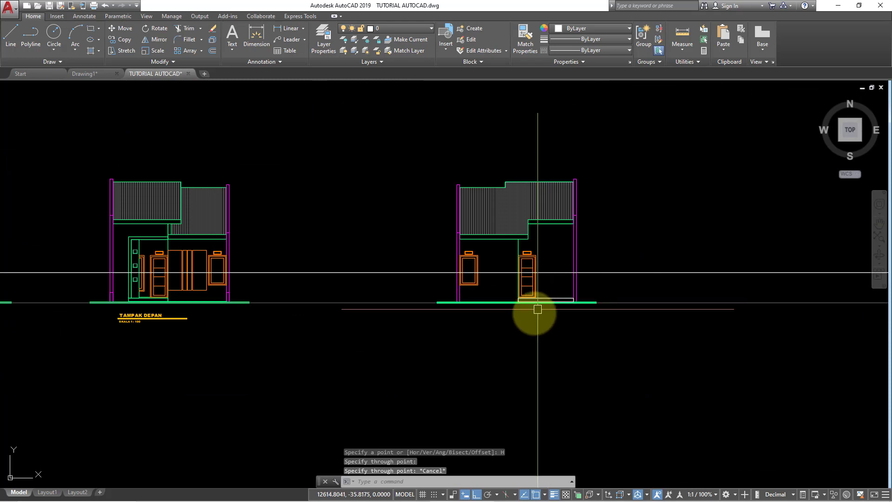
key("Escape")
Draw 15 by 150 column rectangles at the left and right wall bases.
type("C")
key("Return")
scroll(465, 288, "up", 2)
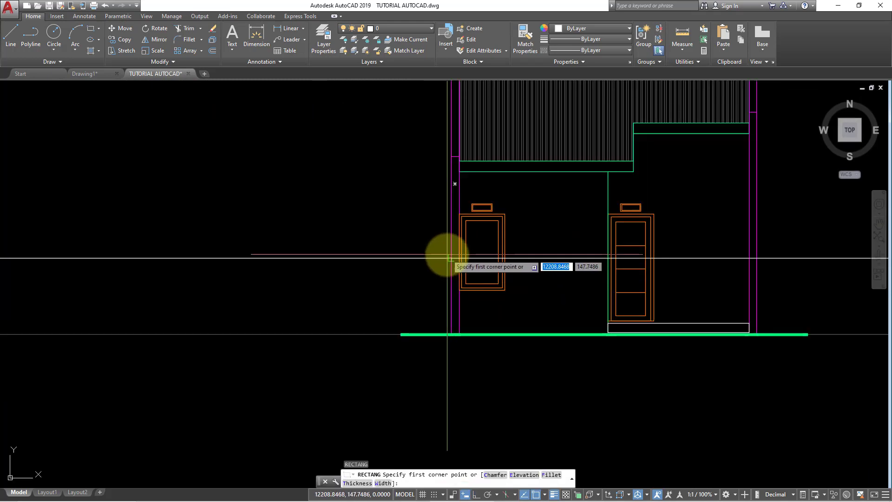
left_click(460, 335)
key("Return")
key("Return")
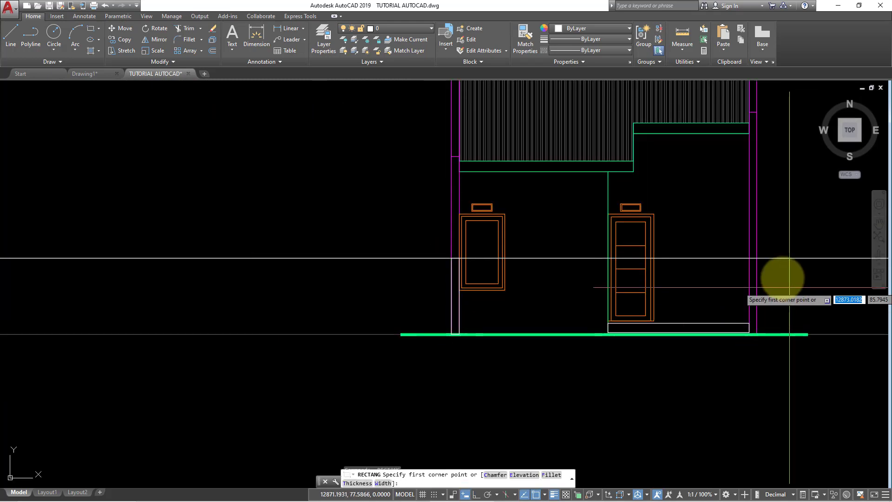
left_click(749, 258)
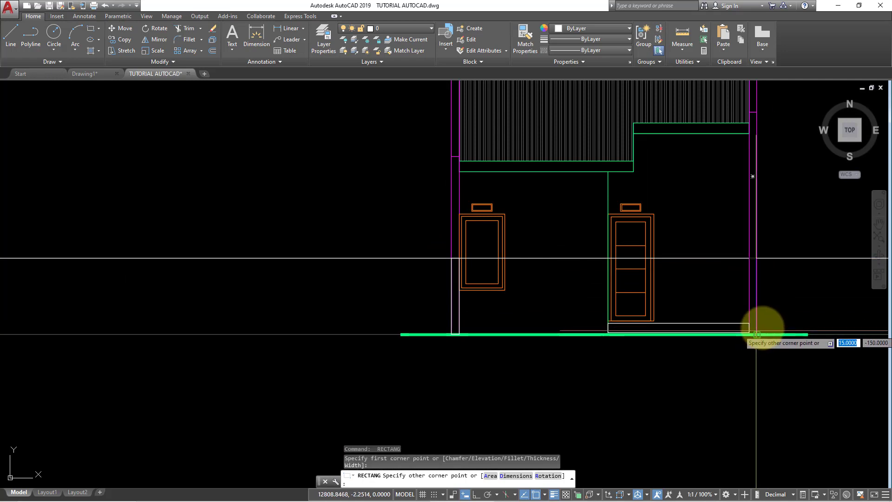
key("Return")
left_click(802, 274)
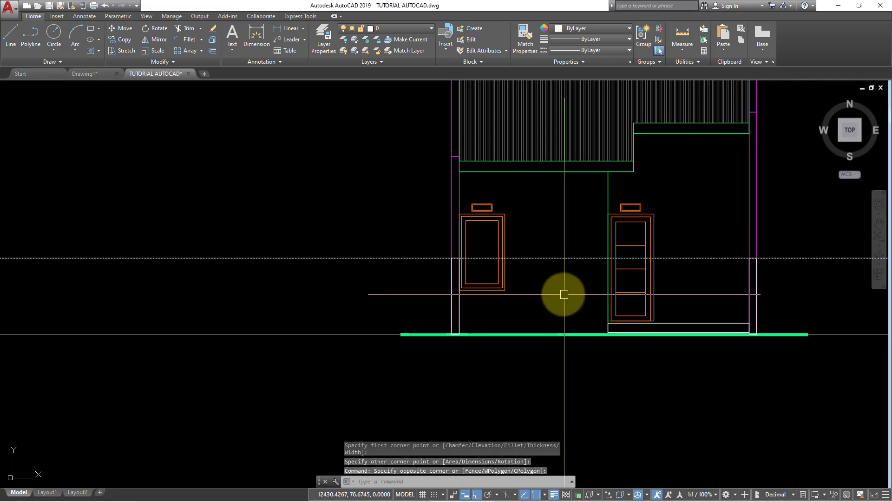
key("Escape")
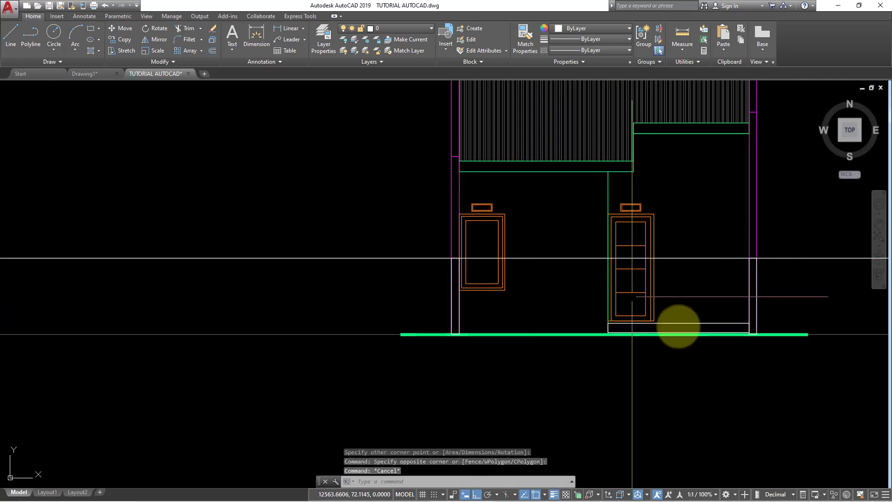
Erase the long horizontal construction line and bring the rear elevation back into view.
left_click(693, 279)
left_click(676, 251)
type("e")
key("Return")
middle_click_drag(677, 249, 573, 294)
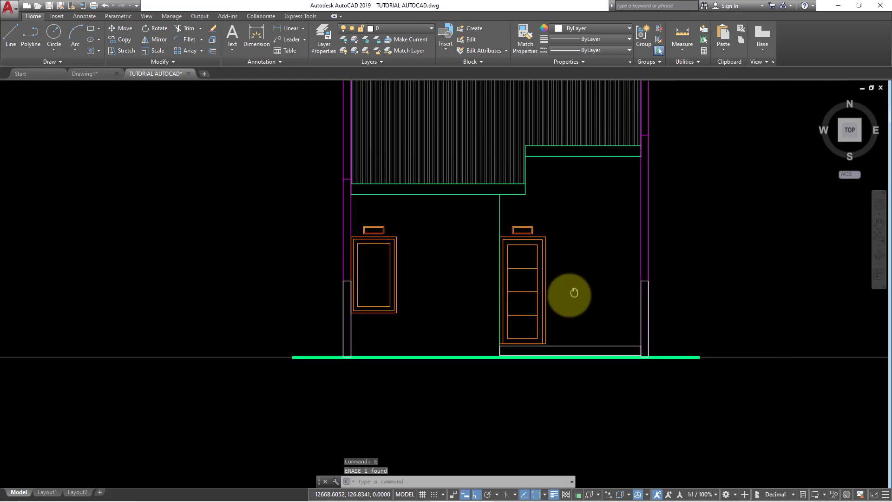
scroll(601, 302, "down", 2)
Start a vertical construction line and pan over to the floor plans for reference.
type("xl")
key("Return")
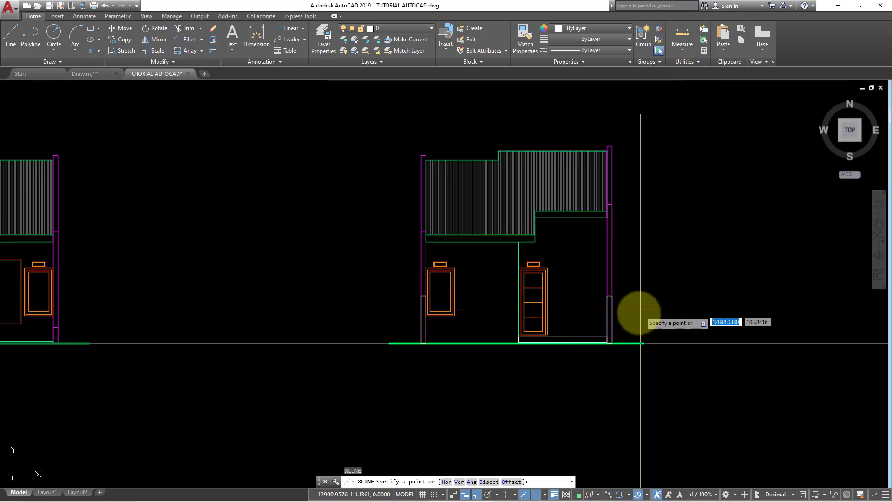
type("v")
key("Return")
scroll(645, 301, "down", 4)
mouse_move(647, 219)
middle_mouse_down()
mouse_move(591, 298)
mouse_move(534, 213)
middle_mouse_up()
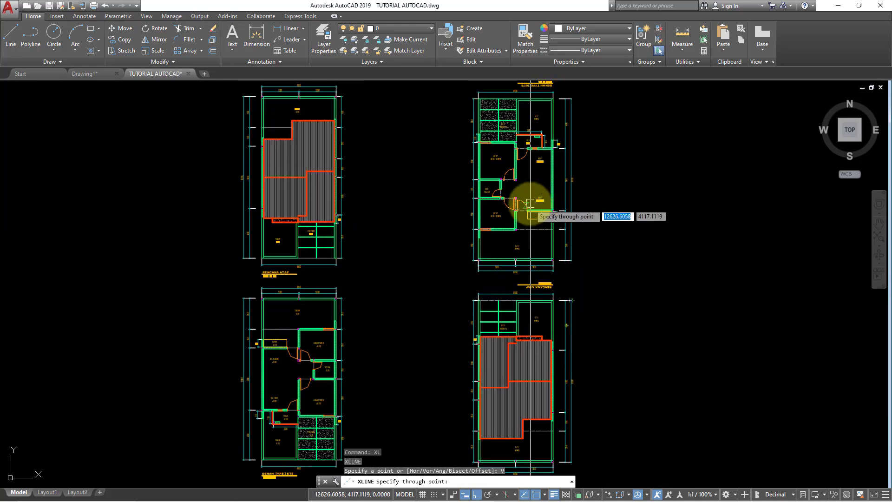
scroll(525, 245, "up", 5)
scroll(577, 186, "down", 5)
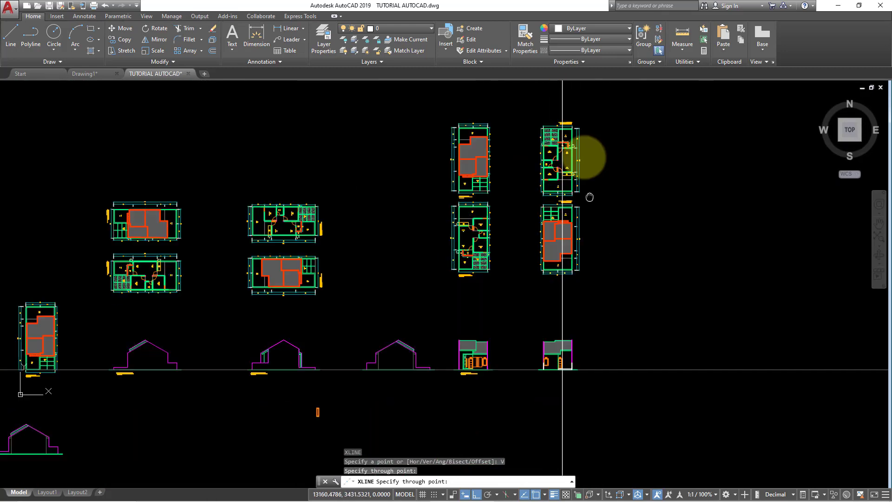
scroll(548, 294, "up", 2)
scroll(556, 337, "up", 4)
scroll(556, 337, "down", 1)
scroll(537, 310, "up", 3)
key("Escape")
type("XL")
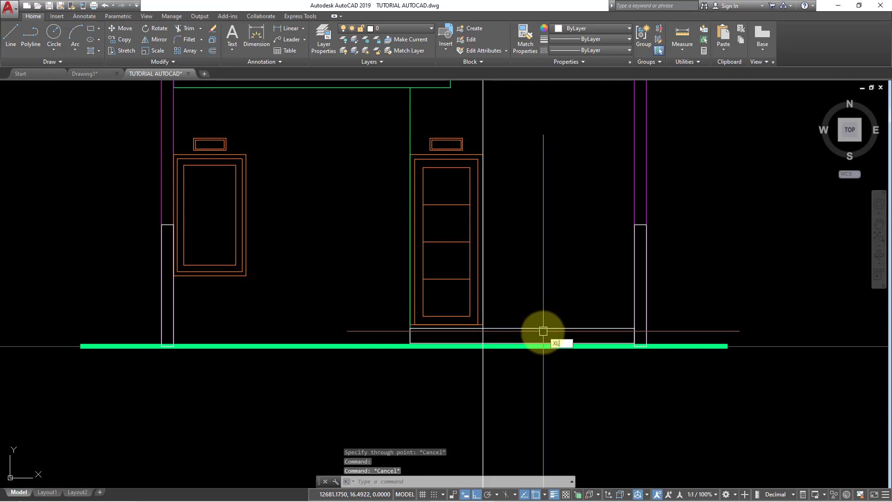
Place a horizontal construction line level with the top of the terrace step.
key("Return")
type("h")
key("Return")
left_click(634, 328)
key("Escape")
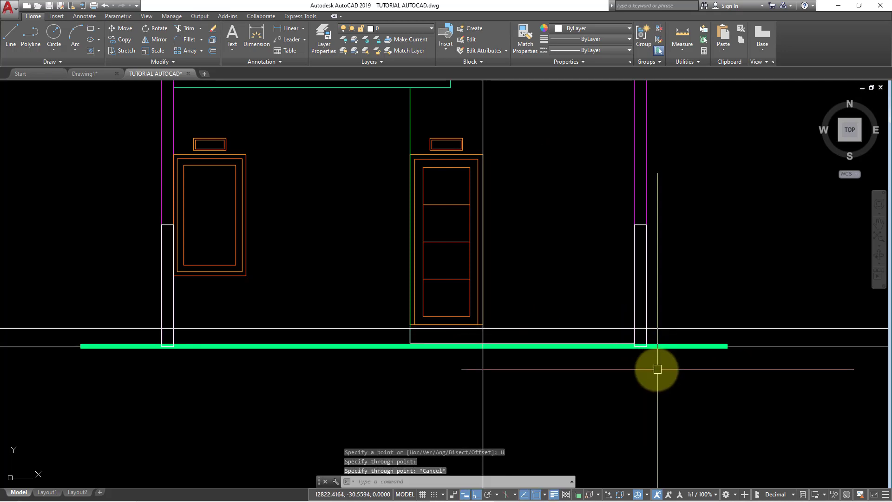
key("Return")
key("Return")
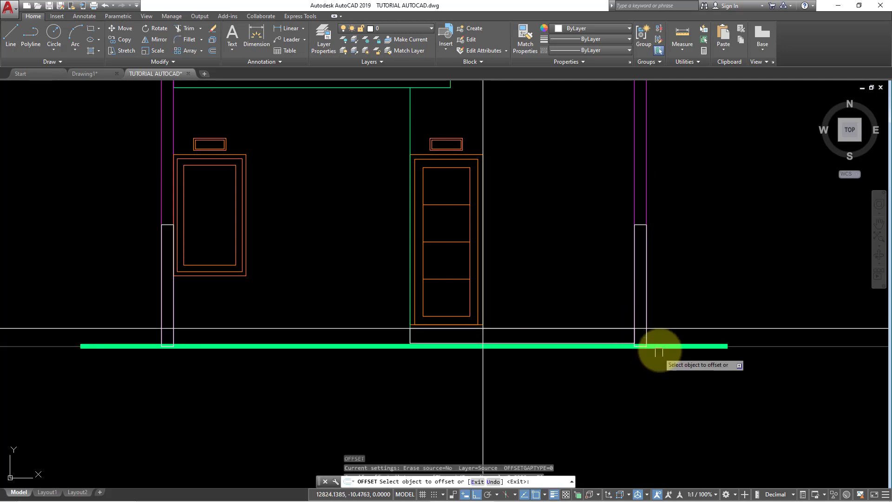
Offset horizontal guide copies 70 units and 10 units upward.
left_click(684, 327)
left_click(618, 295)
key("Escape")
scroll(547, 311, "up", 4)
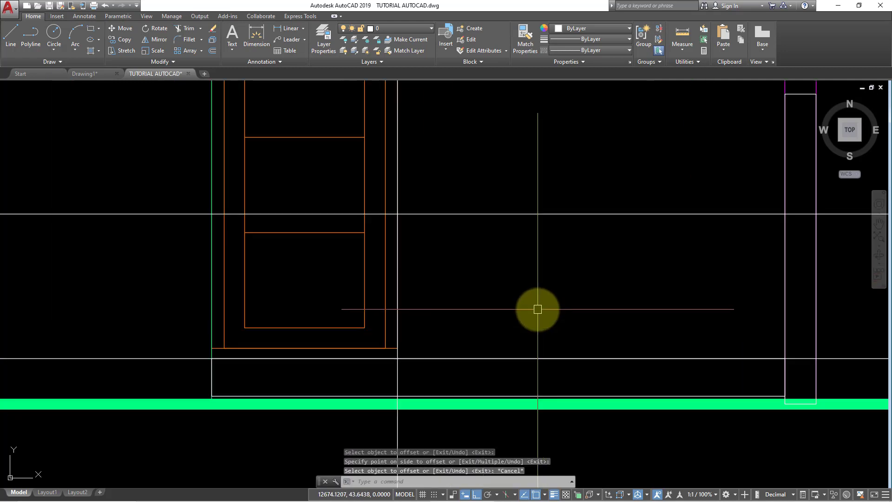
key("Return")
type("10")
key("Return")
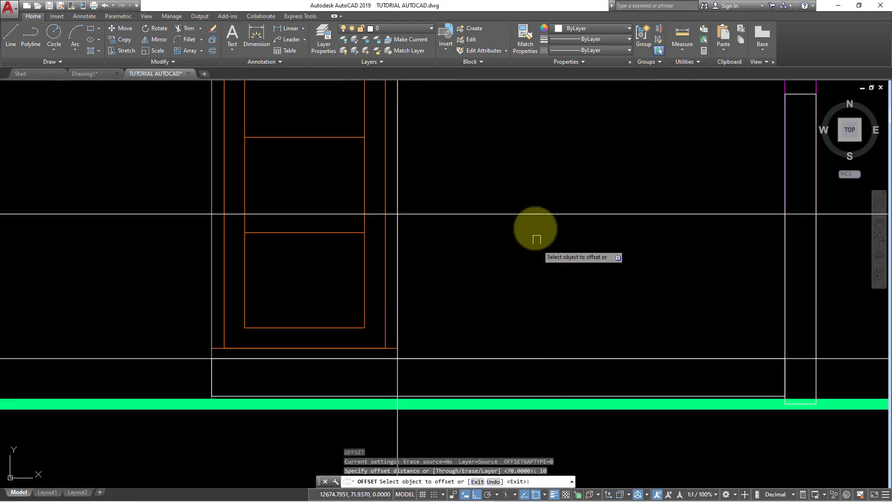
left_click(535, 214)
left_click(529, 272)
key("Escape")
type("O")
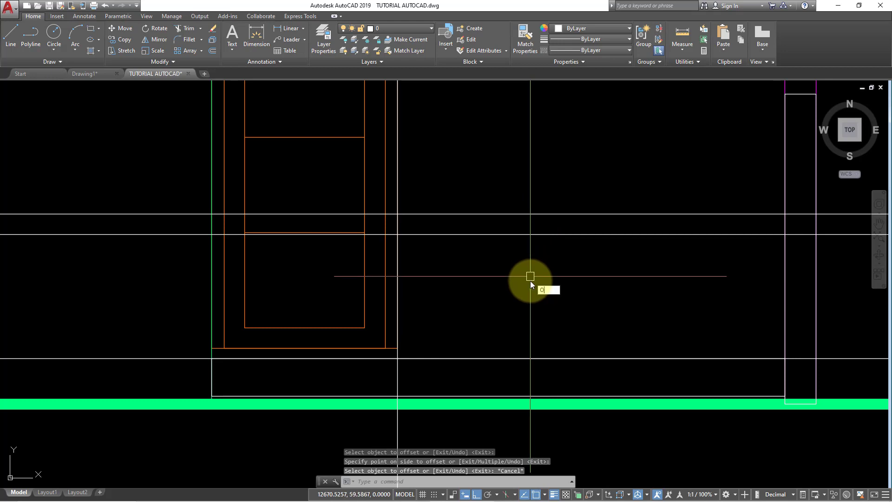
Offset the vertical guide line 15 units to the right.
key("Return")
type("15")
key("Return")
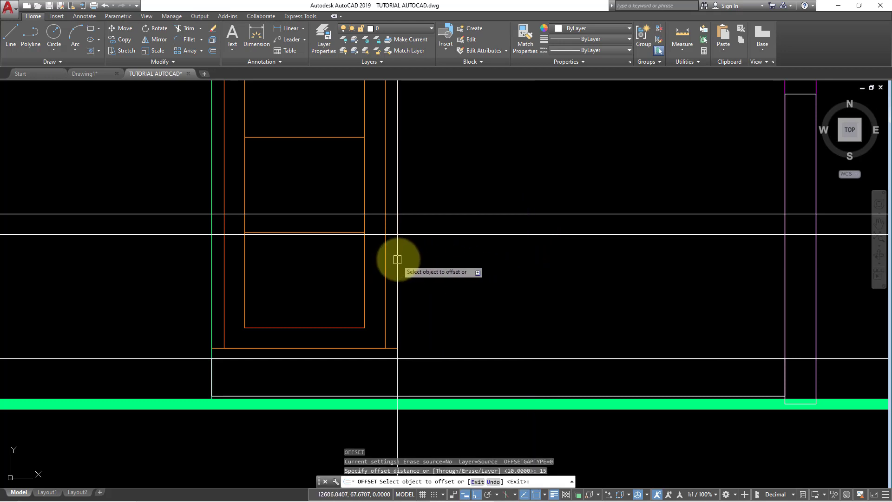
left_click(397, 260)
left_click(460, 263)
key("Escape")
type("PL")
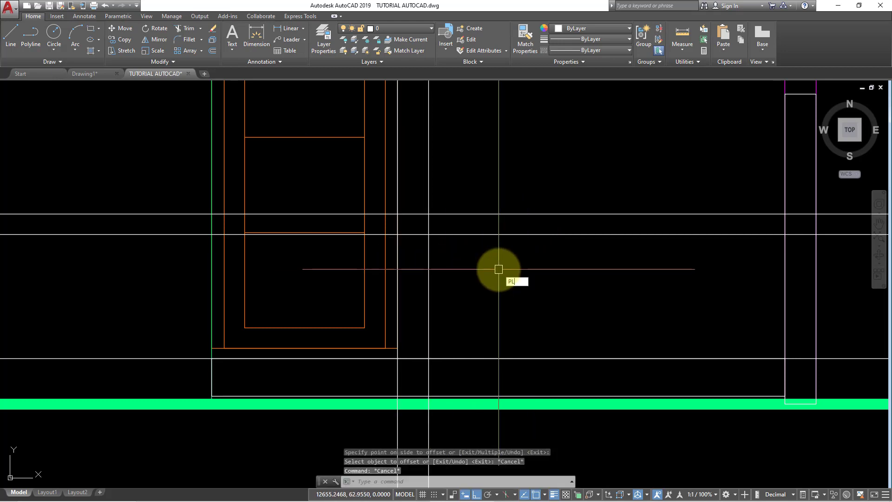
Trace a closed polyline step outline along the guide intersections down to the ground line.
key("Return")
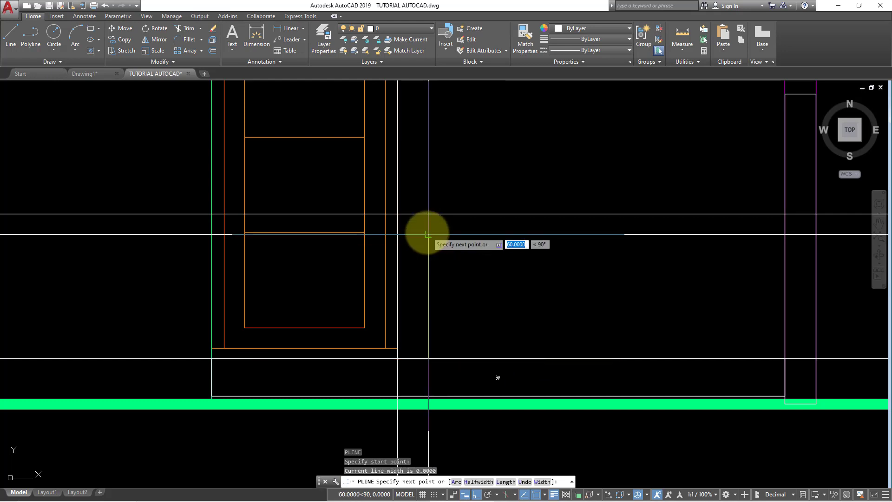
left_click(429, 234)
left_click(785, 234)
left_click(785, 218)
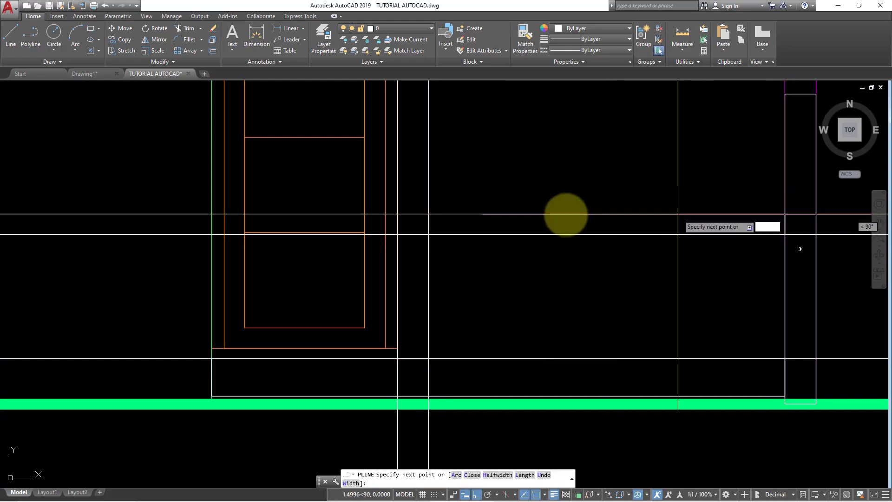
left_click(396, 214)
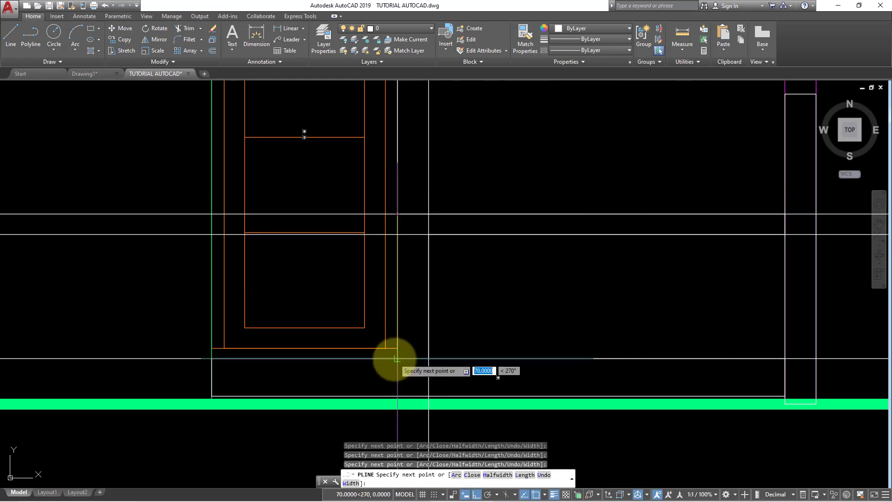
left_click(397, 396)
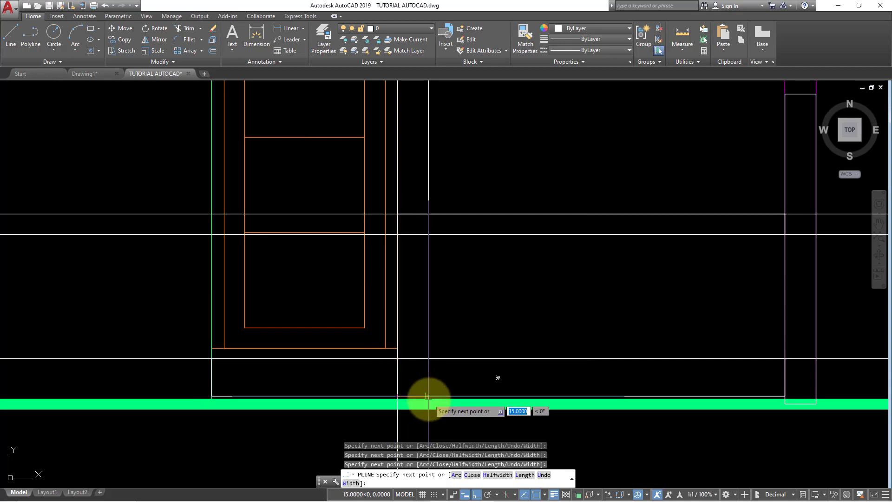
key("Return")
scroll(429, 403, "down", 2)
Erase the dashed guide lines and the long horizontal construction line.
scroll(458, 361, "down", 2)
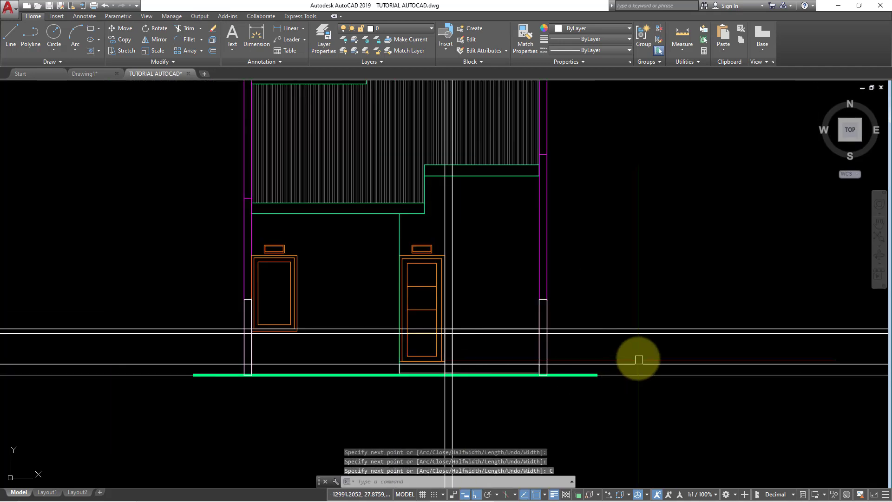
left_click(619, 298)
type("E")
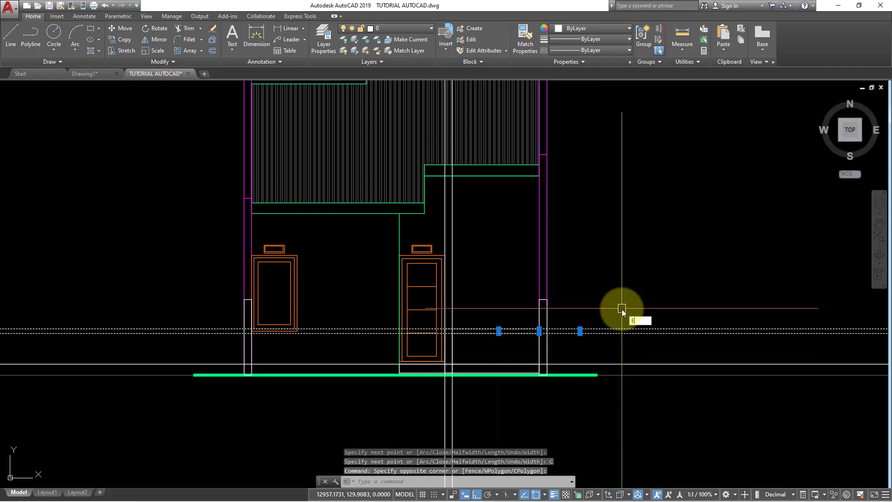
key("Return")
scroll(632, 354, "up", 2)
left_click(630, 373)
key("Return")
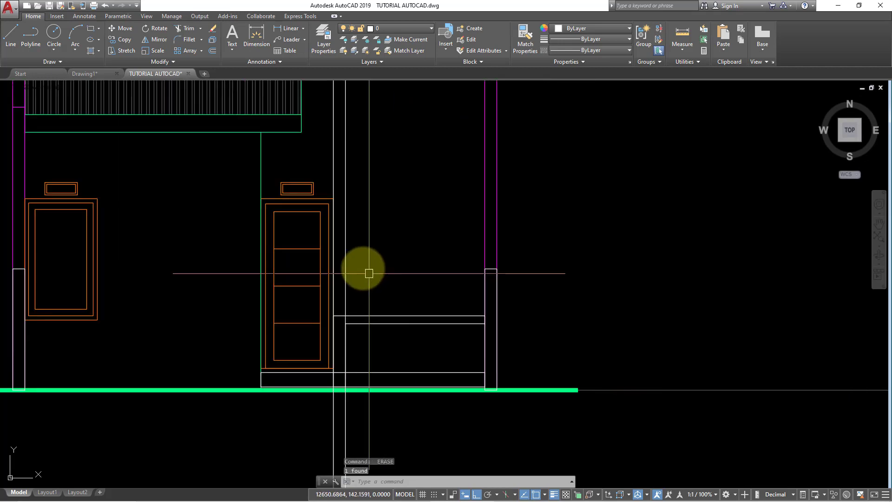
scroll(349, 185, "down", 4)
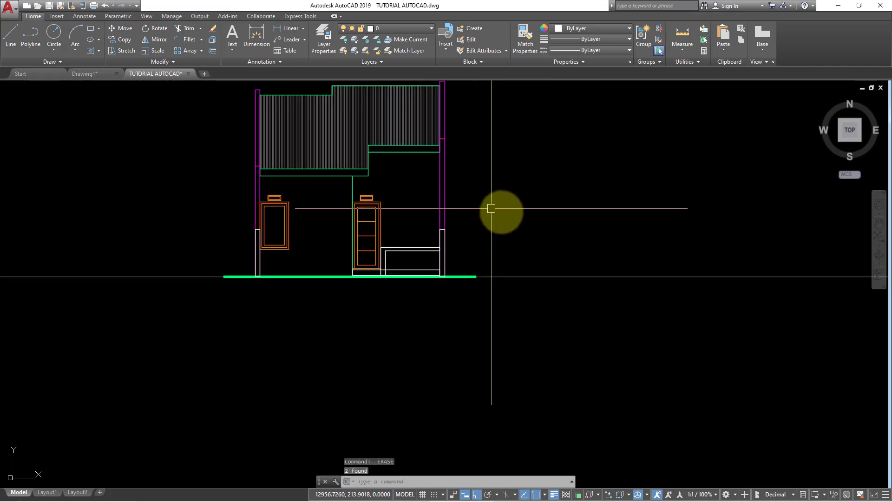
mouse_move(492, 205)
middle_mouse_down()
mouse_move(683, 291)
mouse_move(789, 274)
middle_mouse_up()
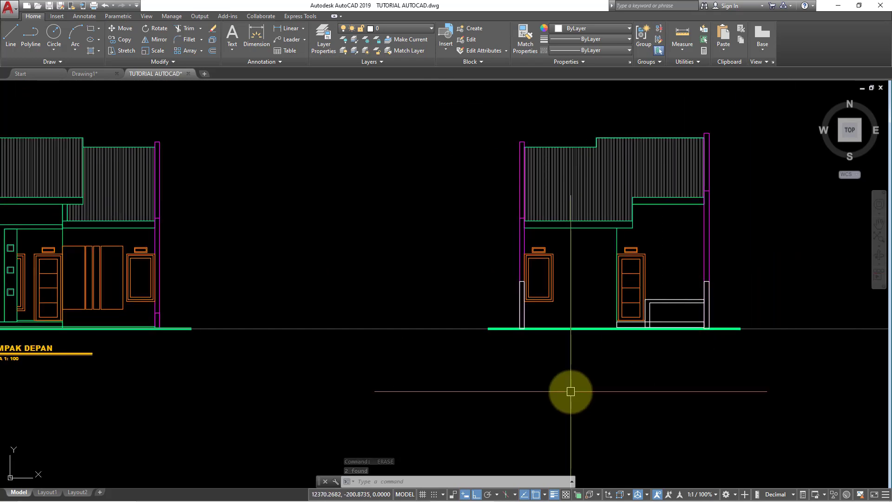
Move the two L-shaped terrace outlines down onto the step.
scroll(675, 339, "up", 4)
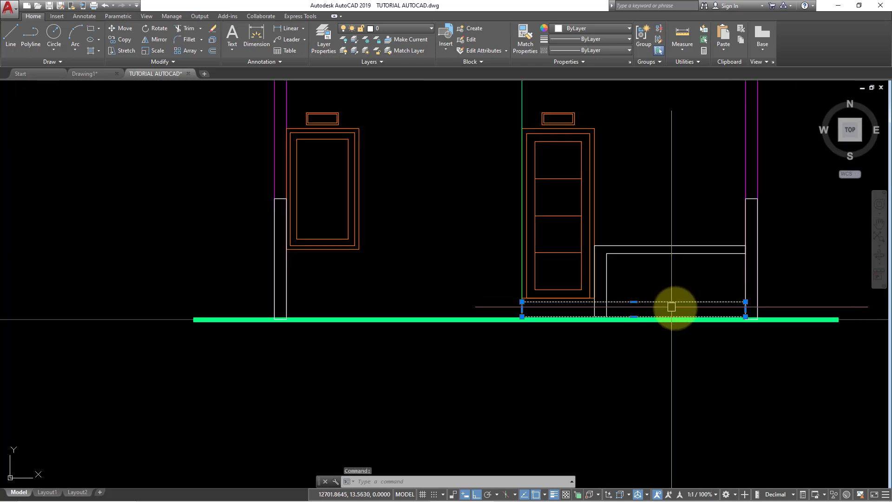
scroll(671, 306, "up", 2)
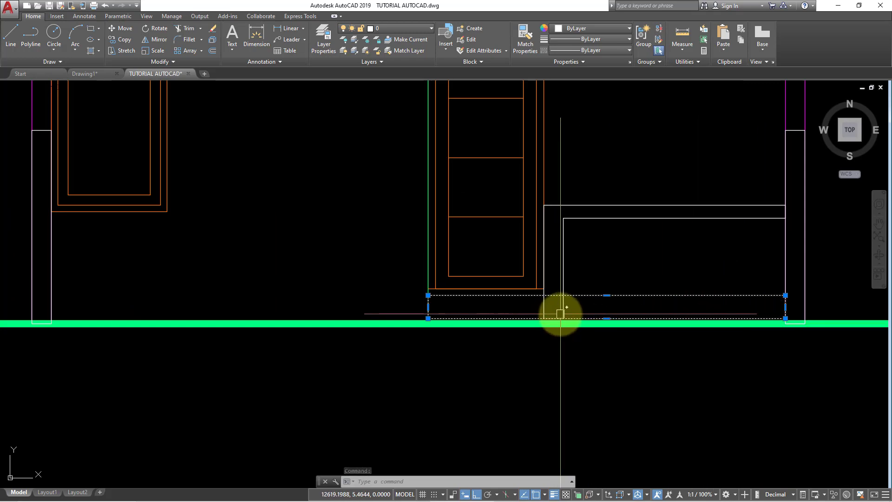
key("Escape")
left_click(597, 243)
left_click(581, 179)
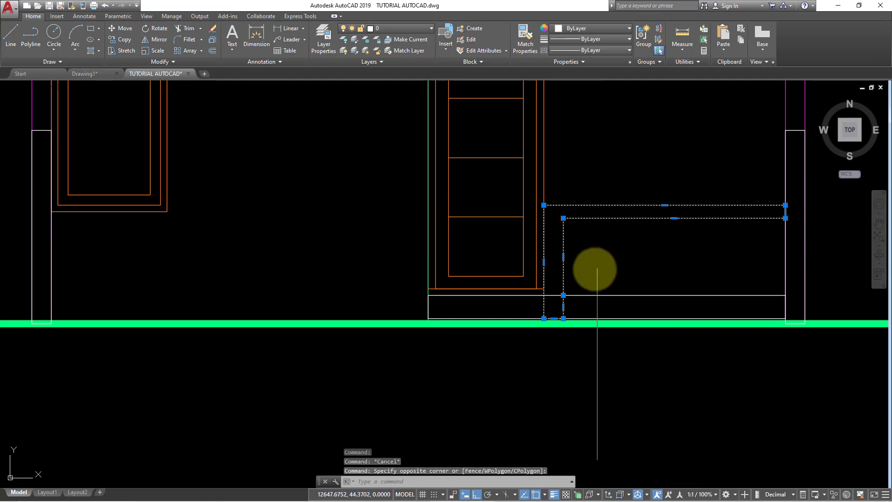
type("m")
key("Return")
left_click(563, 318)
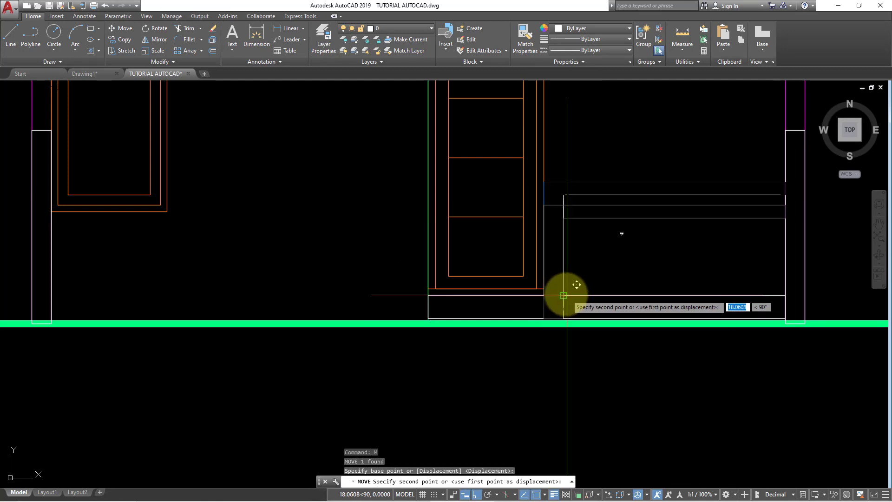
left_click(563, 296)
Reselect the lowered L-shaped outlines to check them, then view both elevations side by side.
scroll(641, 253, "down", 2)
middle_click_drag(641, 253, 544, 225)
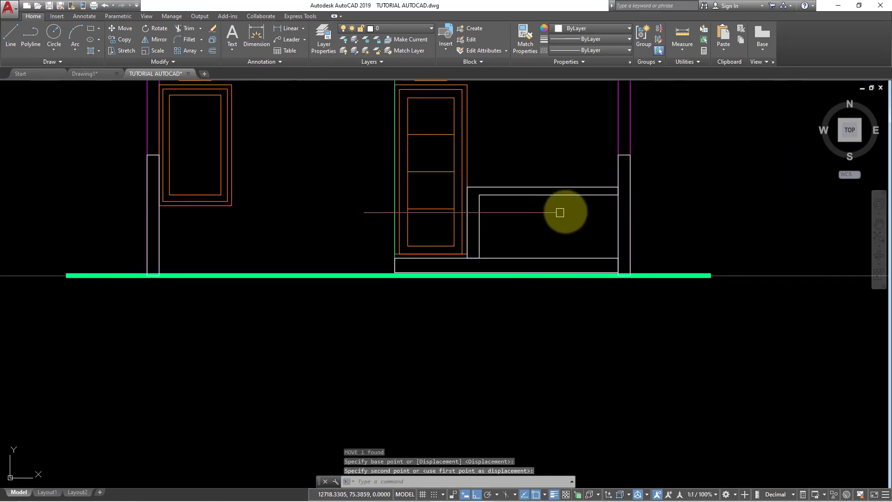
scroll(583, 246, "down", 2)
scroll(583, 246, "down", 2)
scroll(564, 237, "up", 2)
left_click(572, 176)
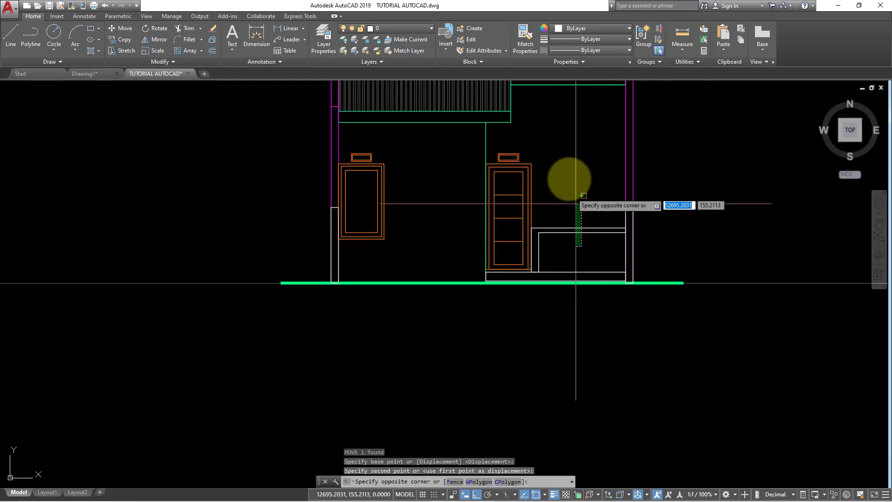
left_click(582, 246)
scroll(579, 254, "down", 4)
middle_click_drag(580, 259, 534, 265)
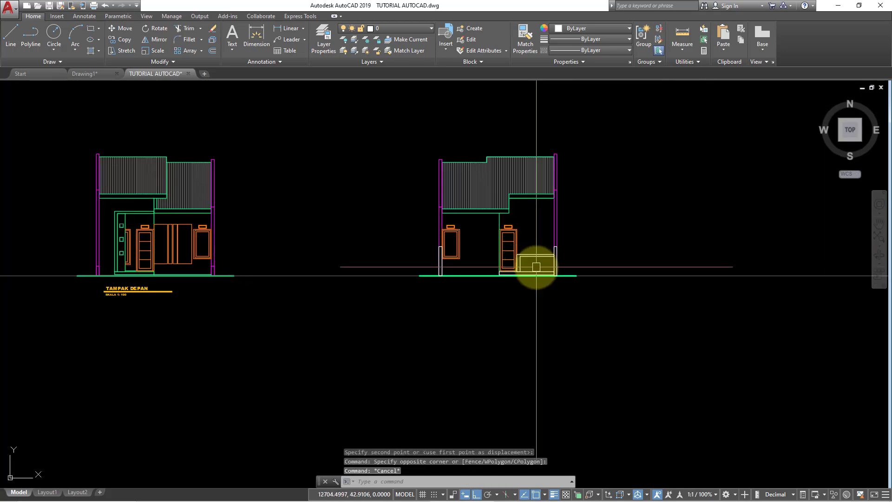
scroll(491, 268, "up", 2)
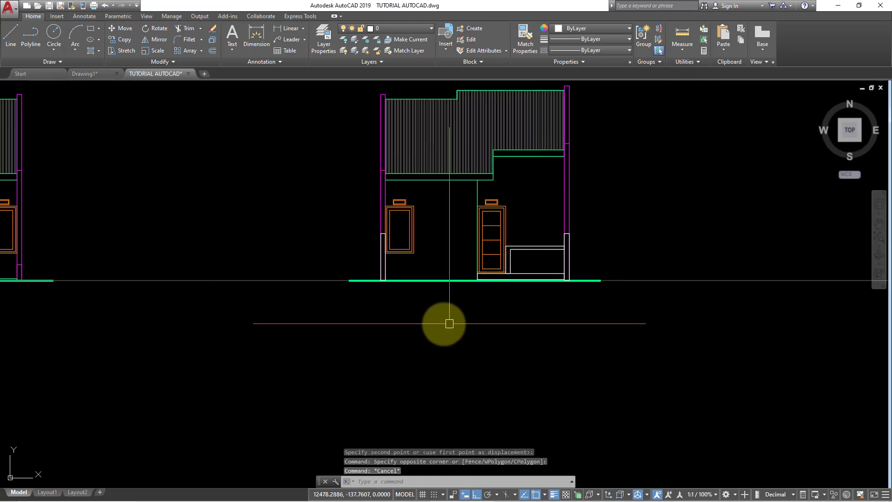
Select the TAMPAK DEPAN title with its SKALA 1: 100 line and start copying it.
middle_click_drag(449, 323, 564, 309)
middle_click_drag(327, 310, 550, 307)
left_click(283, 306)
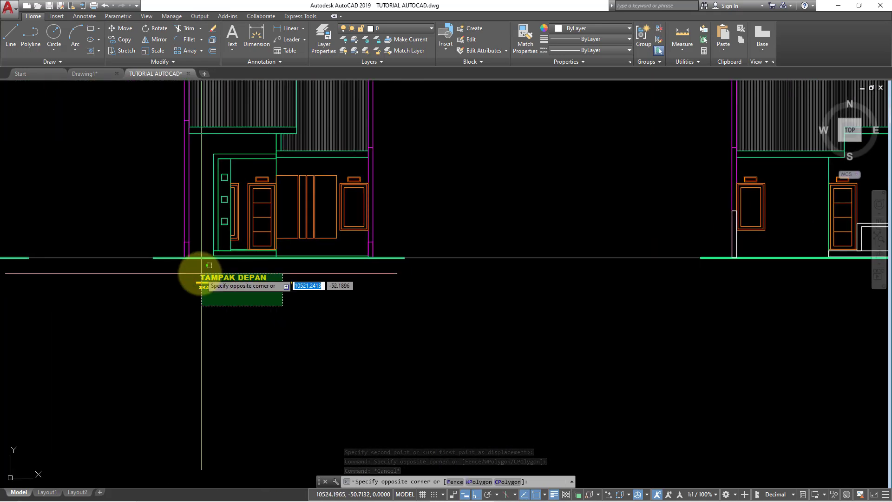
left_click(201, 273)
type("o")
key("Return")
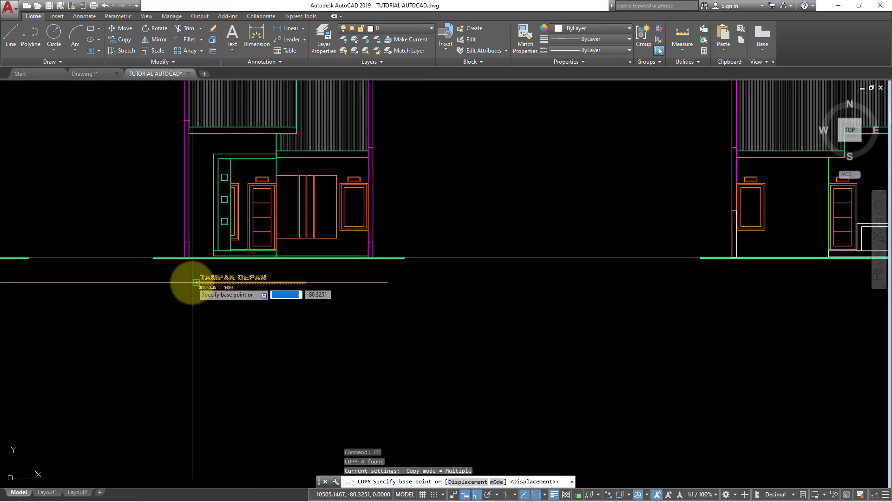
left_click(197, 284)
Place the title copy under the rear elevation and rename it TAMPAK BELAKANG.
middle_click_drag(666, 278, 454, 269)
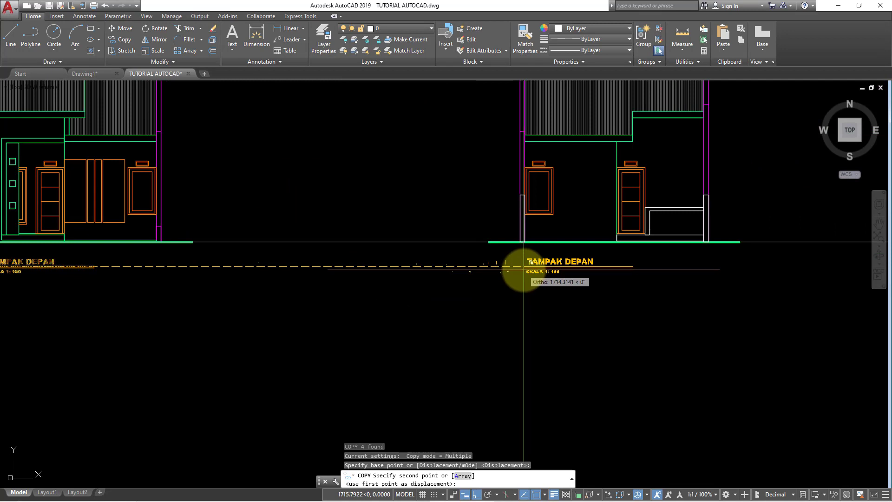
left_click(524, 263)
key("Escape")
double_click(590, 261)
type("BELAKANG")
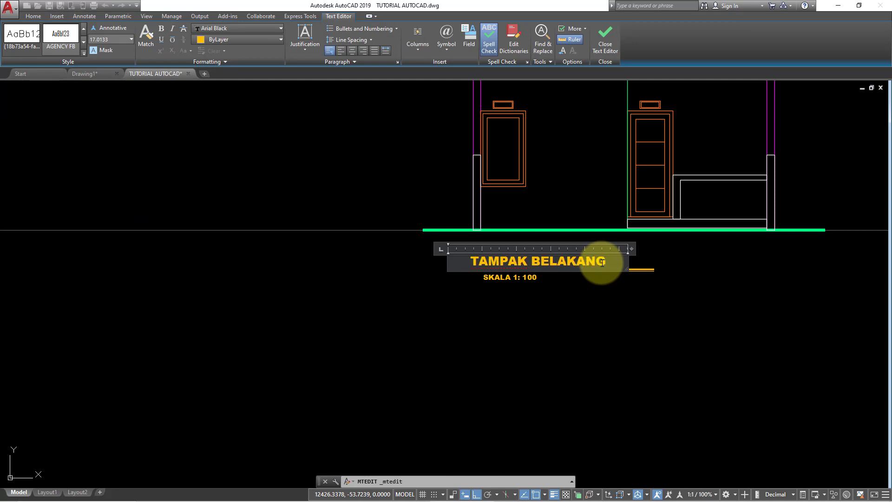
left_click(628, 333)
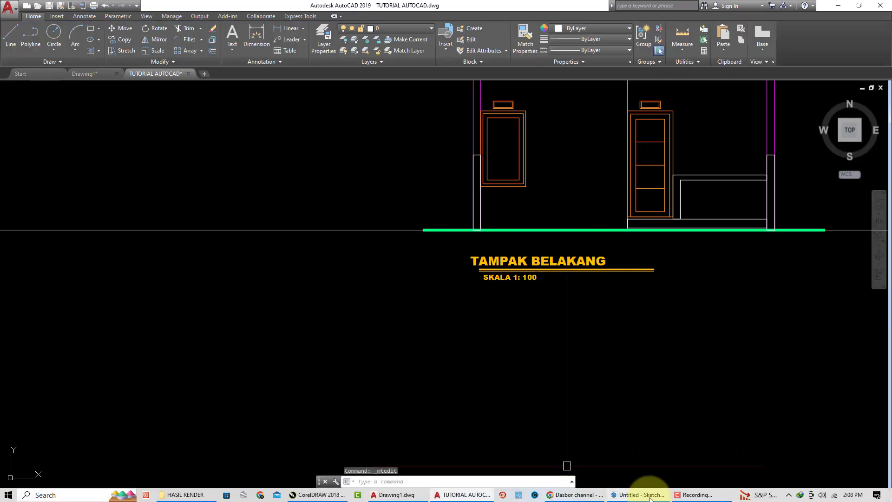
left_click(650, 495)
mouse_move(454, 338)
middle_mouse_down()
mouse_move(616, 355)
mouse_move(487, 332)
mouse_move(587, 344)
middle_mouse_up()
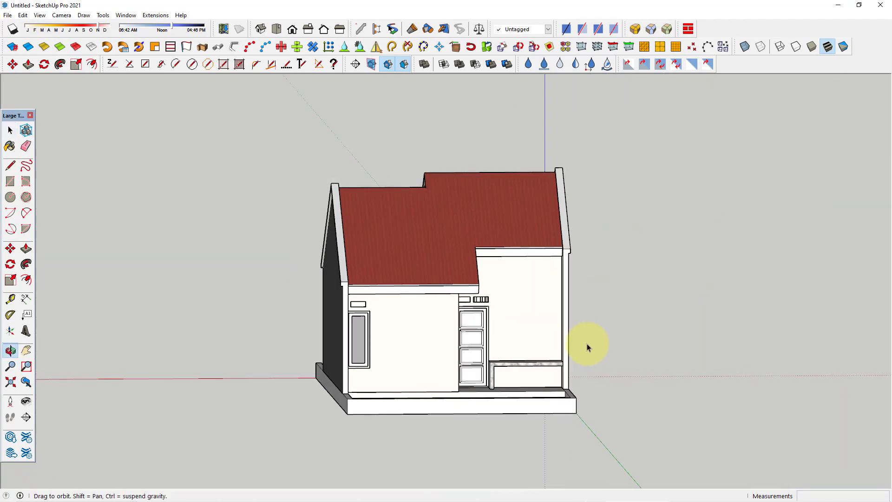
Move the TAMPAK BELAKANG text into alignment, matching the TAMPAK DEPAN title.
left_click(839, 9)
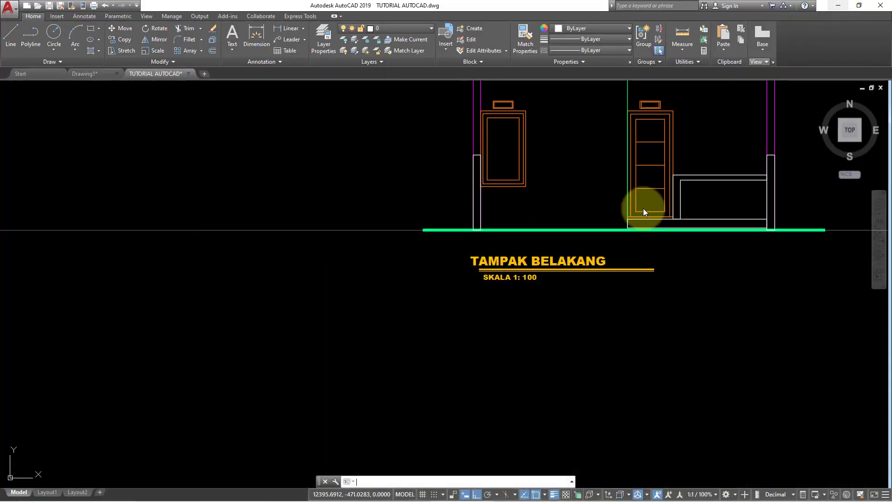
scroll(578, 289, "down", 2)
scroll(588, 330, "up", 4)
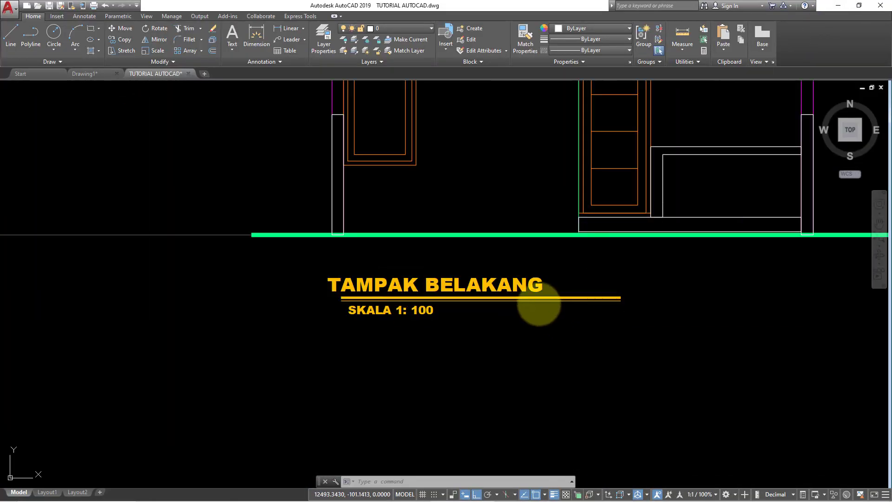
type("m")
key("Return")
left_click(524, 340)
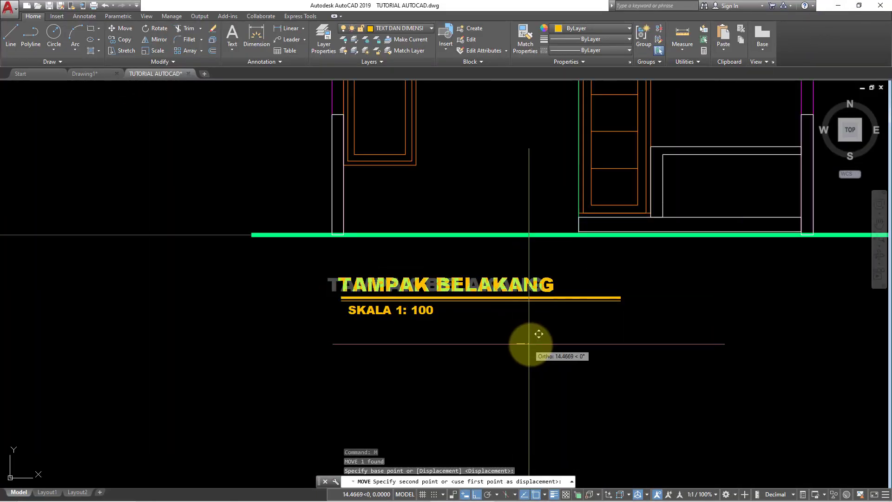
left_click(630, 356)
Stretch the underline's right end so it fits the TAMPAK BELAKANG title.
type("s")
key("Return")
left_click_drag(634, 329, 613, 279)
key("Return")
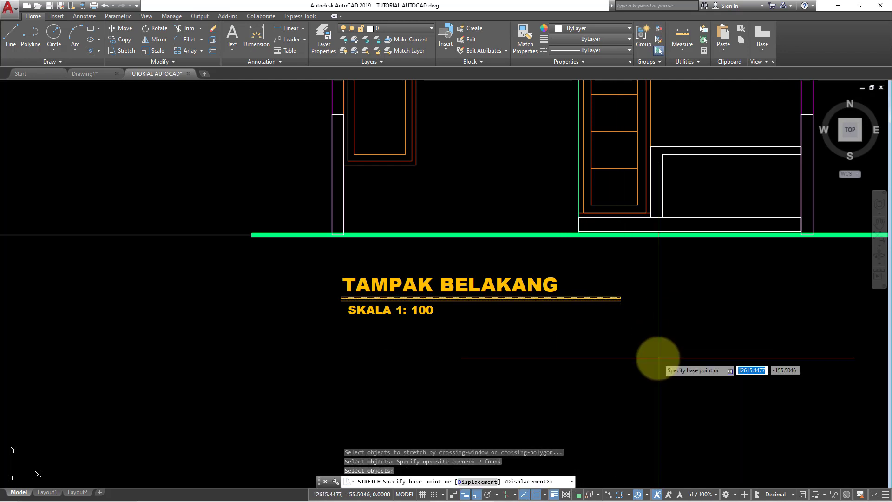
left_click(657, 357)
left_click(616, 360)
Pan and zoom to show both titled elevations side by side.
scroll(668, 370, "down", 3)
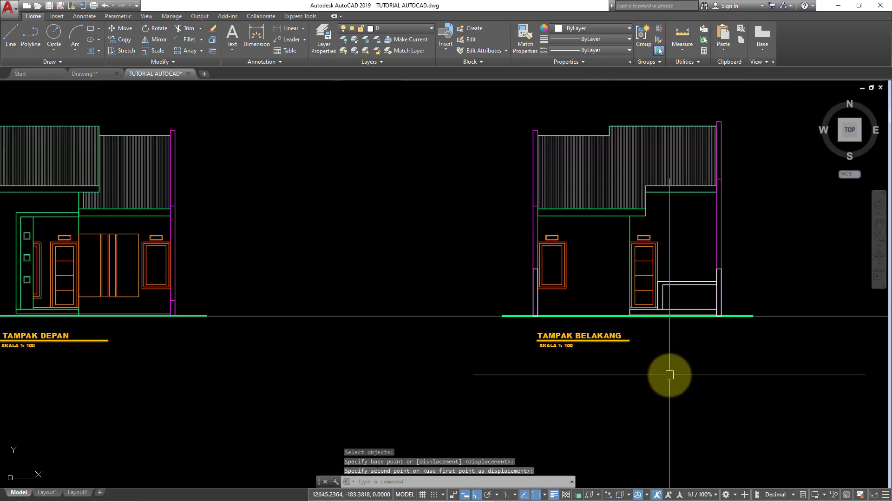
scroll(657, 342, "down", 2)
mouse_move(542, 361)
middle_mouse_down()
mouse_move(482, 345)
mouse_move(701, 361)
middle_mouse_up()
middle_click_drag(573, 360, 423, 364)
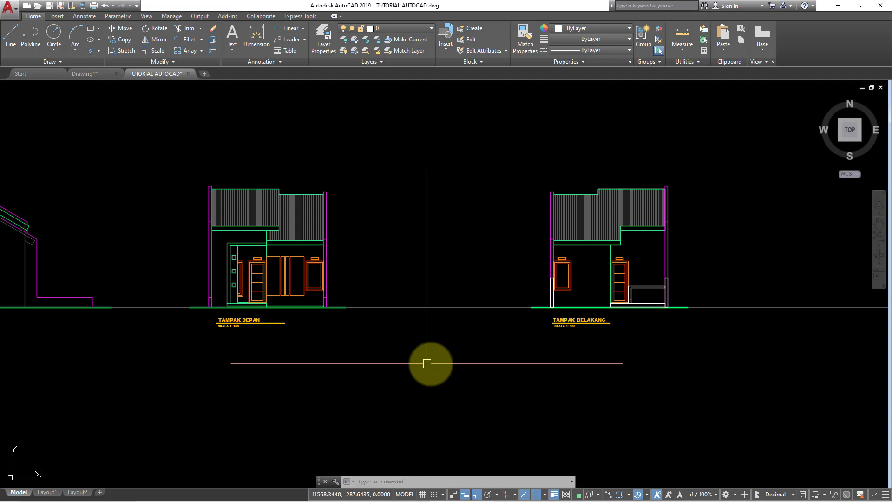
middle_click_drag(427, 363, 521, 364)
mouse_move(440, 361)
middle_mouse_down()
mouse_move(522, 377)
mouse_move(454, 360)
middle_mouse_up()
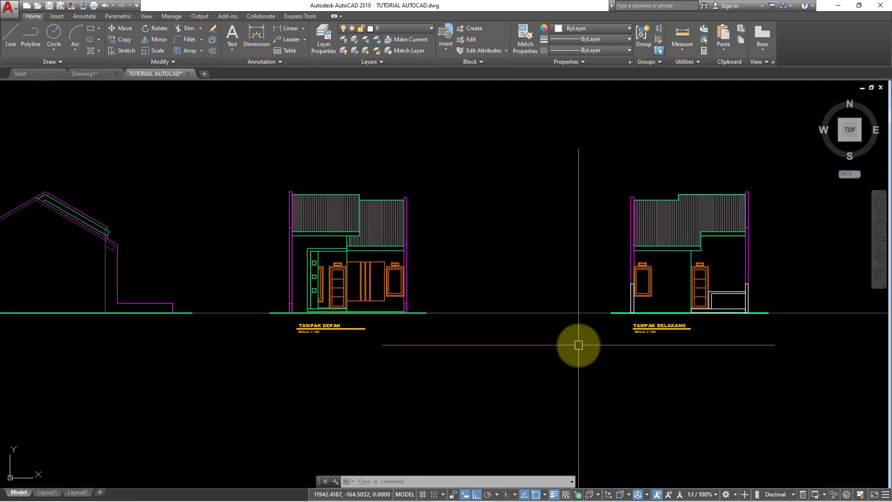